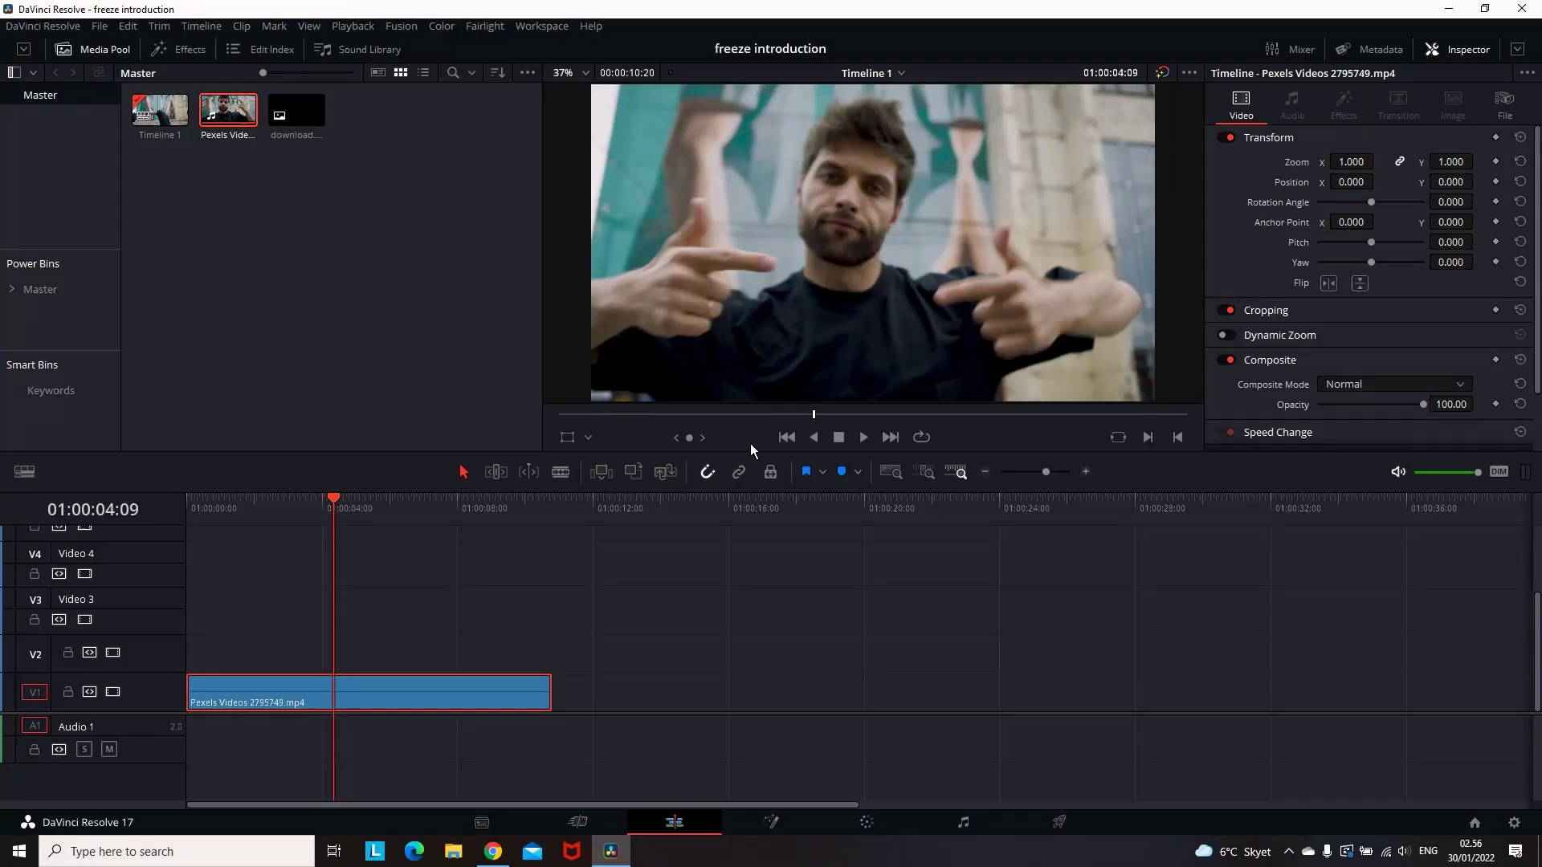
- Blade the Pexels clip into two pieces at about 01:00:05:24
click(310, 504)
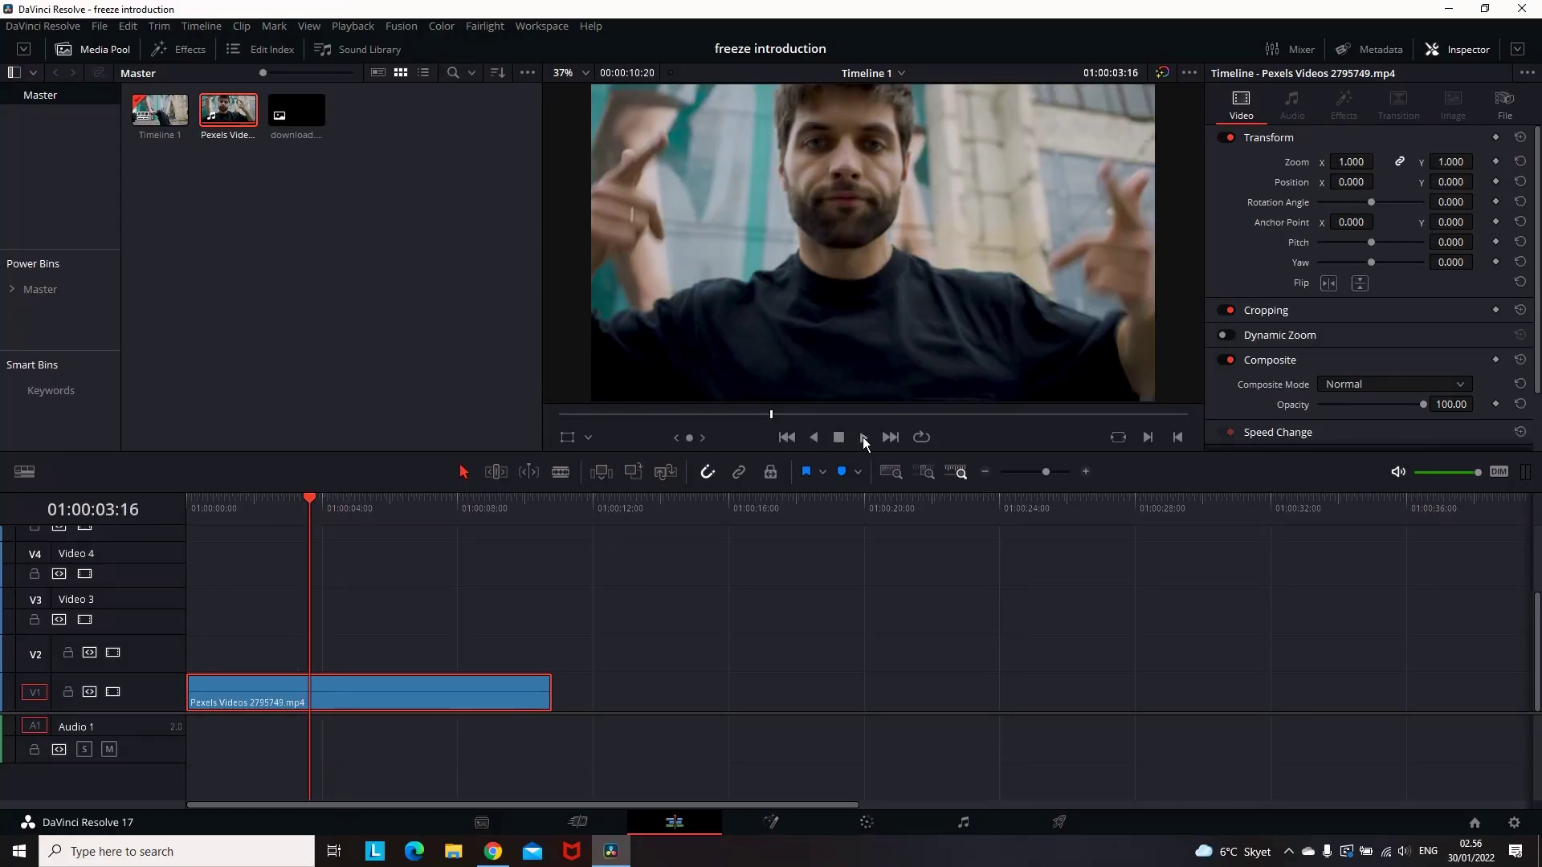
click(863, 437)
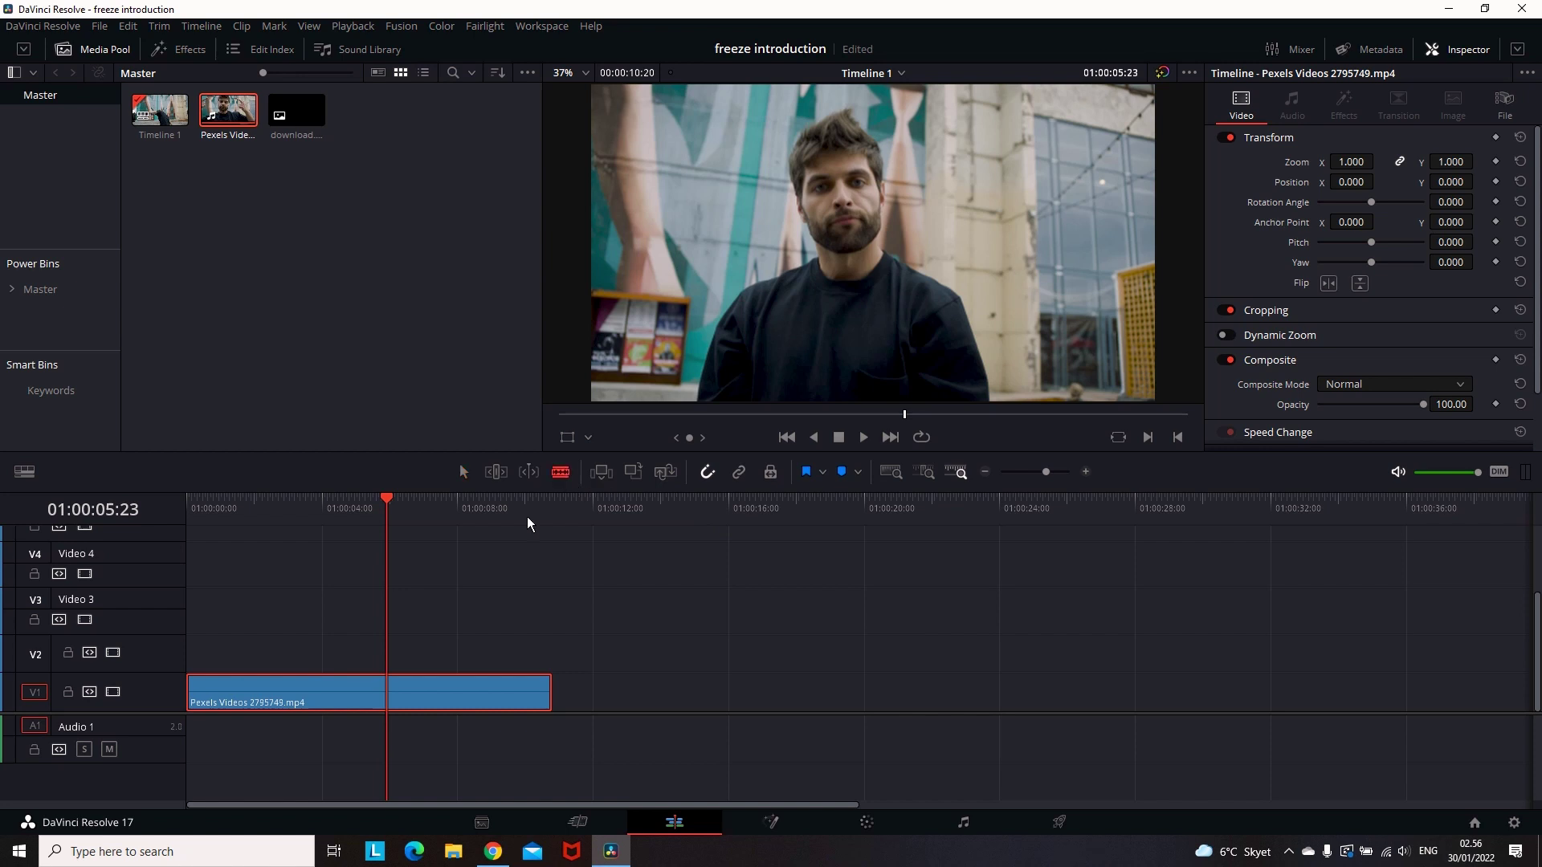
mouse_move(451, 693)
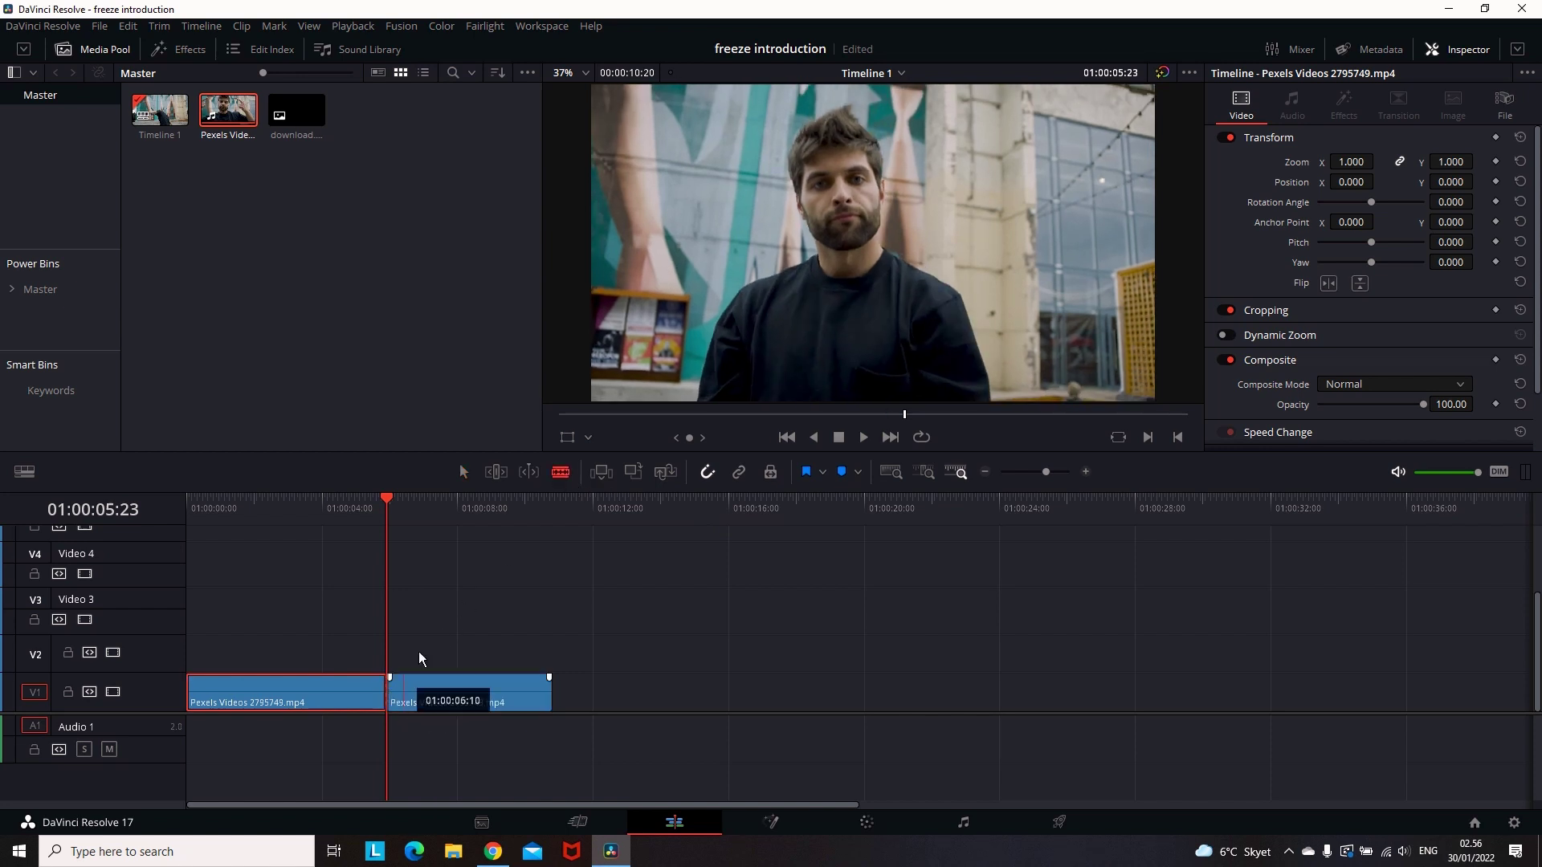
click(397, 698)
key(a)
key(Right)
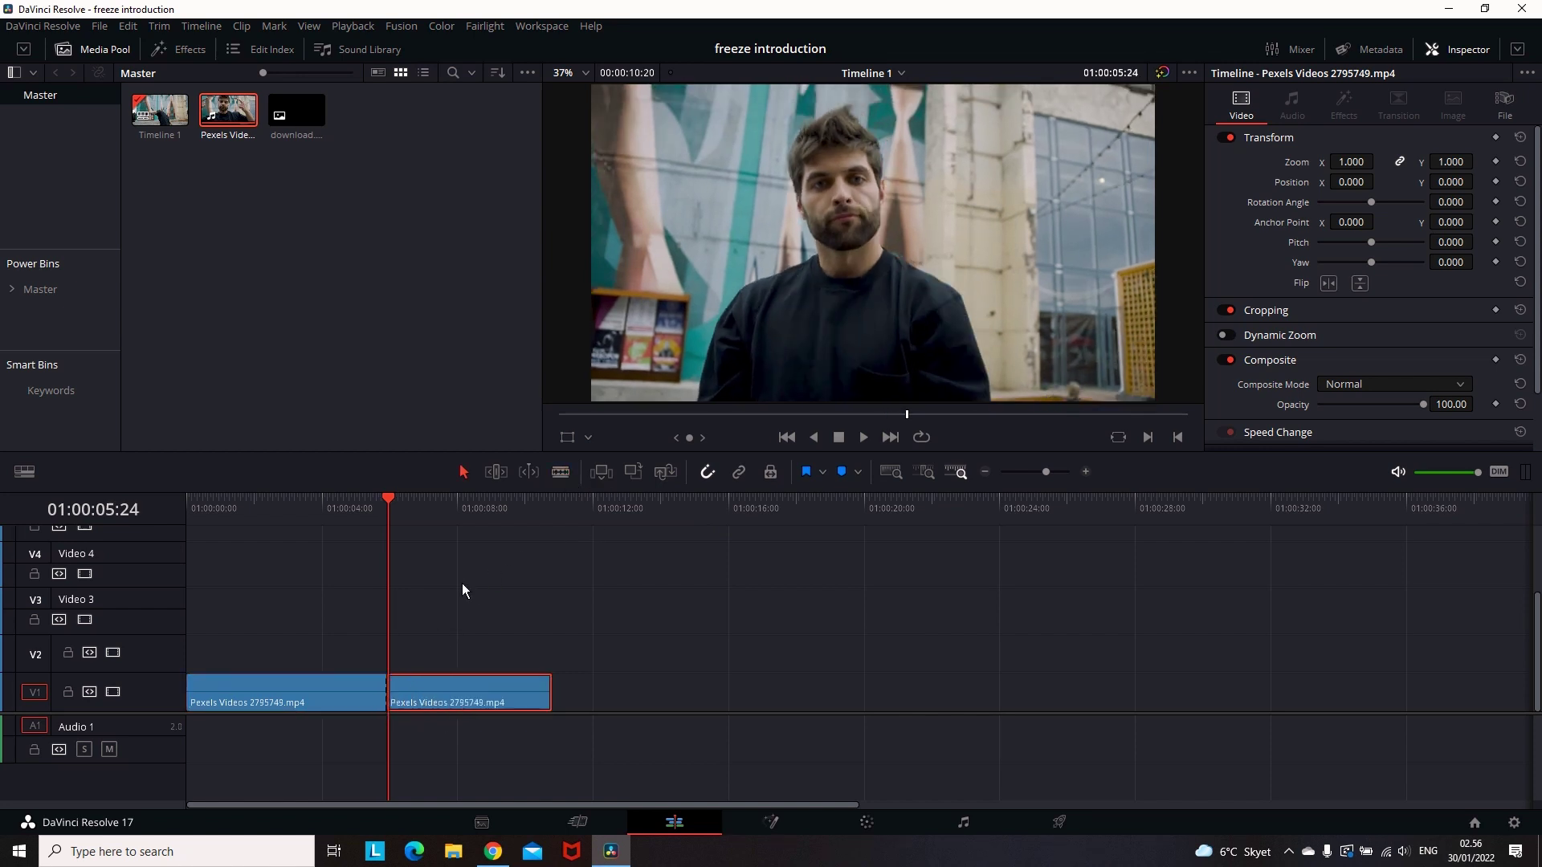
- Turn the clip's second piece into a freeze frame with Change Clip Speed
right_click(458, 681)
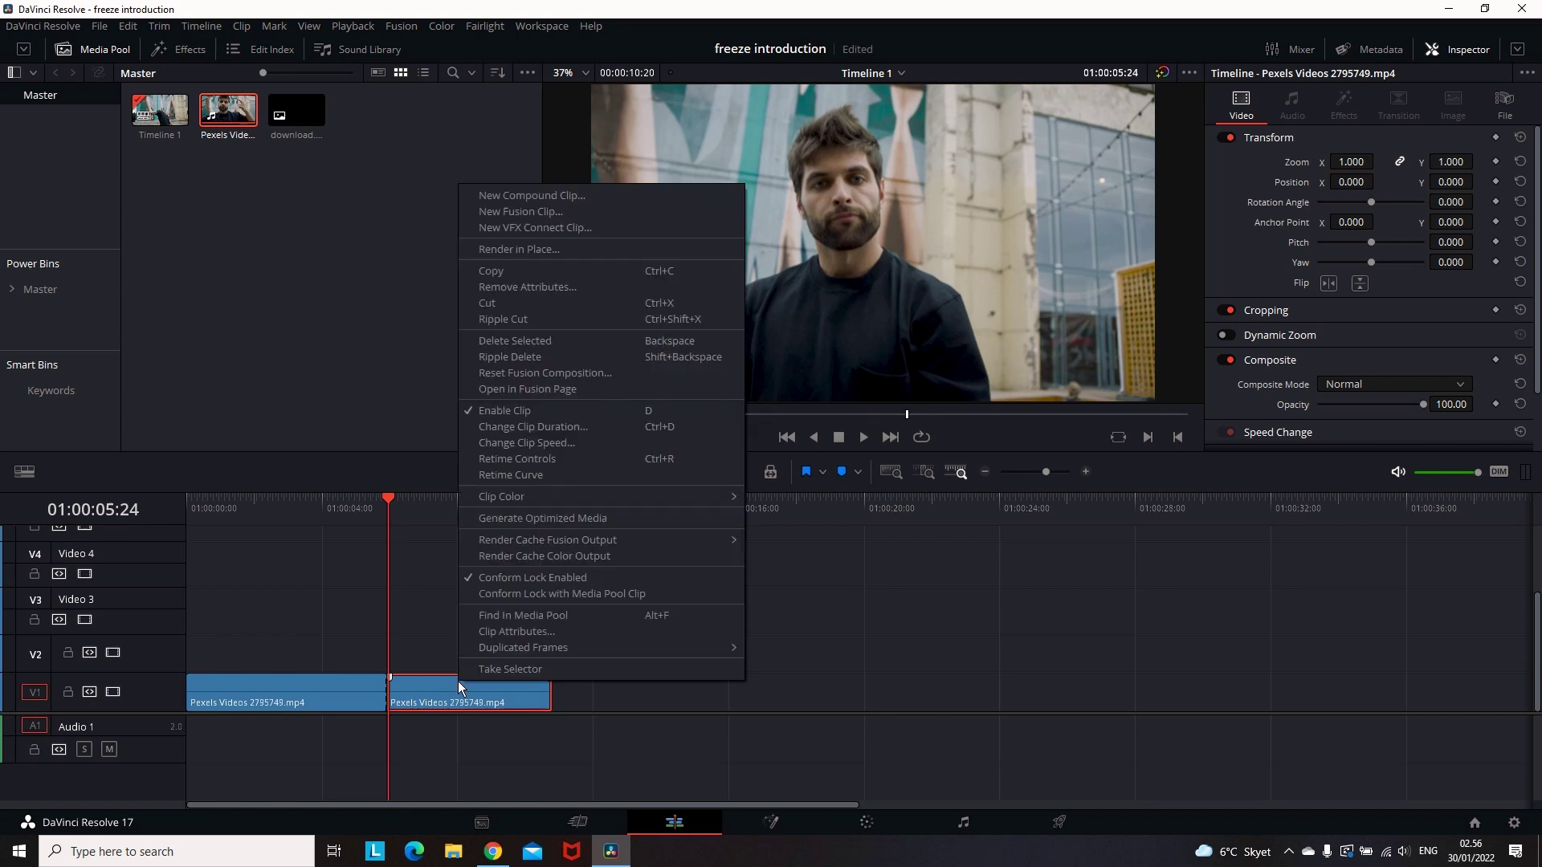
click(536, 444)
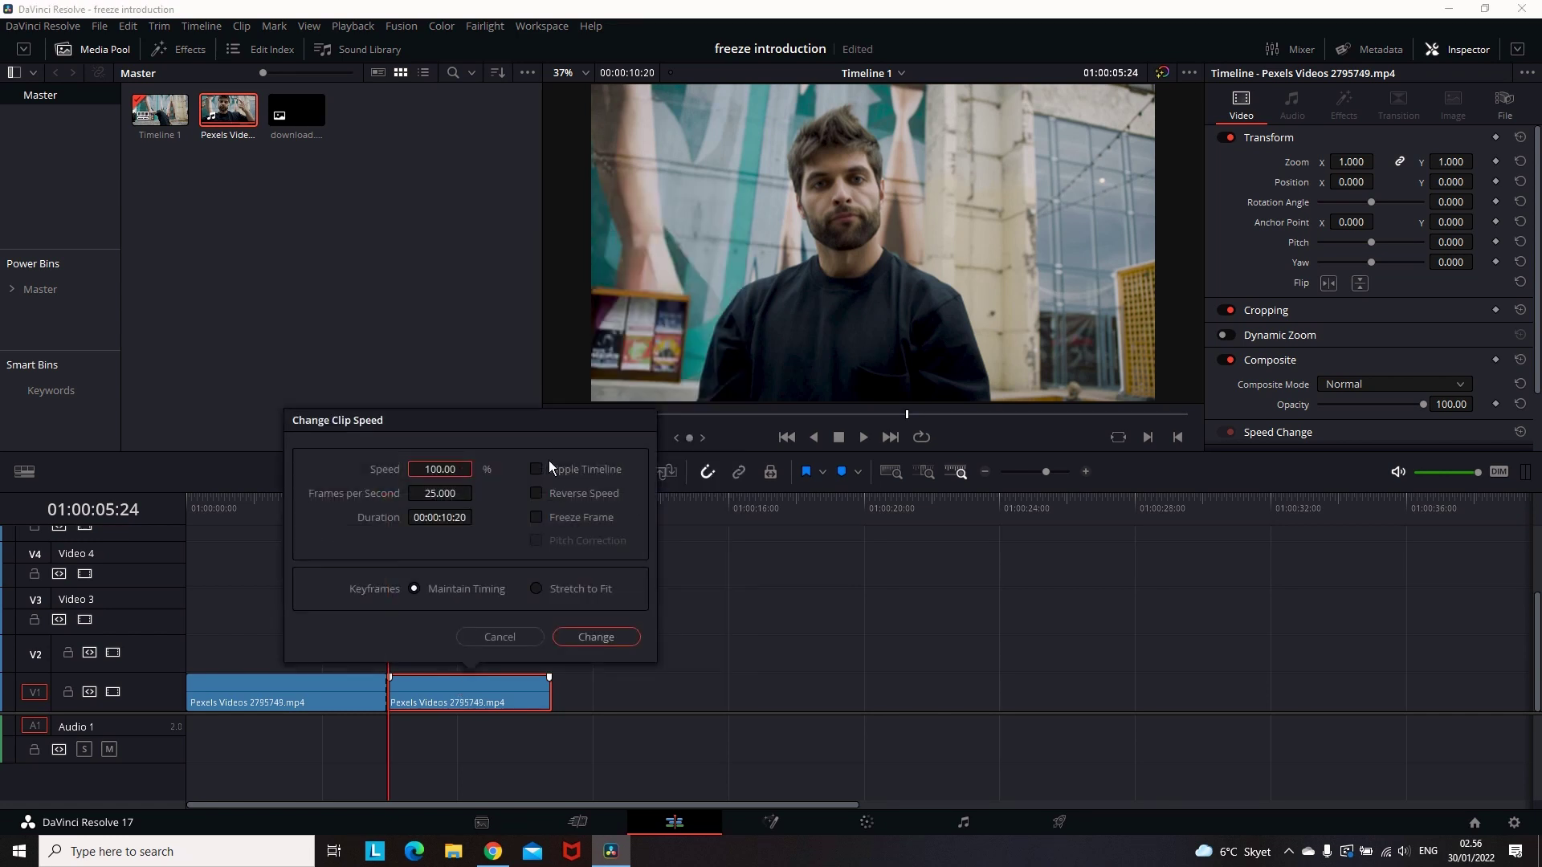
click(537, 518)
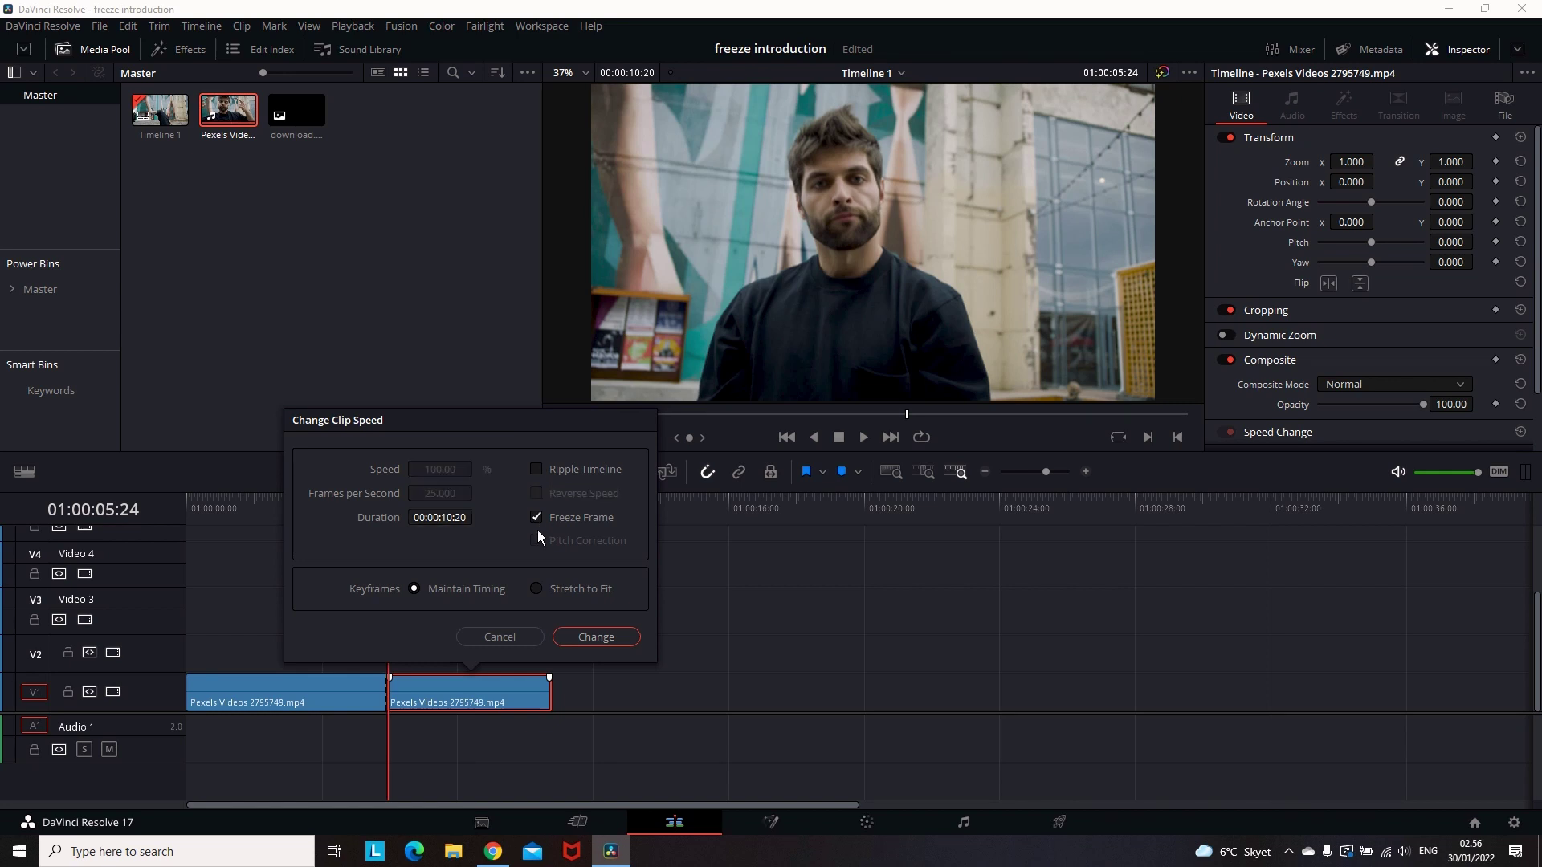
click(598, 635)
- Preview the frozen section and Alt-drag a copy of it onto Video 2
key(space)
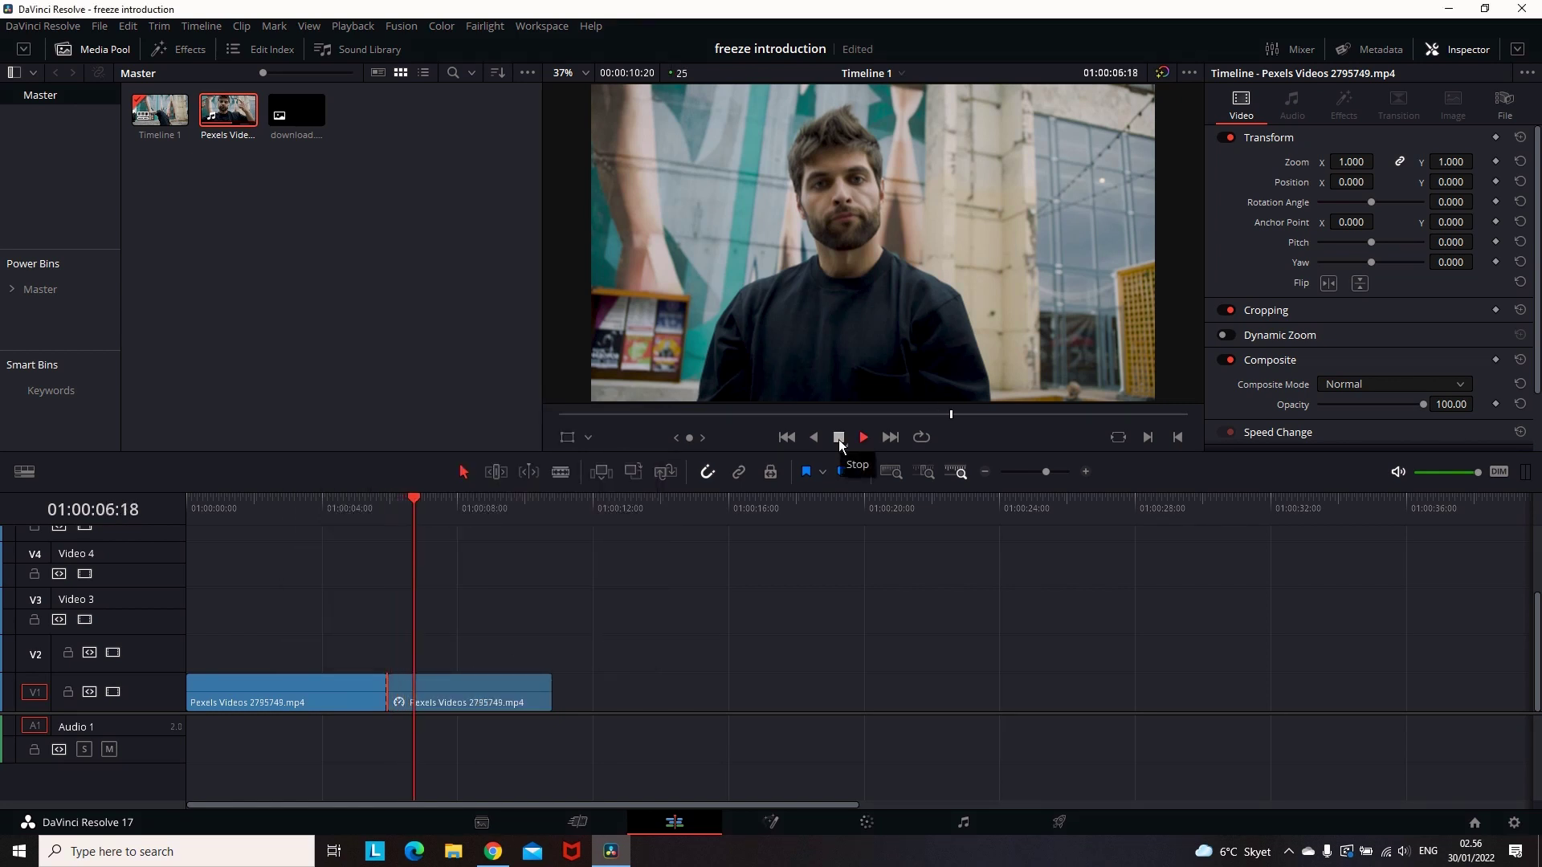
click(838, 440)
click(482, 688)
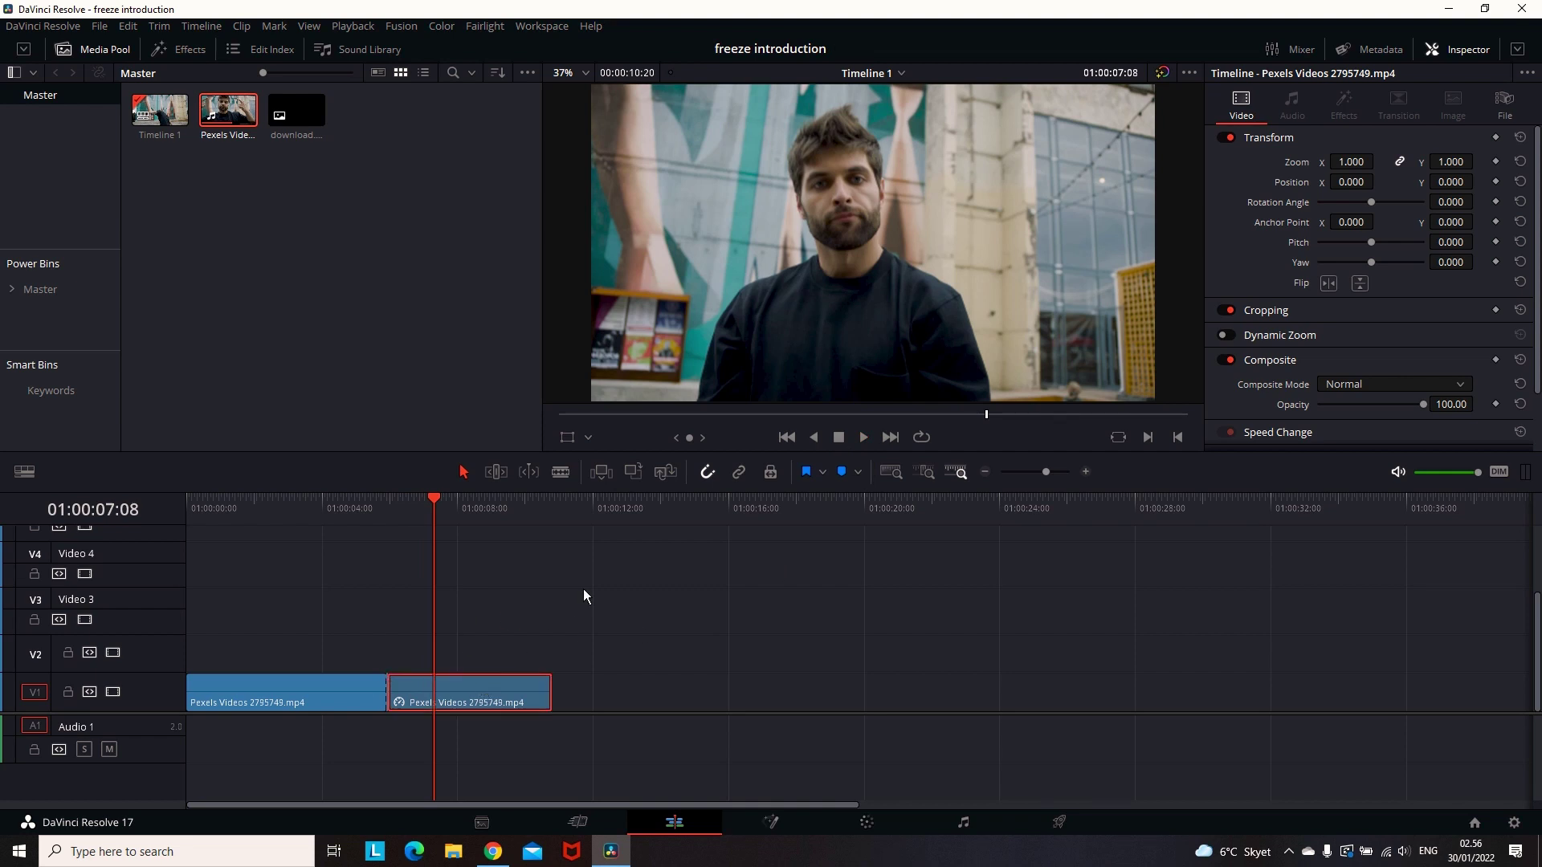
drag(483, 688, 479, 653)
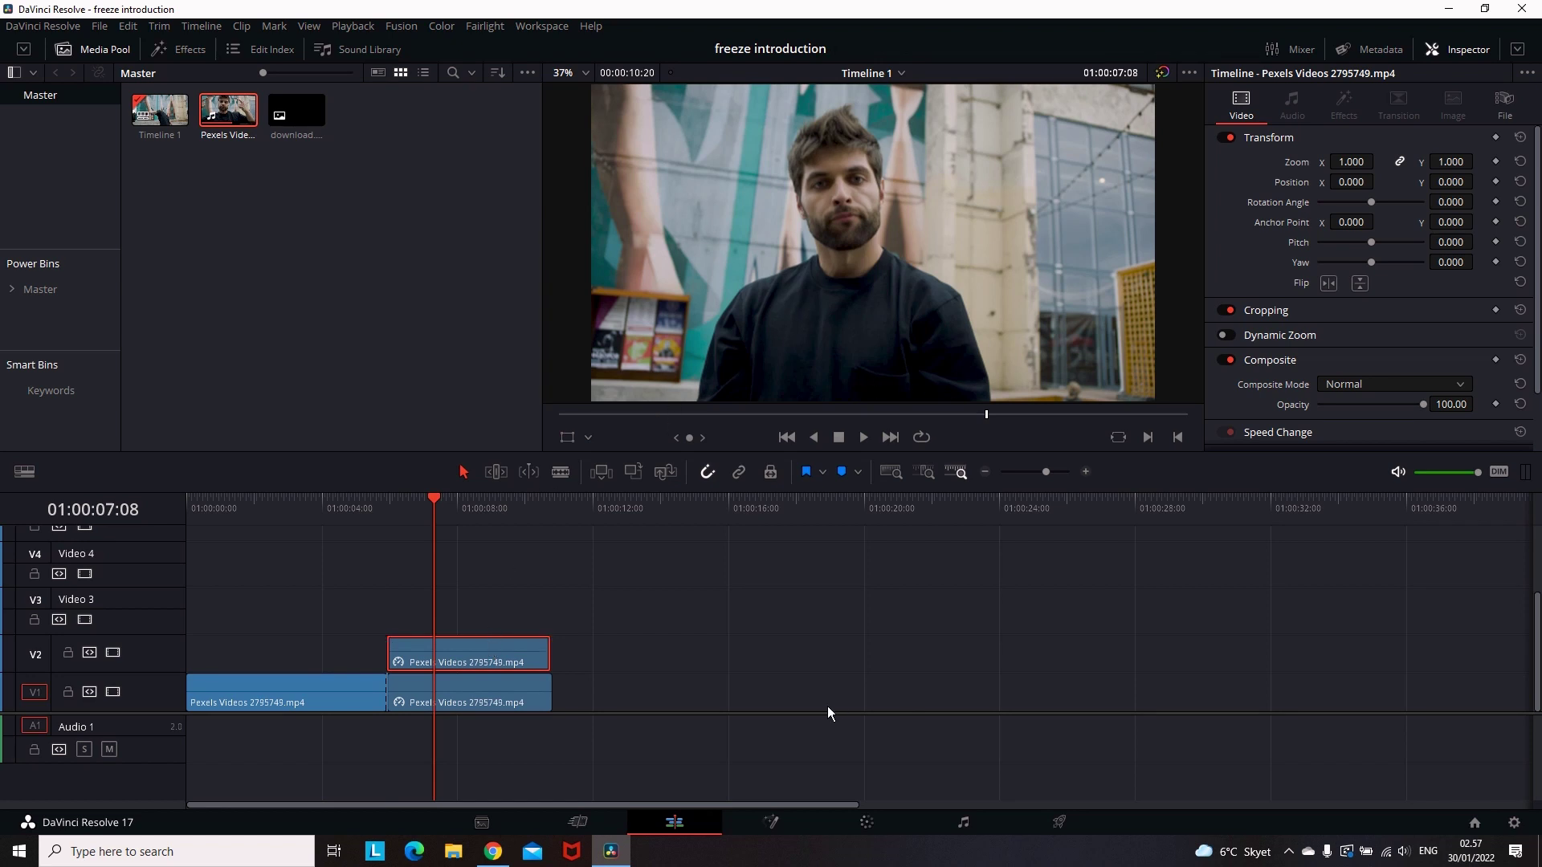
- On the Color page, choose the Curve window and enlarge the viewer
click(892, 821)
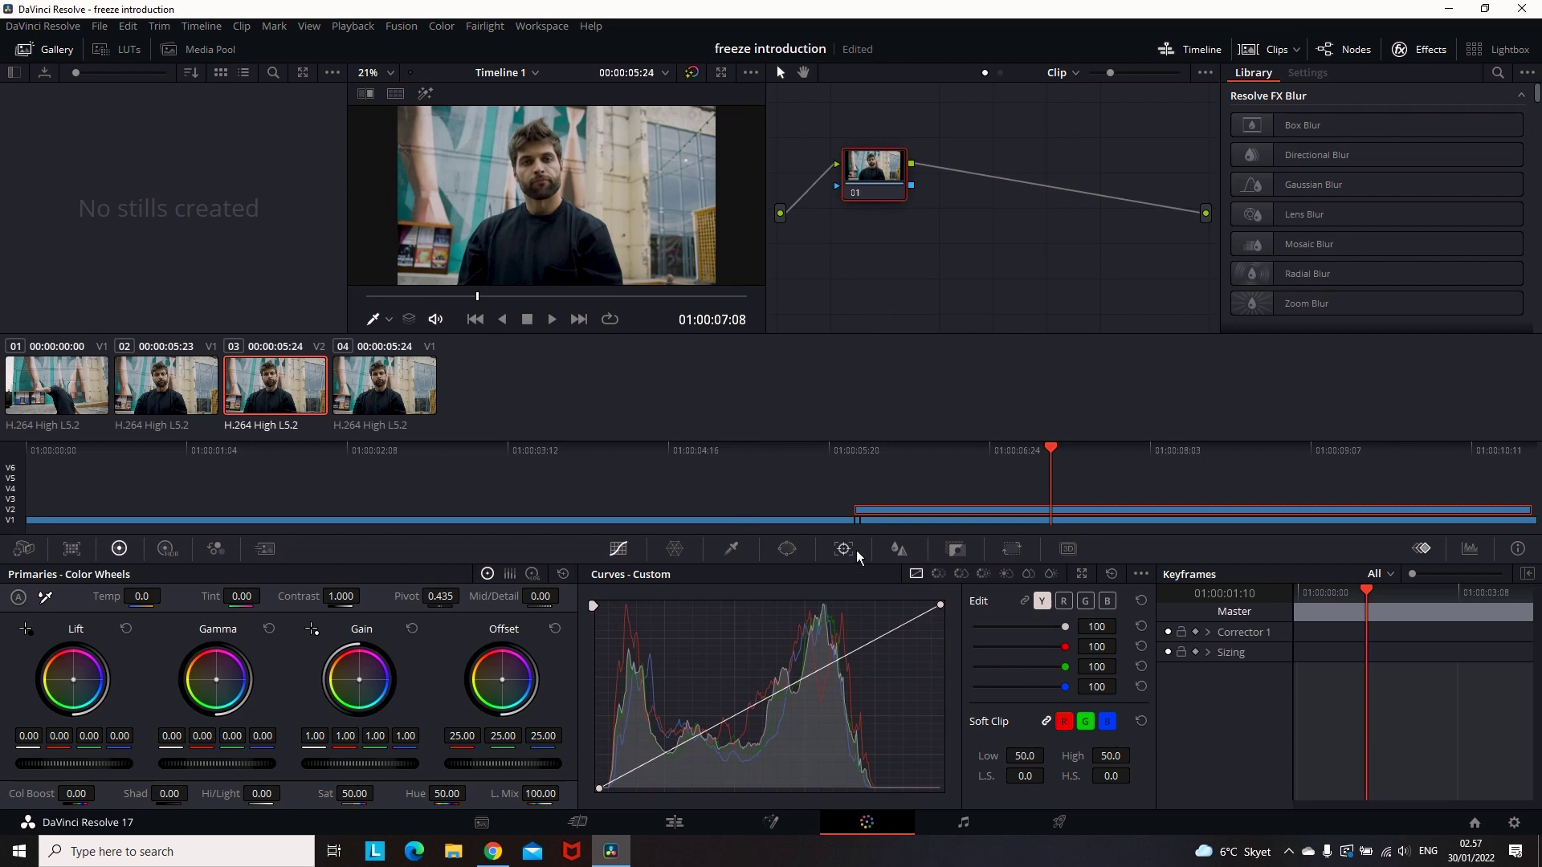
click(785, 549)
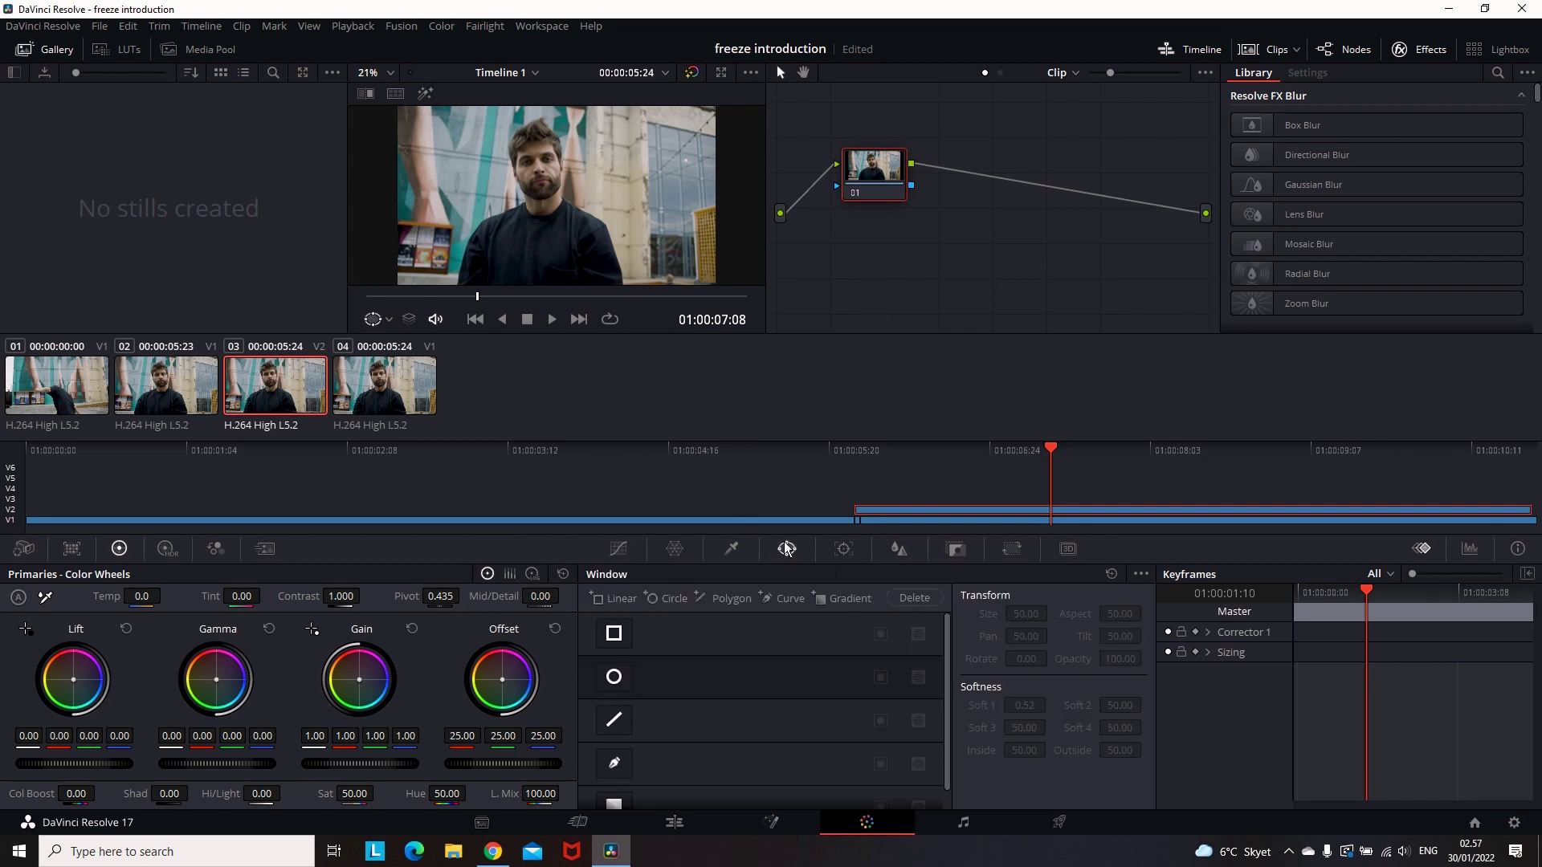
click(615, 767)
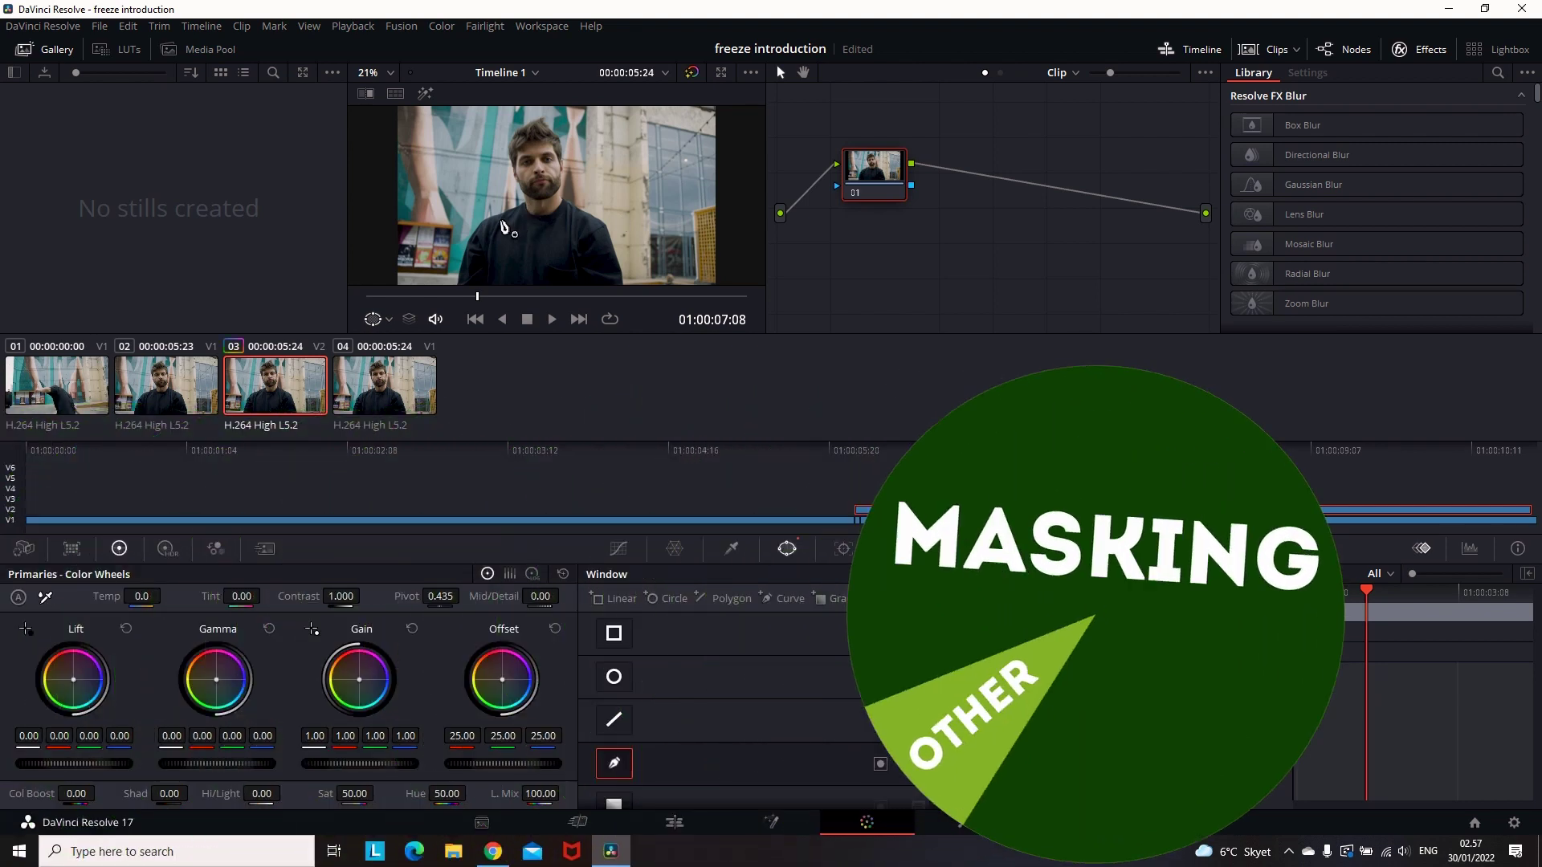
key(alt+f)
- Trace mask points from the left shoulder up the neck, over the head and hair
click(510, 357)
click(522, 265)
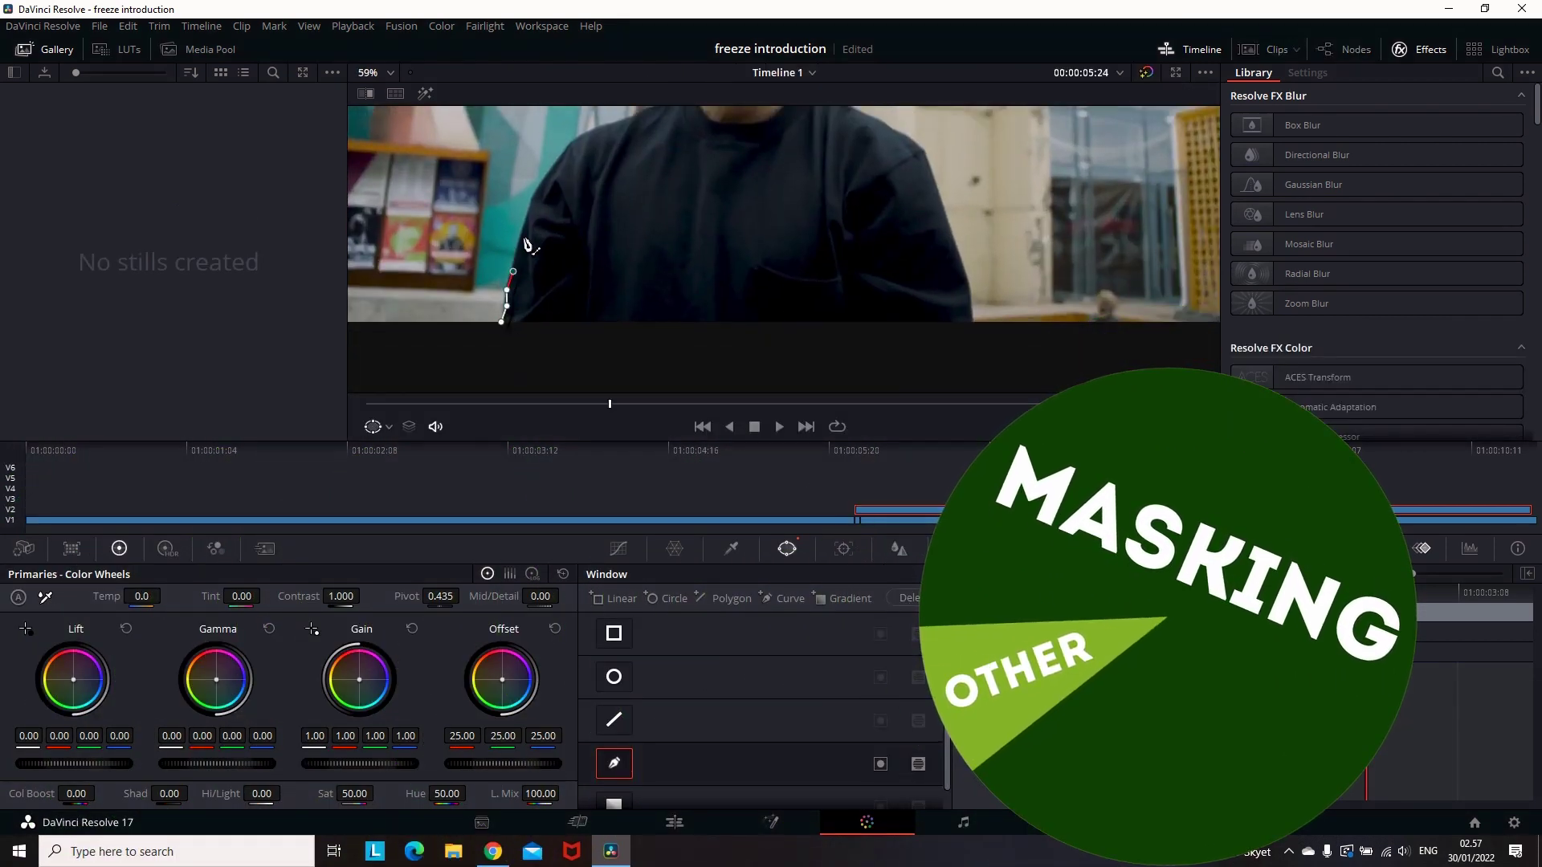
click(547, 181)
scroll(612, 293, up, 2)
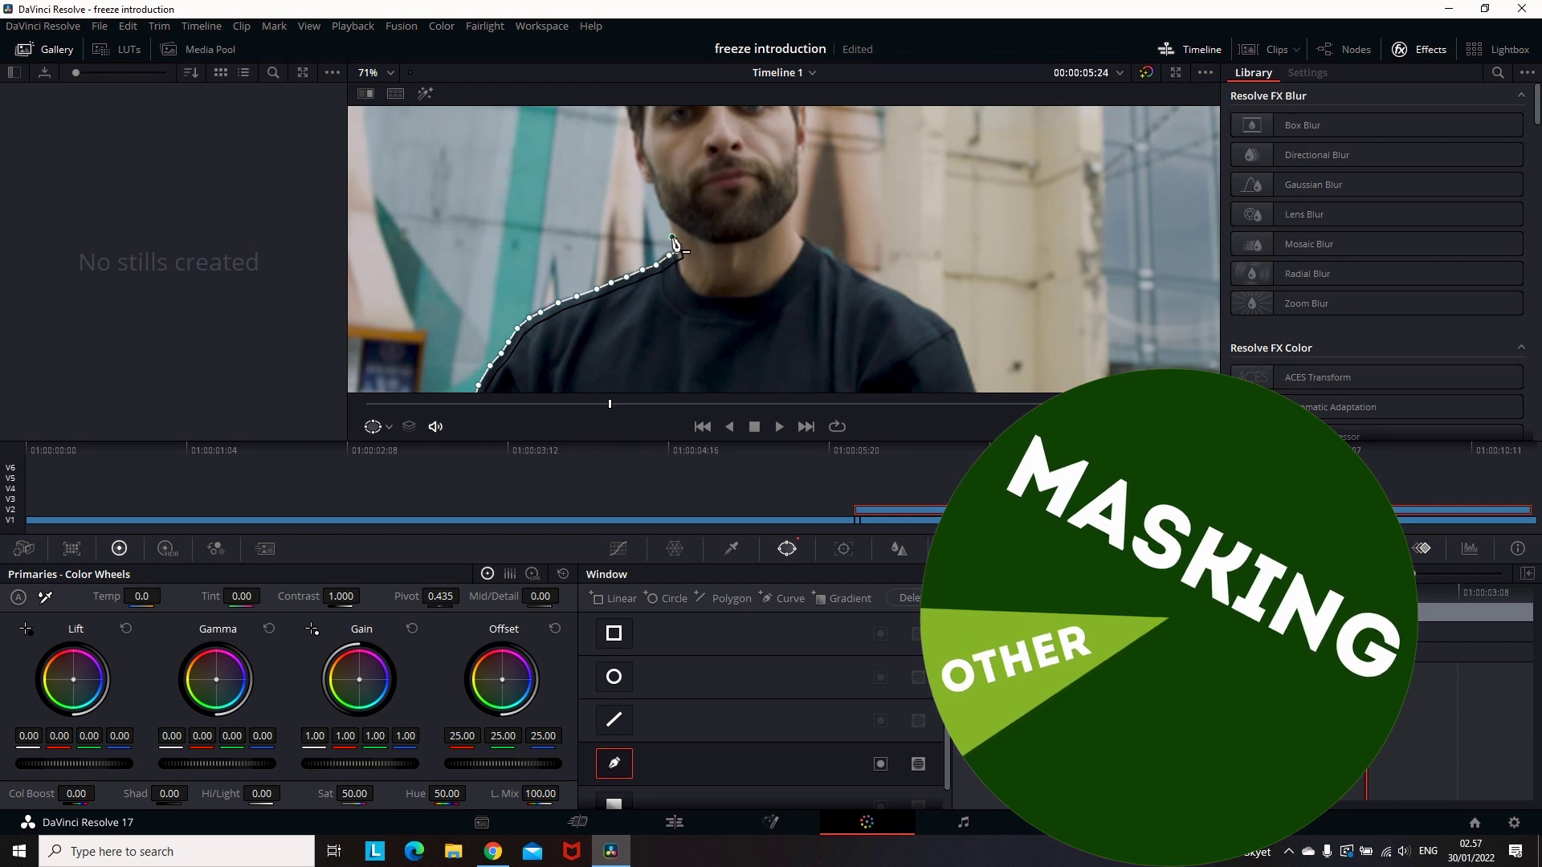
scroll(612, 293, up, 2)
click(636, 314)
click(607, 245)
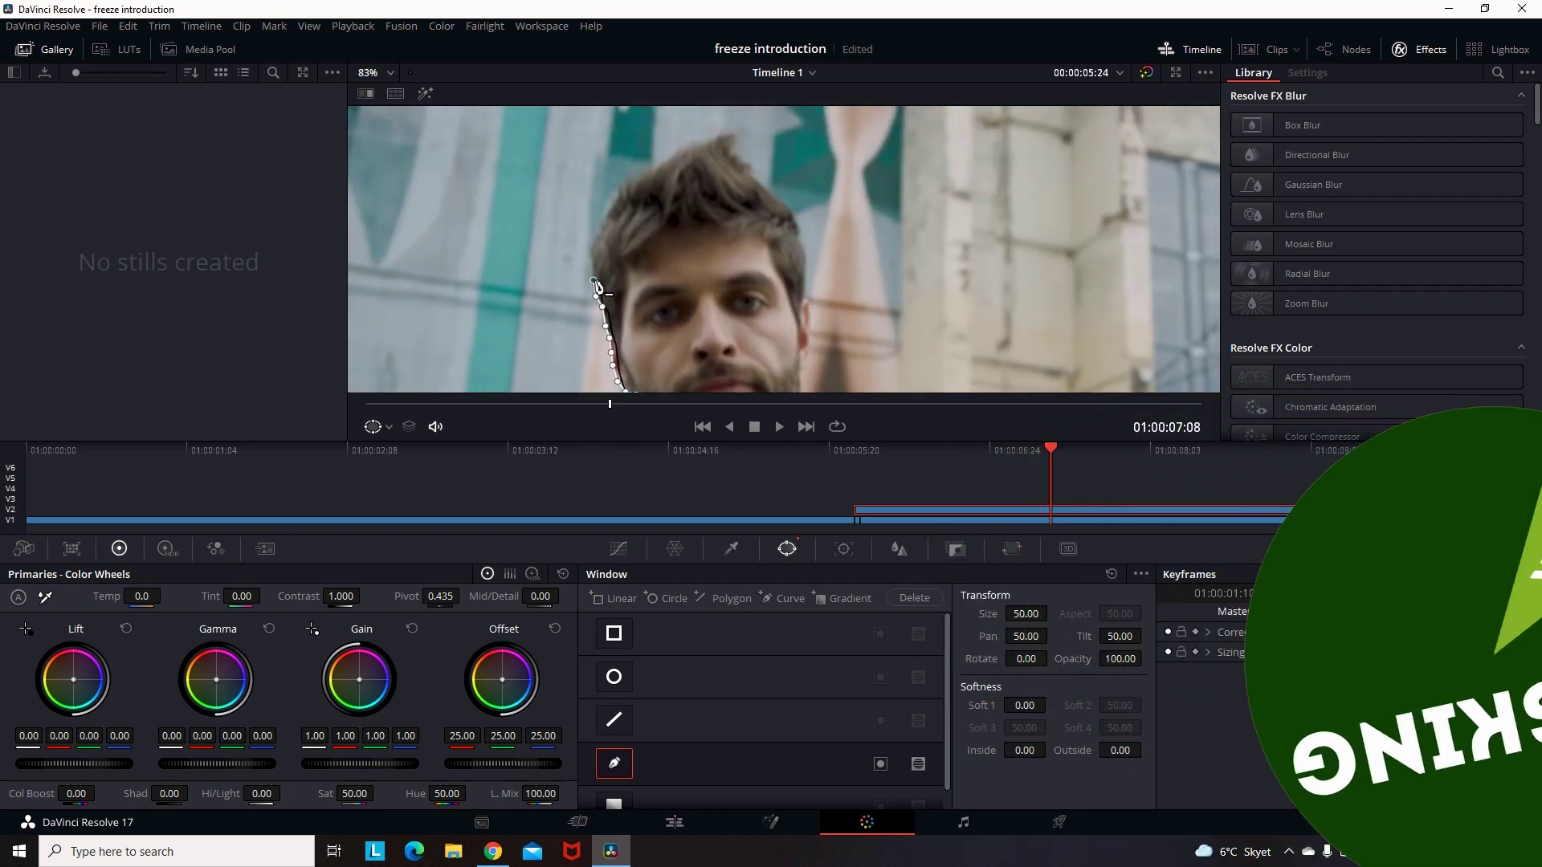
click(624, 193)
click(707, 135)
click(791, 185)
click(810, 265)
click(810, 325)
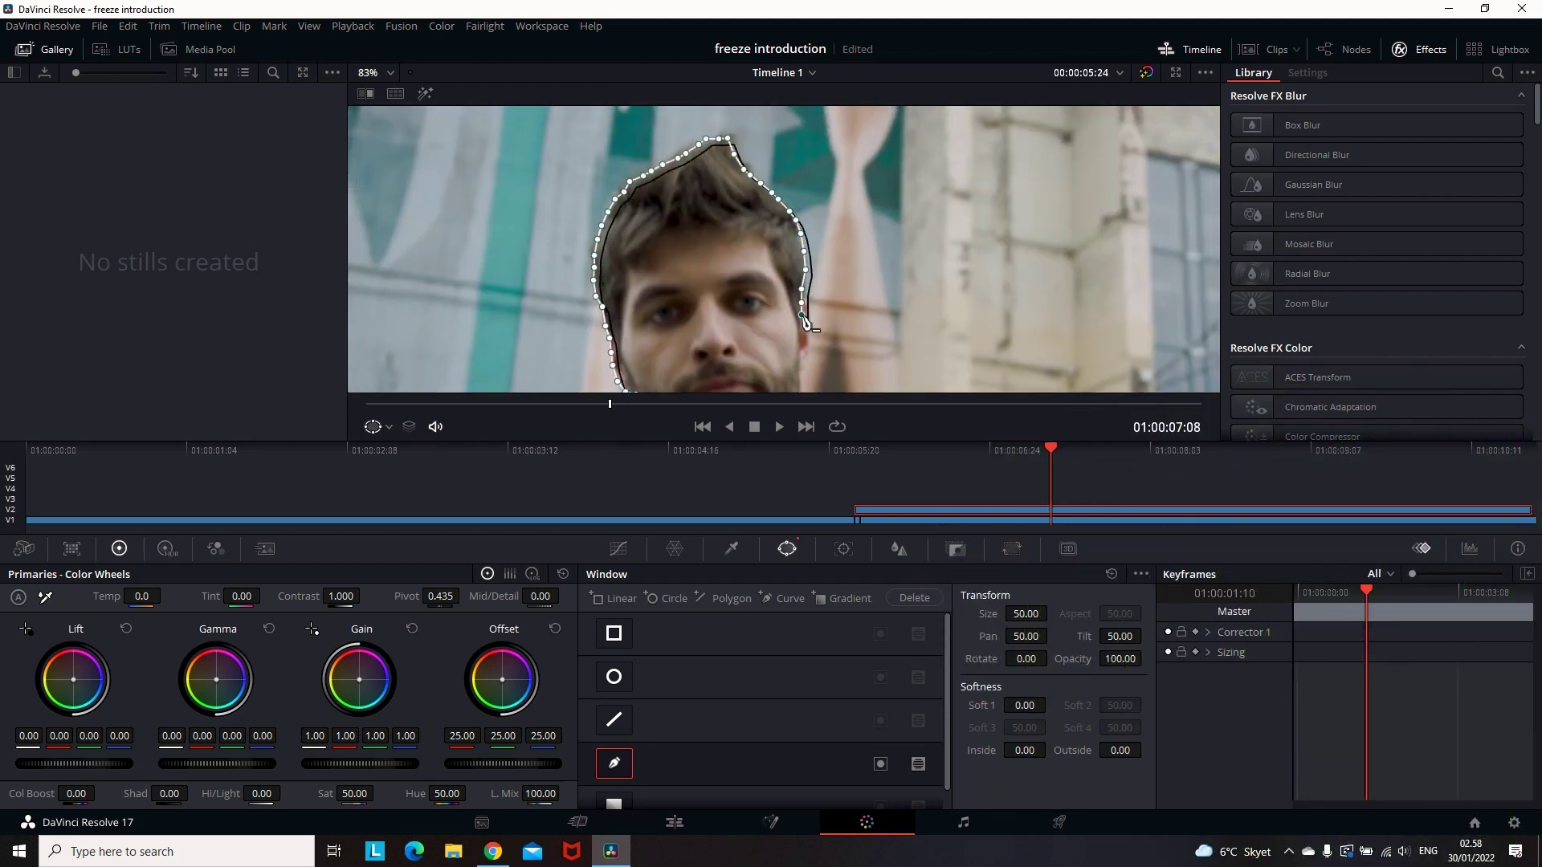
- Continue the mask down the right shoulder and arm, under the frame, and close it
scroll(809, 325, down, 1)
scroll(809, 245, down, 3)
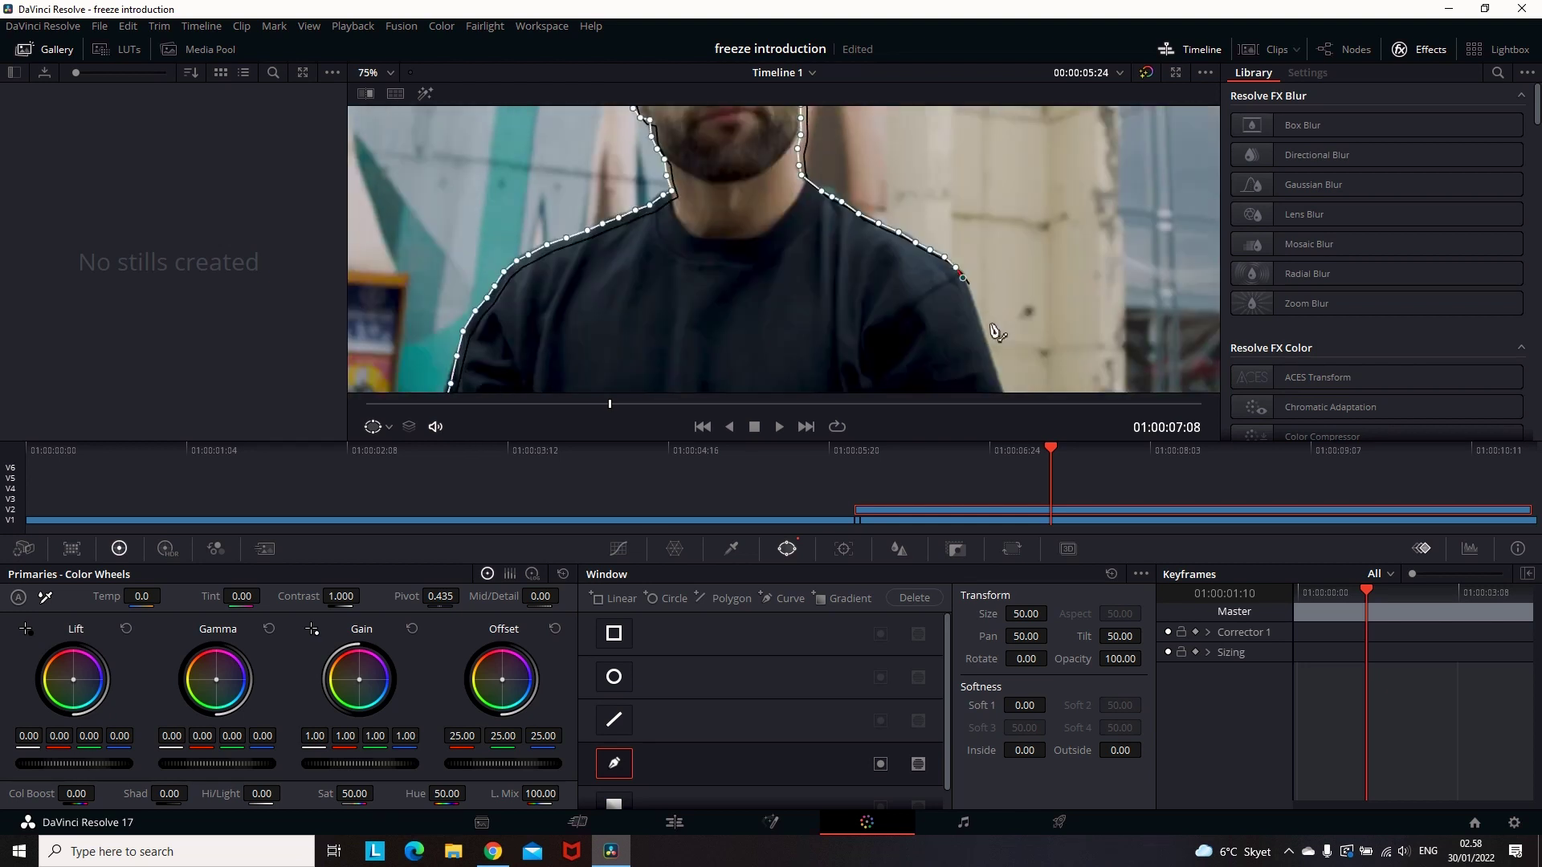
click(974, 215)
click(988, 270)
scroll(1002, 297, down, 2)
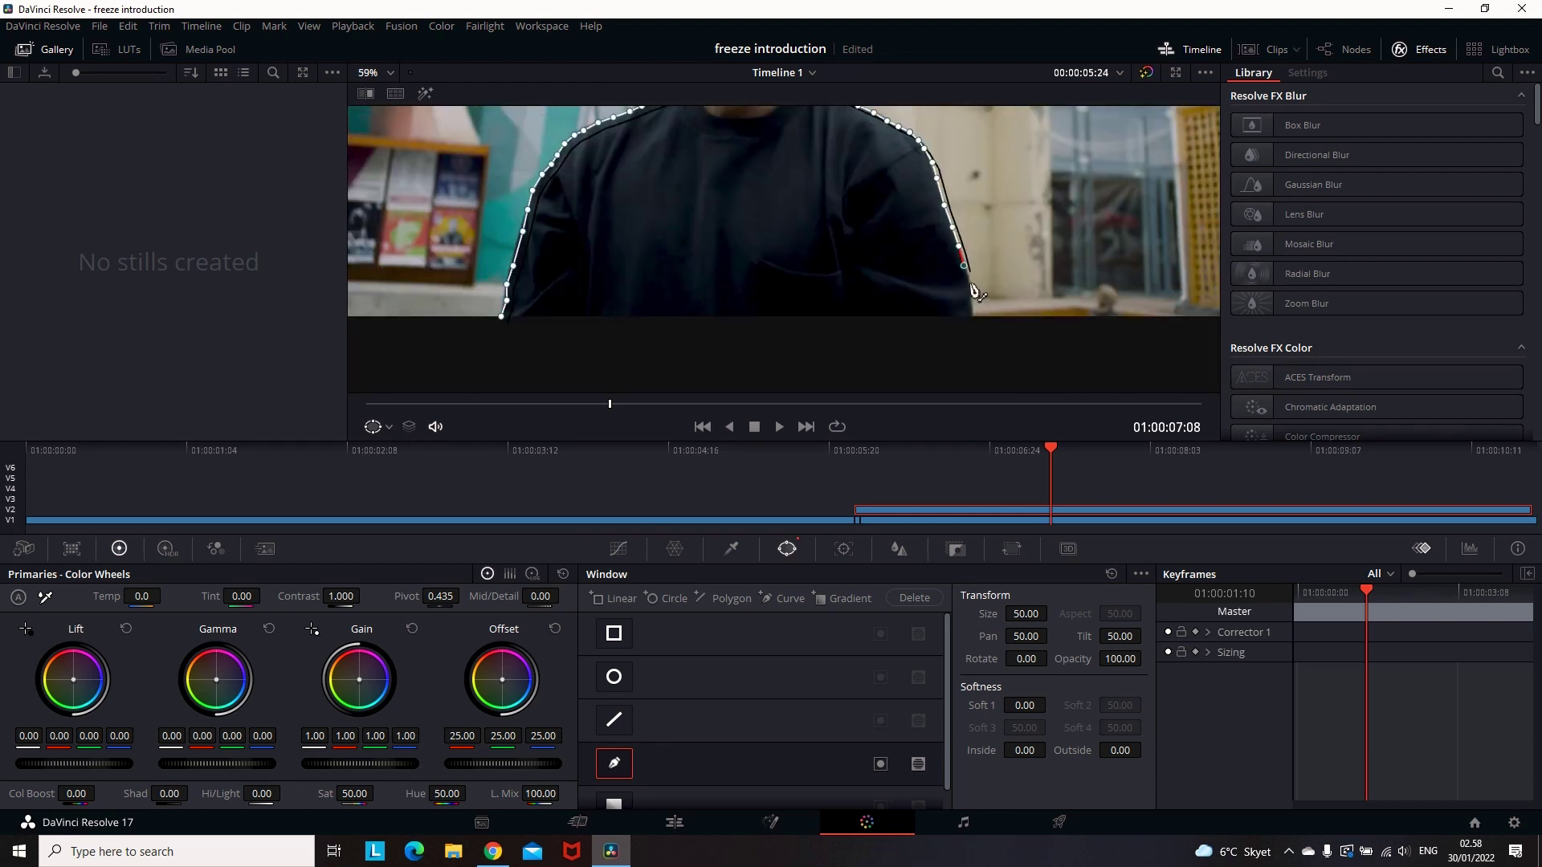
click(972, 354)
scroll(901, 296, down, 2)
scroll(847, 253, down, 2)
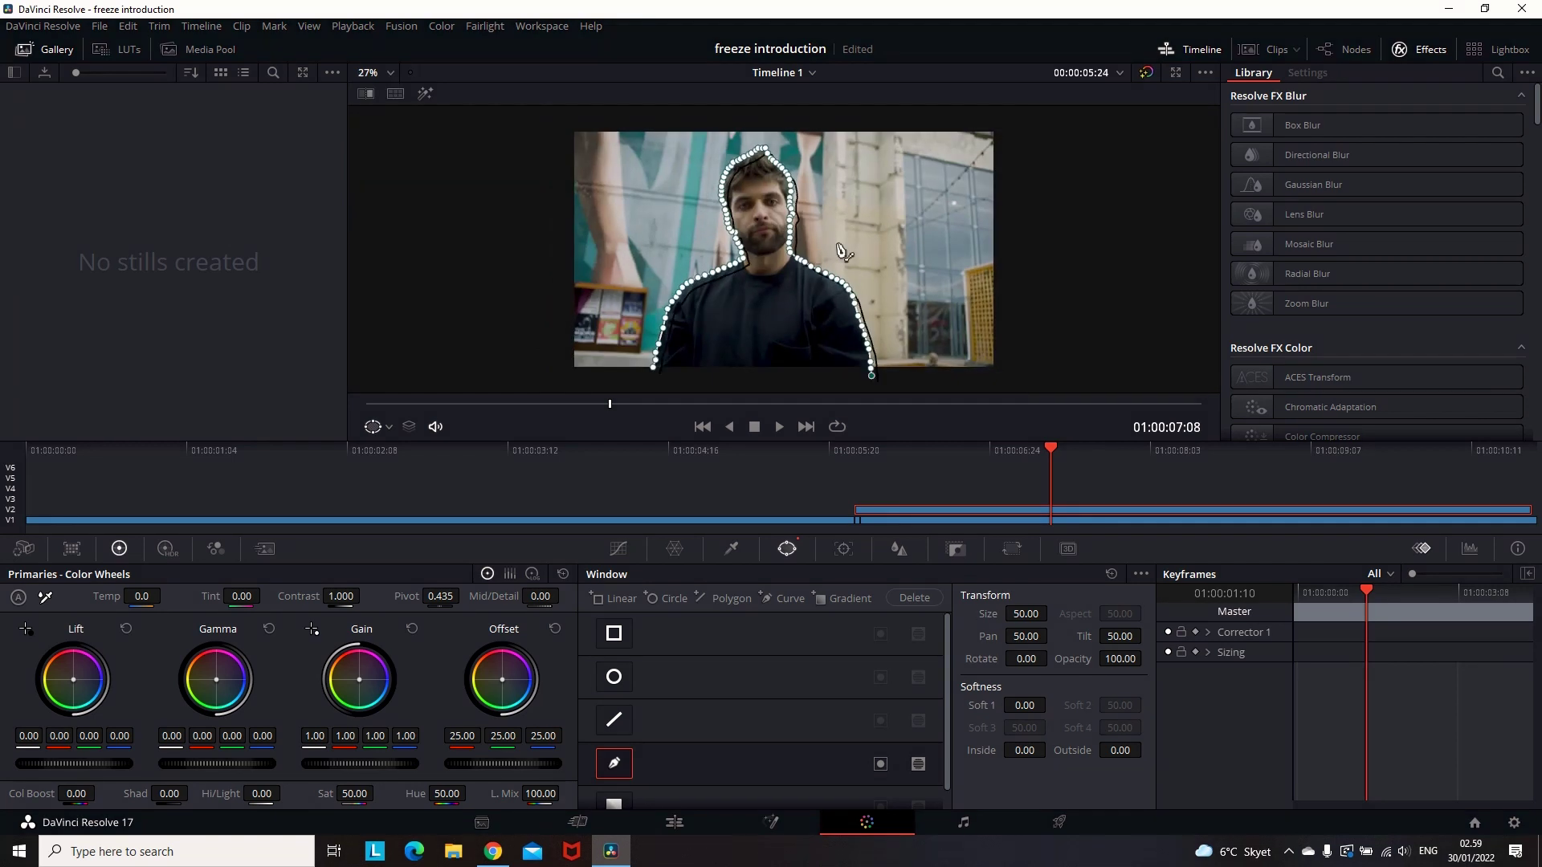
scroll(848, 253, down, 2)
click(778, 377)
click(675, 378)
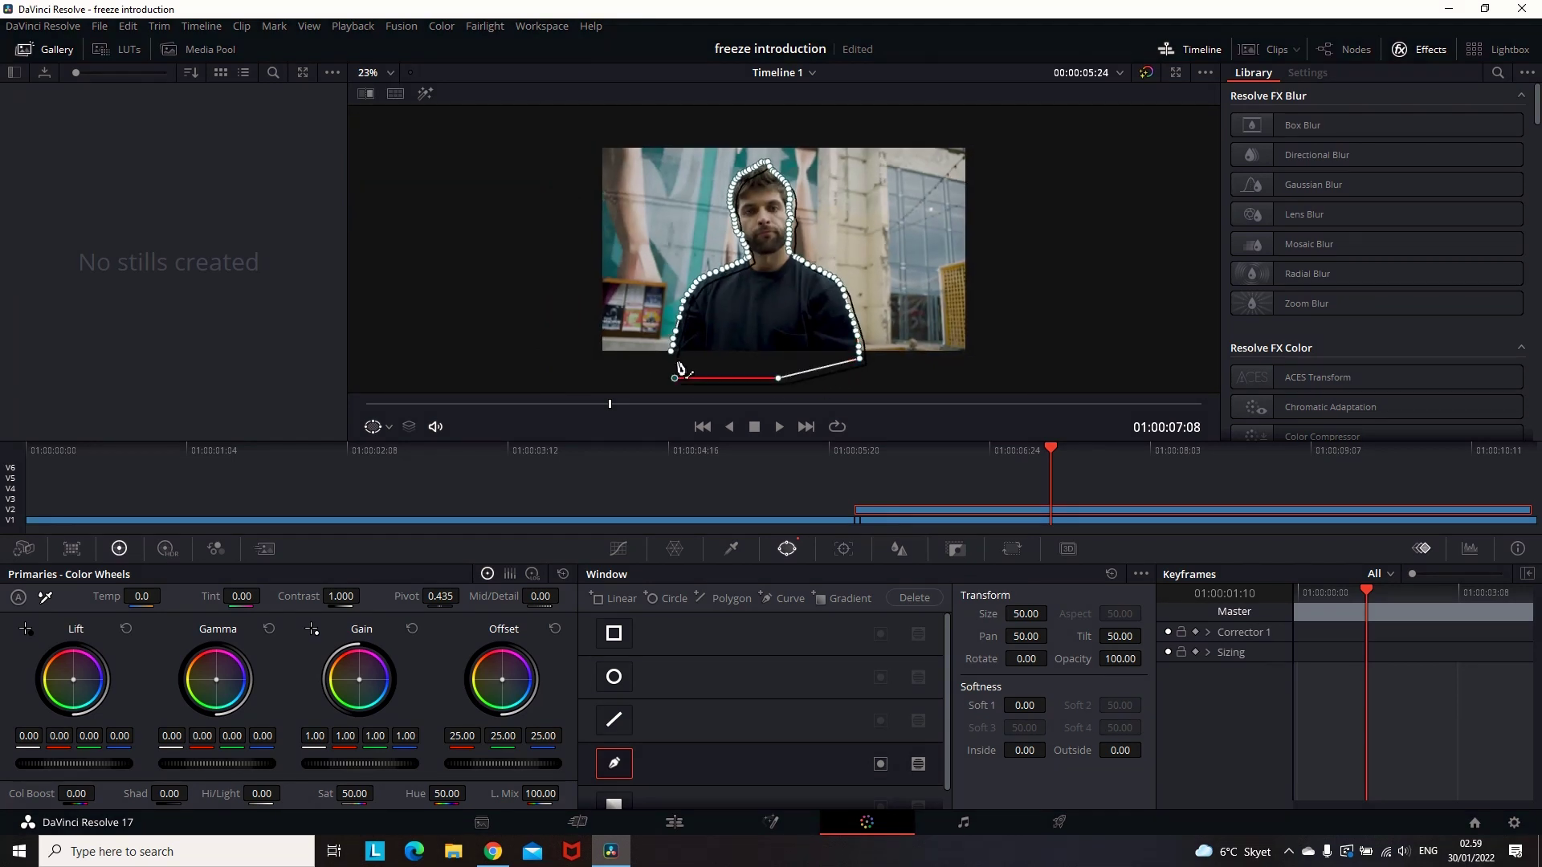
click(672, 351)
- Wire the mask node into a new Alpha Output so the top clip's background turns transparent
right_click(1049, 289)
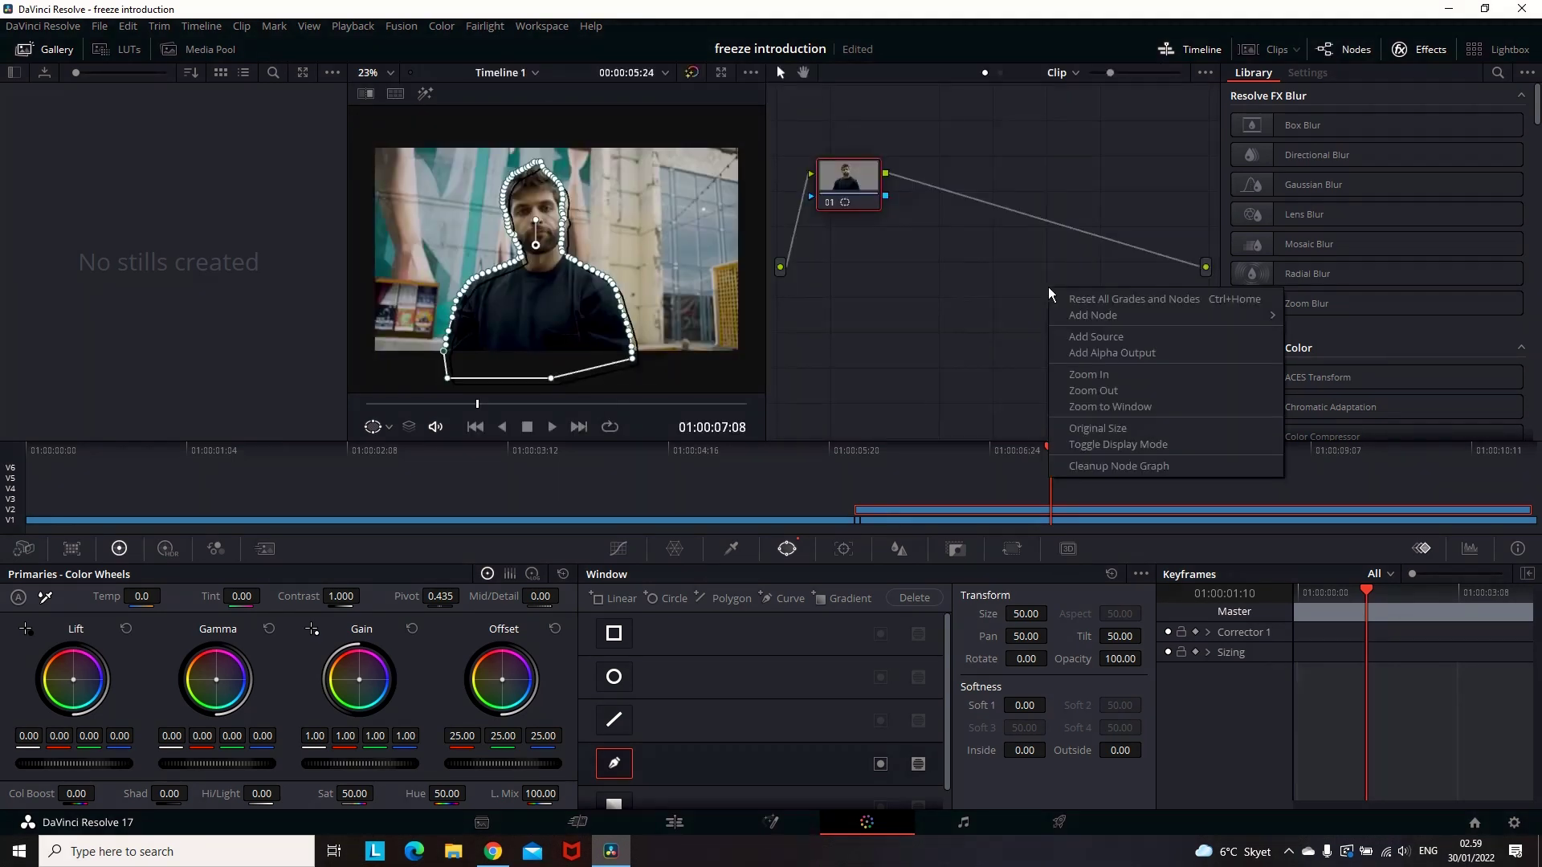
click(1098, 353)
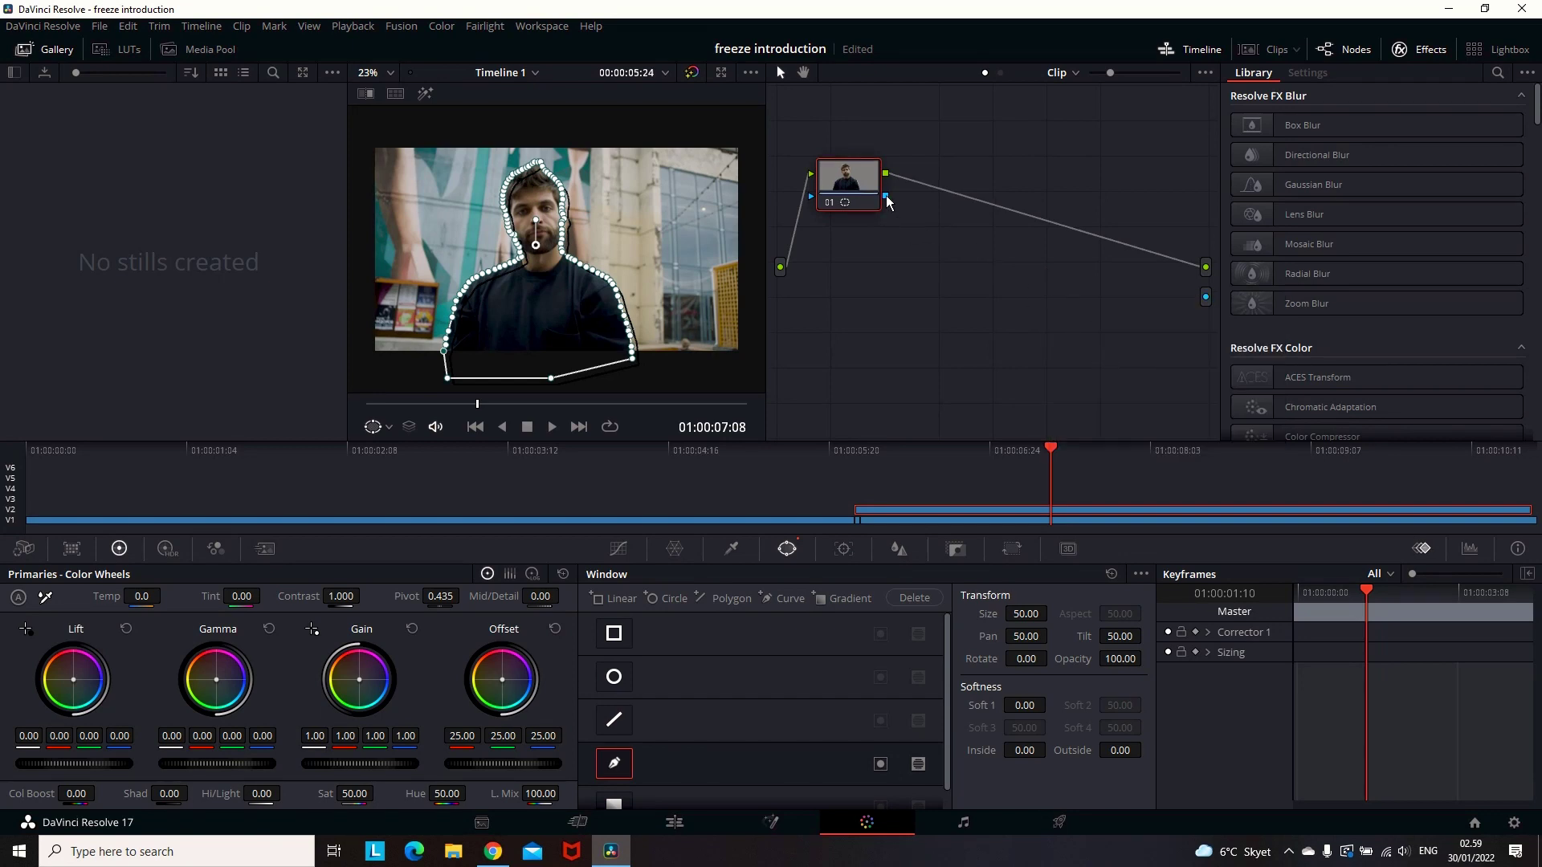
drag(886, 196, 1195, 304)
key(shift+4)
drag(490, 689, 675, 690)
- Undo the V2 clip move and keyframe all Transform settings at its first frame
click(640, 515)
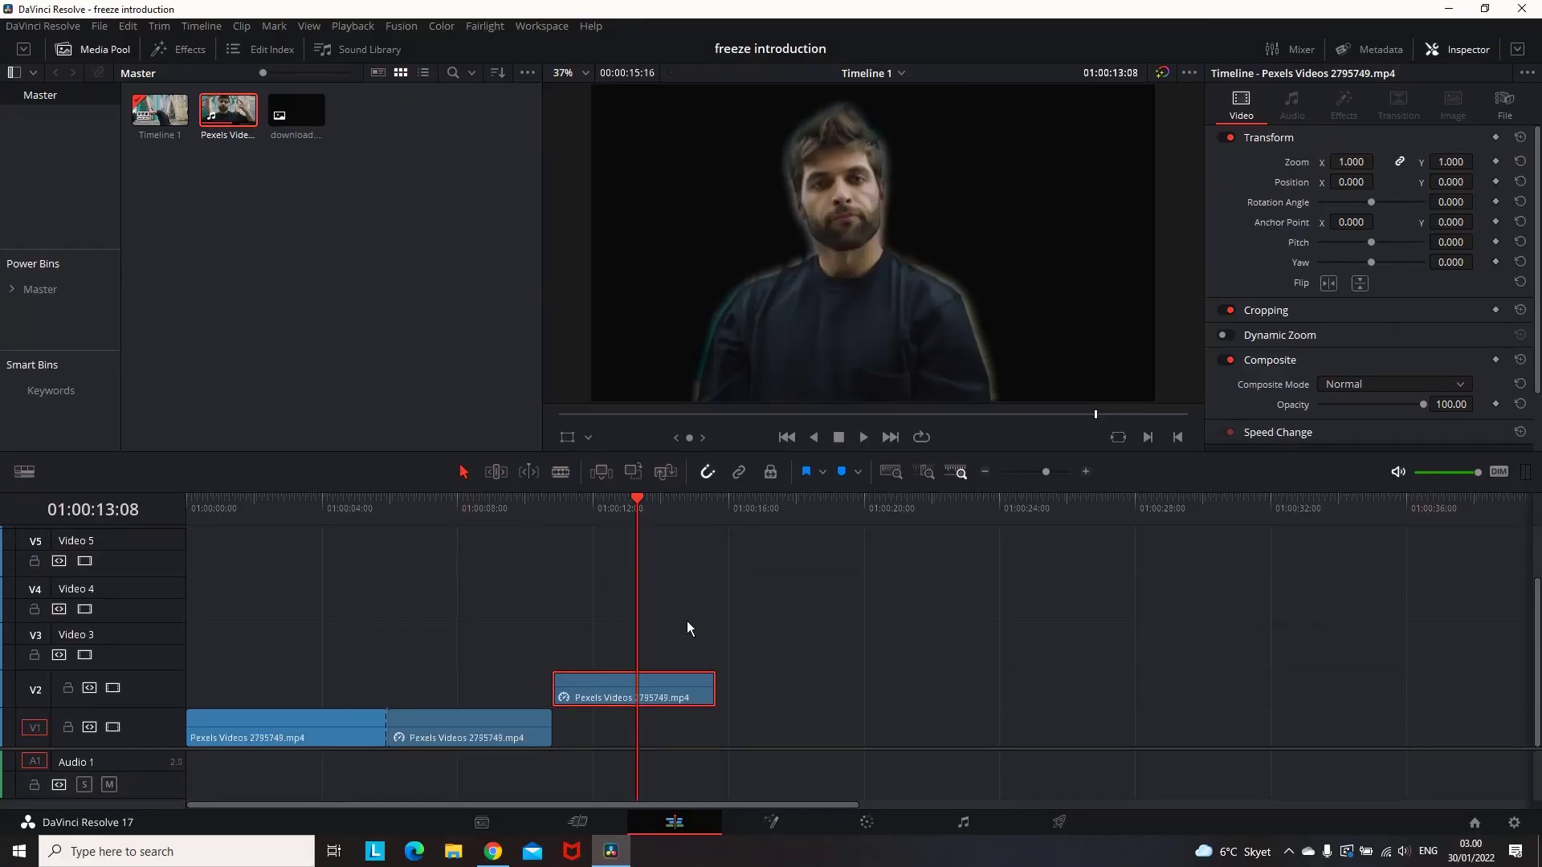
key(ctrl+z)
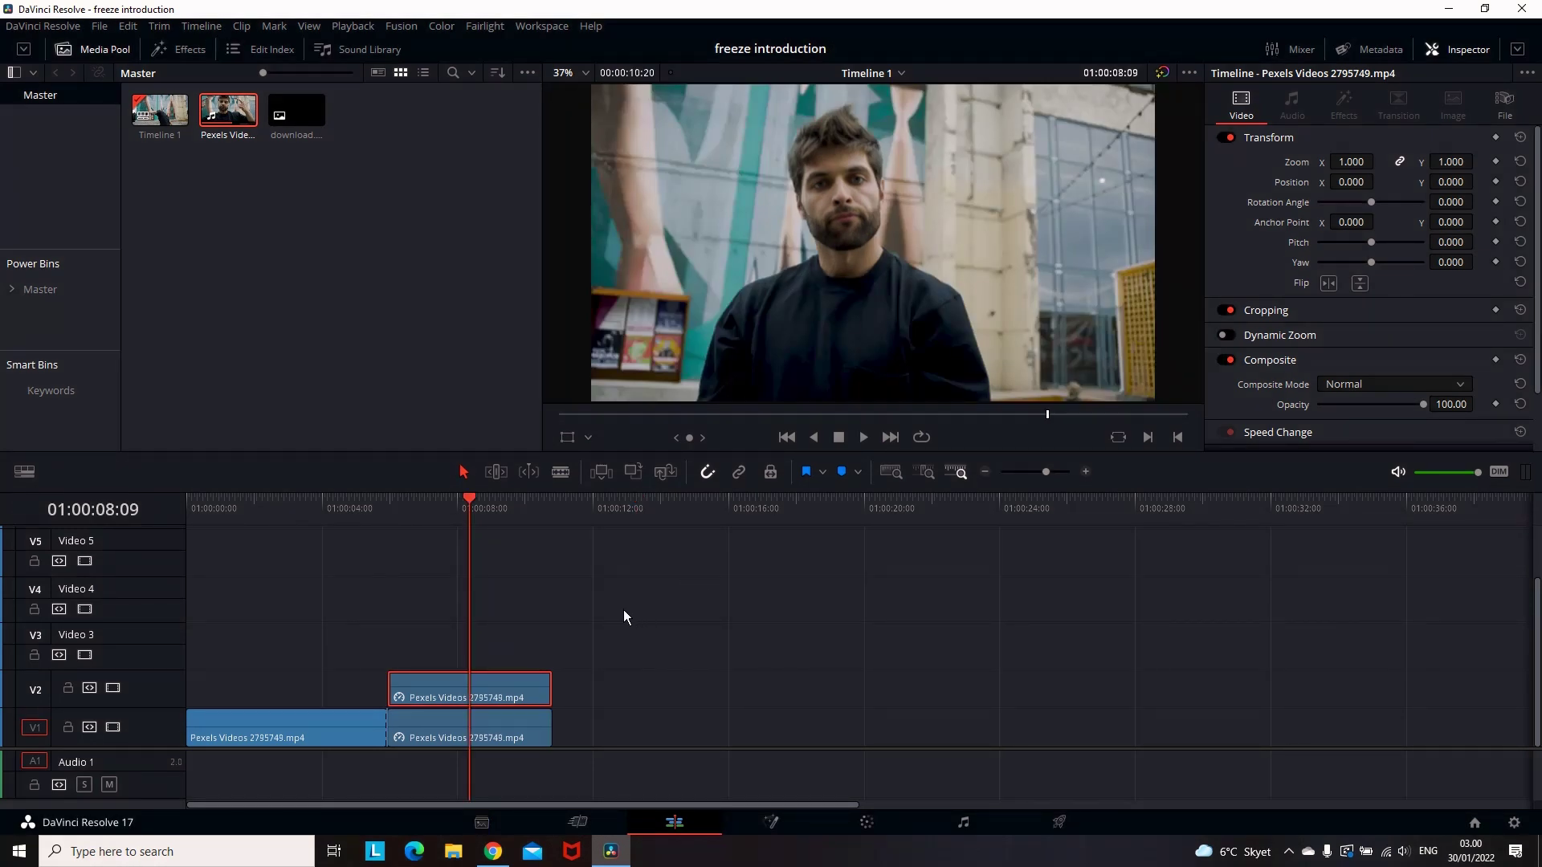
click(395, 514)
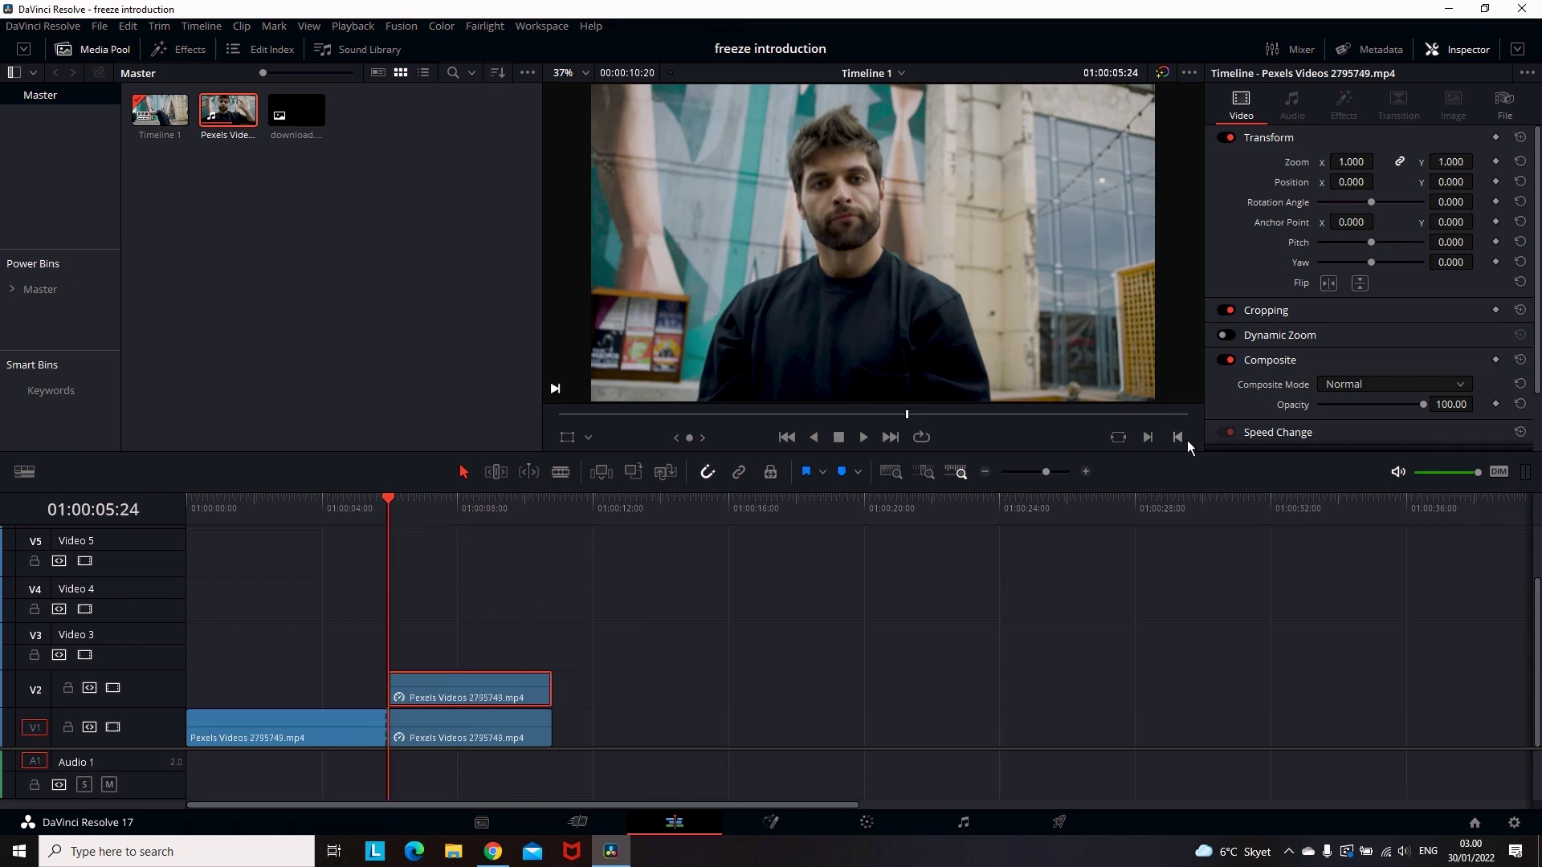
click(1496, 139)
- Set the V2 clip's Zoom to 1.15 a few frames in and save the project
key(Right)
key(Right)
key(Right)
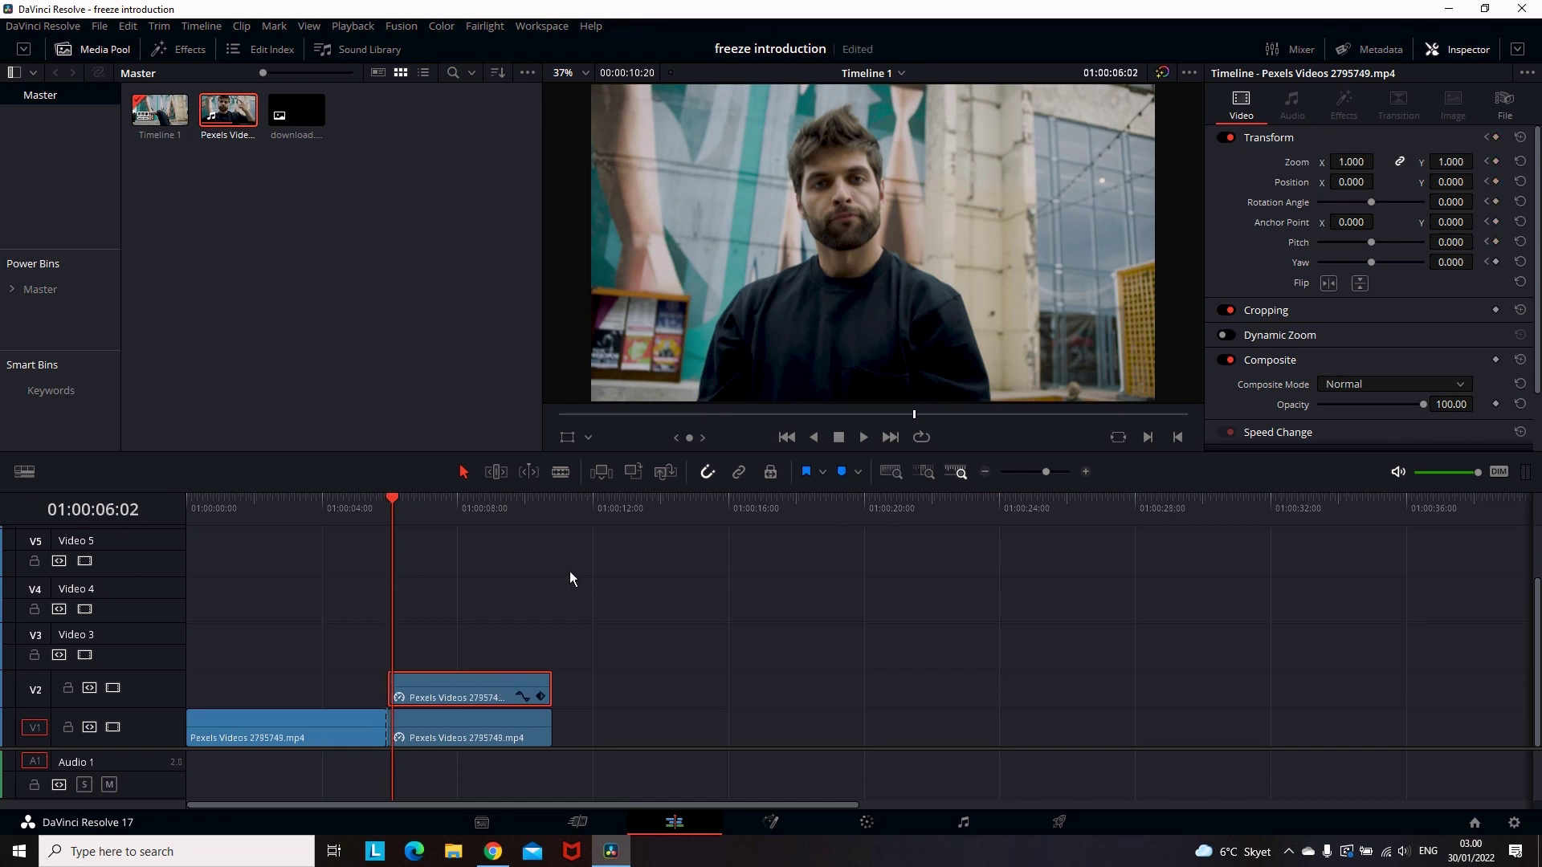
key(Right)
key(Right)
key(Right)
key(Right)
key(Right)
key(Right)
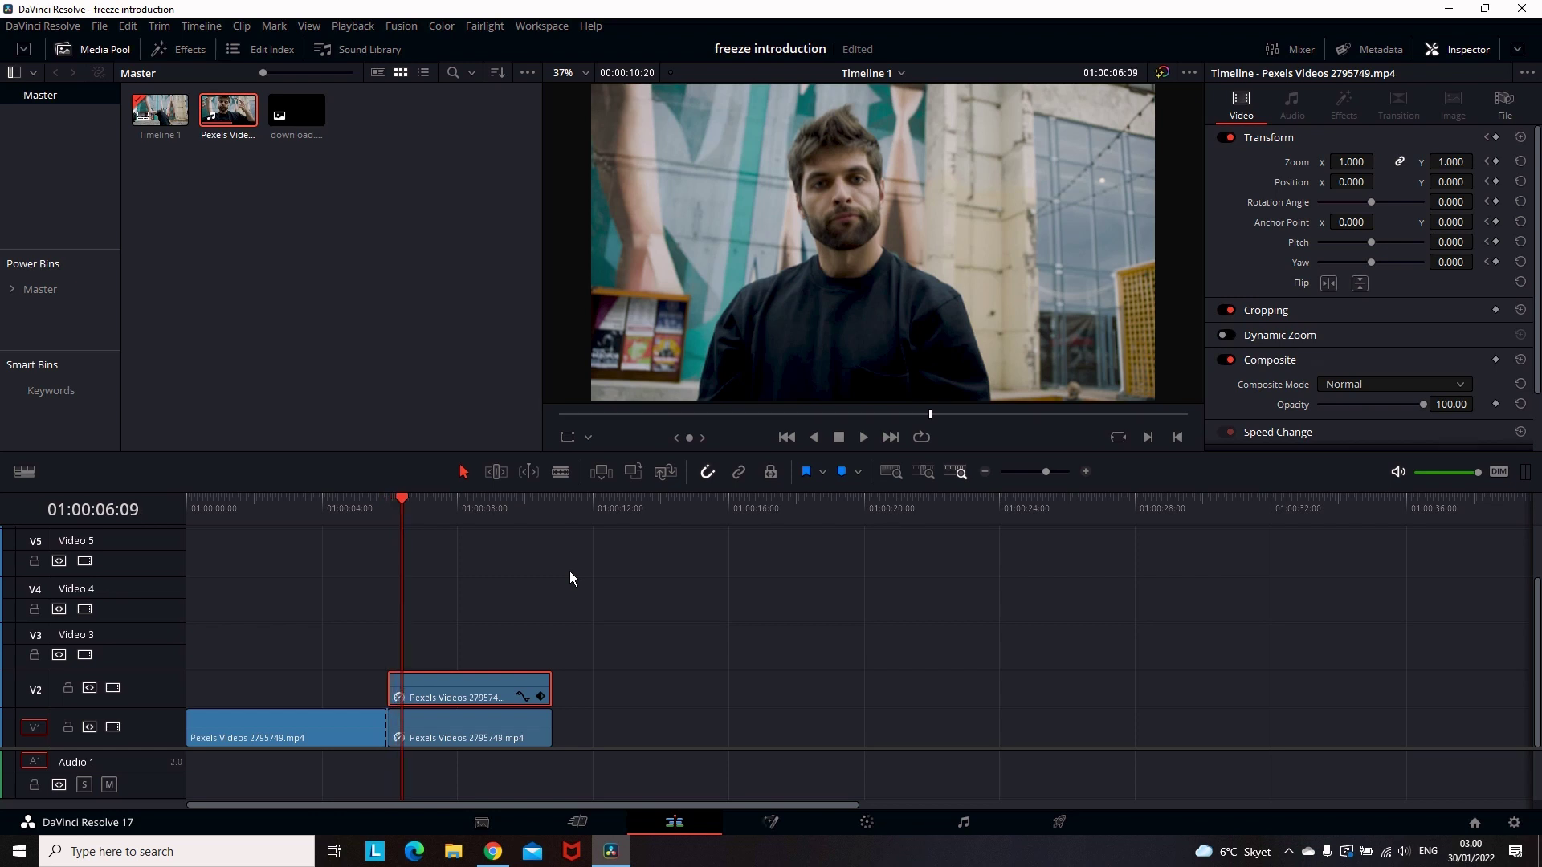
key(Right)
key(Right)
key(Right)
key(Right)
key(Right)
key(Right)
key(Right)
key(Right)
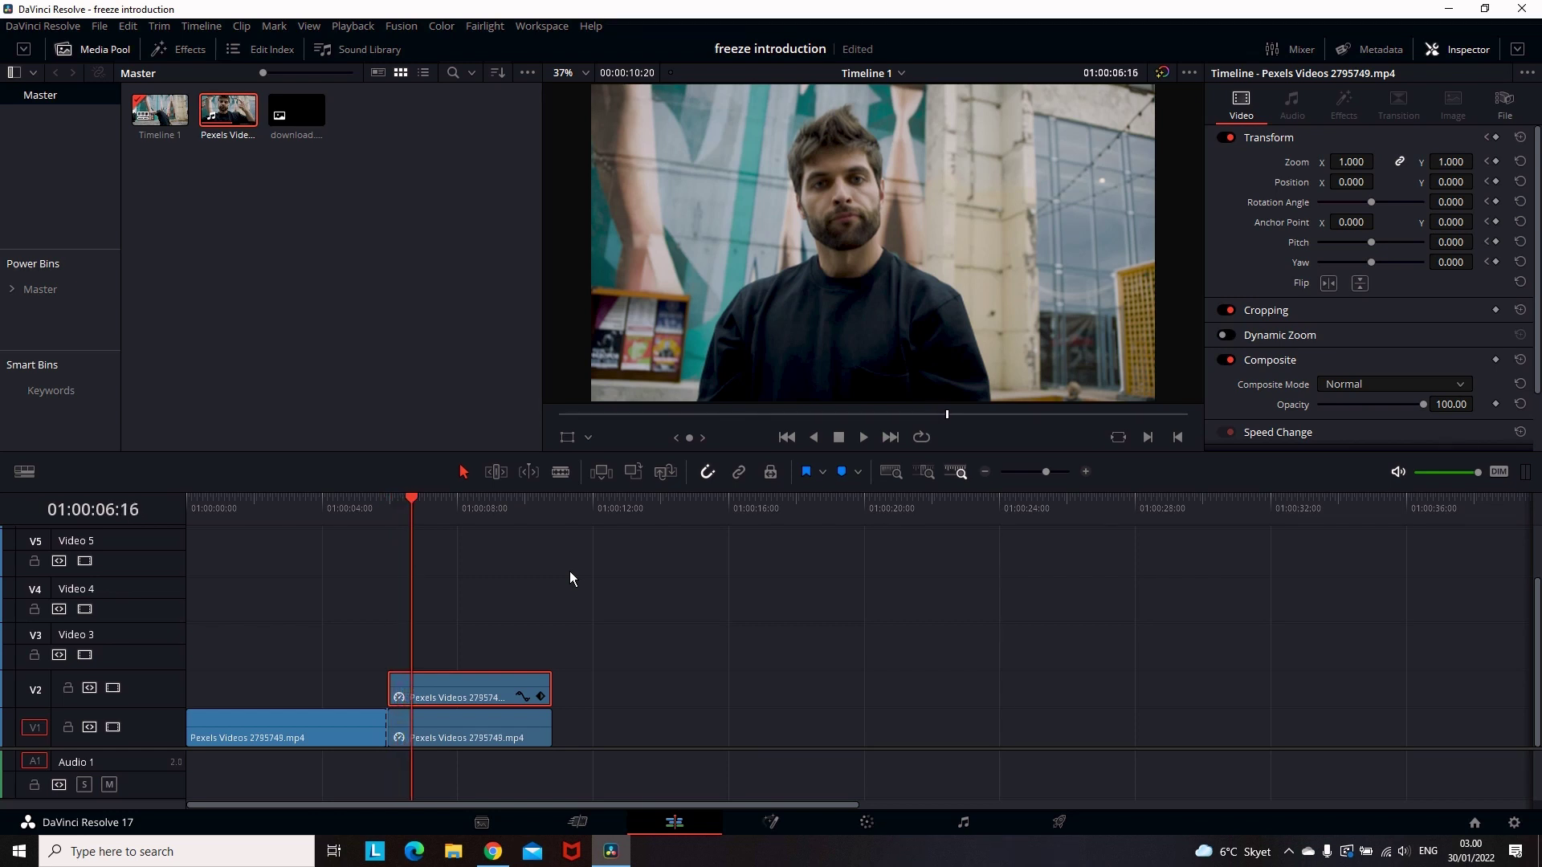
key(Right)
key(Right)
key(Right)
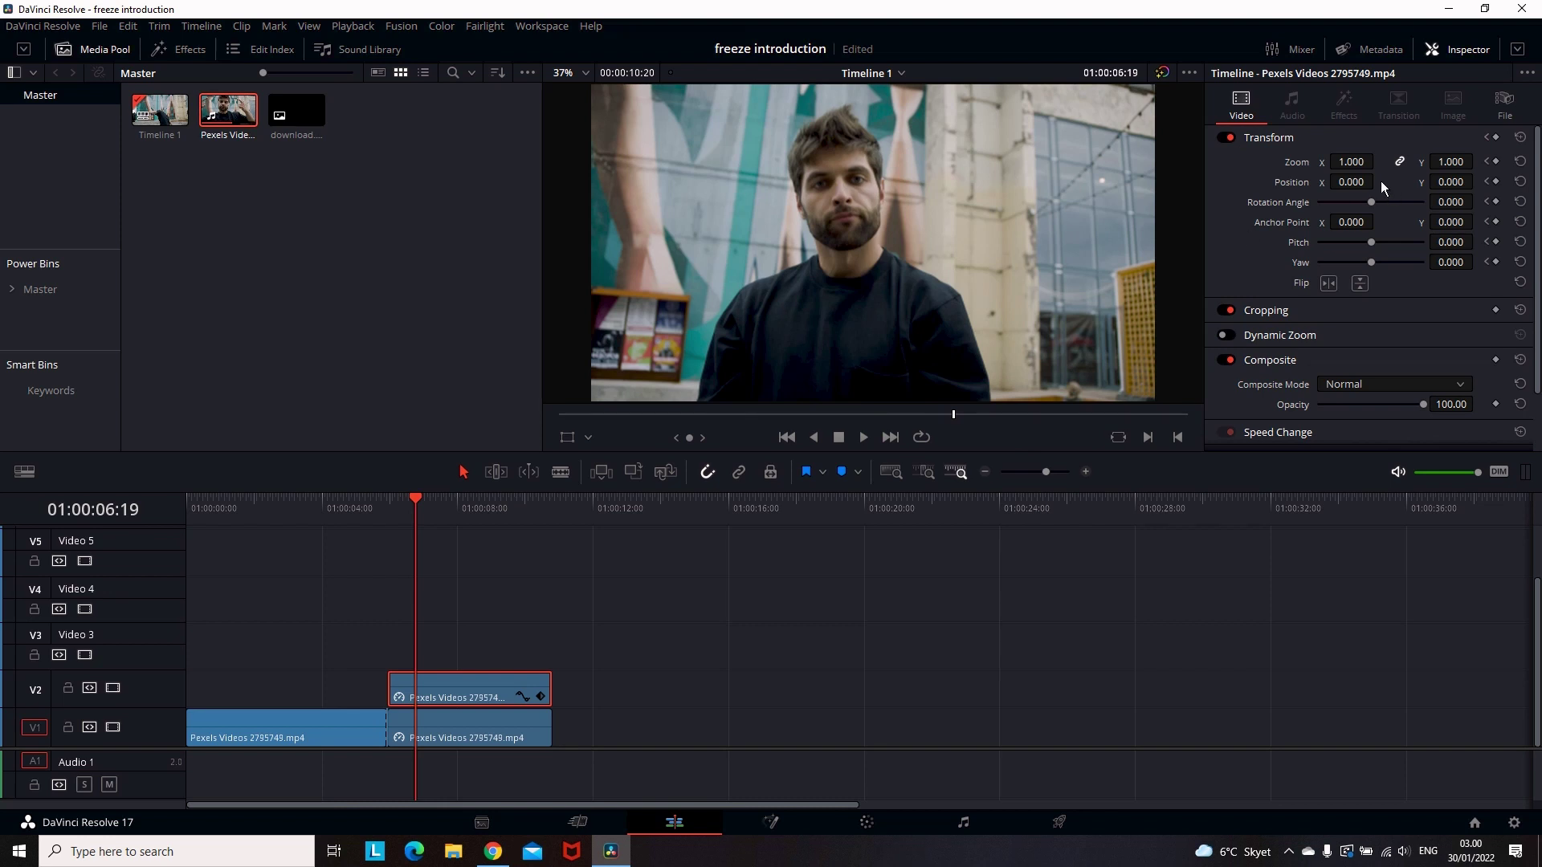
drag(1352, 162, 1378, 162)
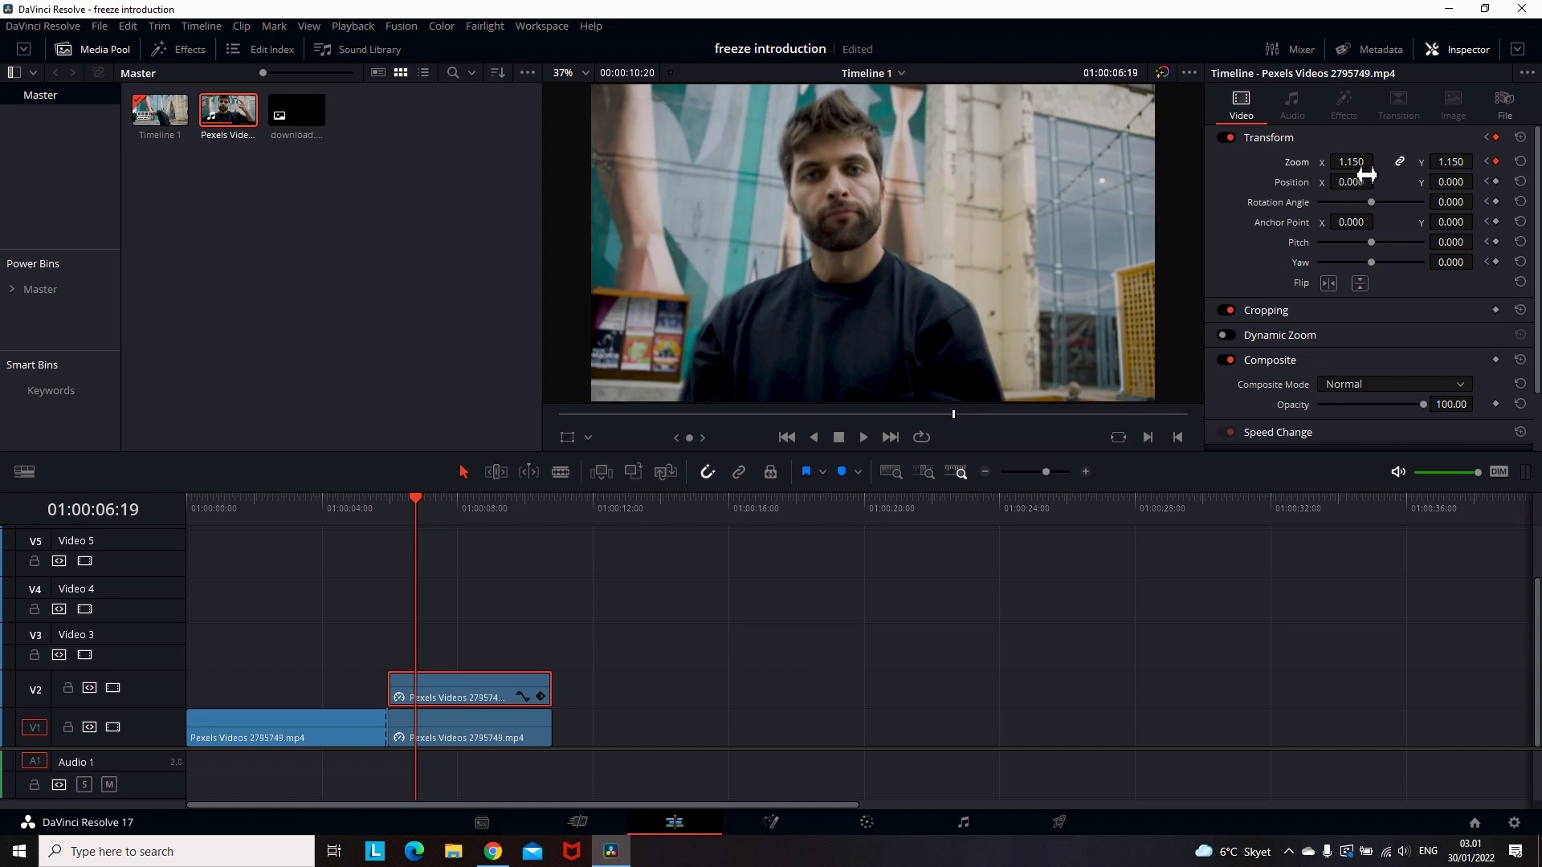
key(ctrl+s)
- Set Zoom to 1.17 at the clip's end and play back the push-in
click(538, 697)
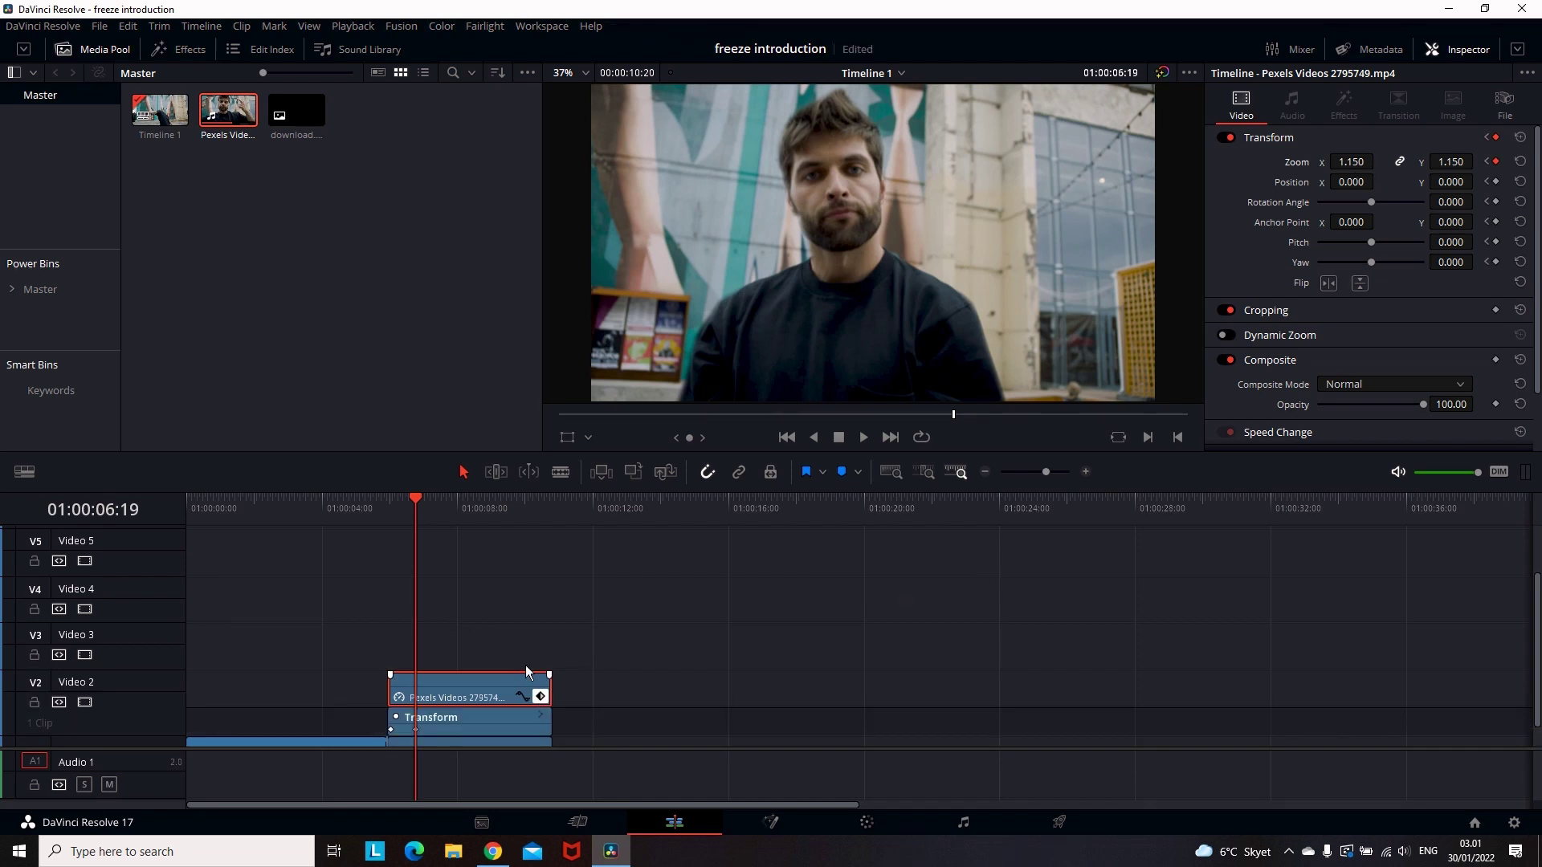
click(556, 504)
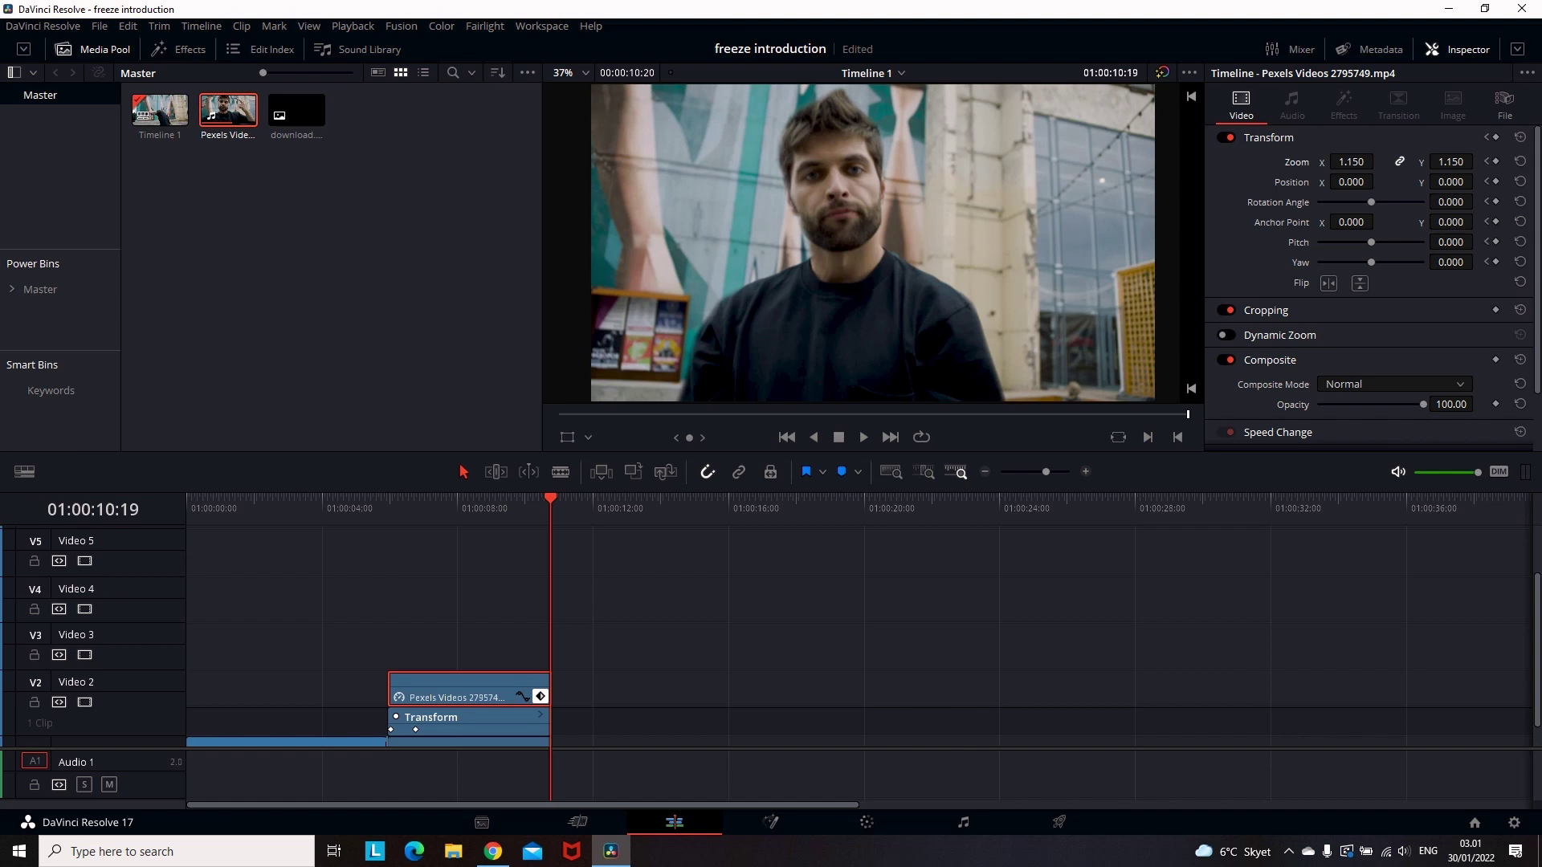
drag(1357, 161, 1378, 162)
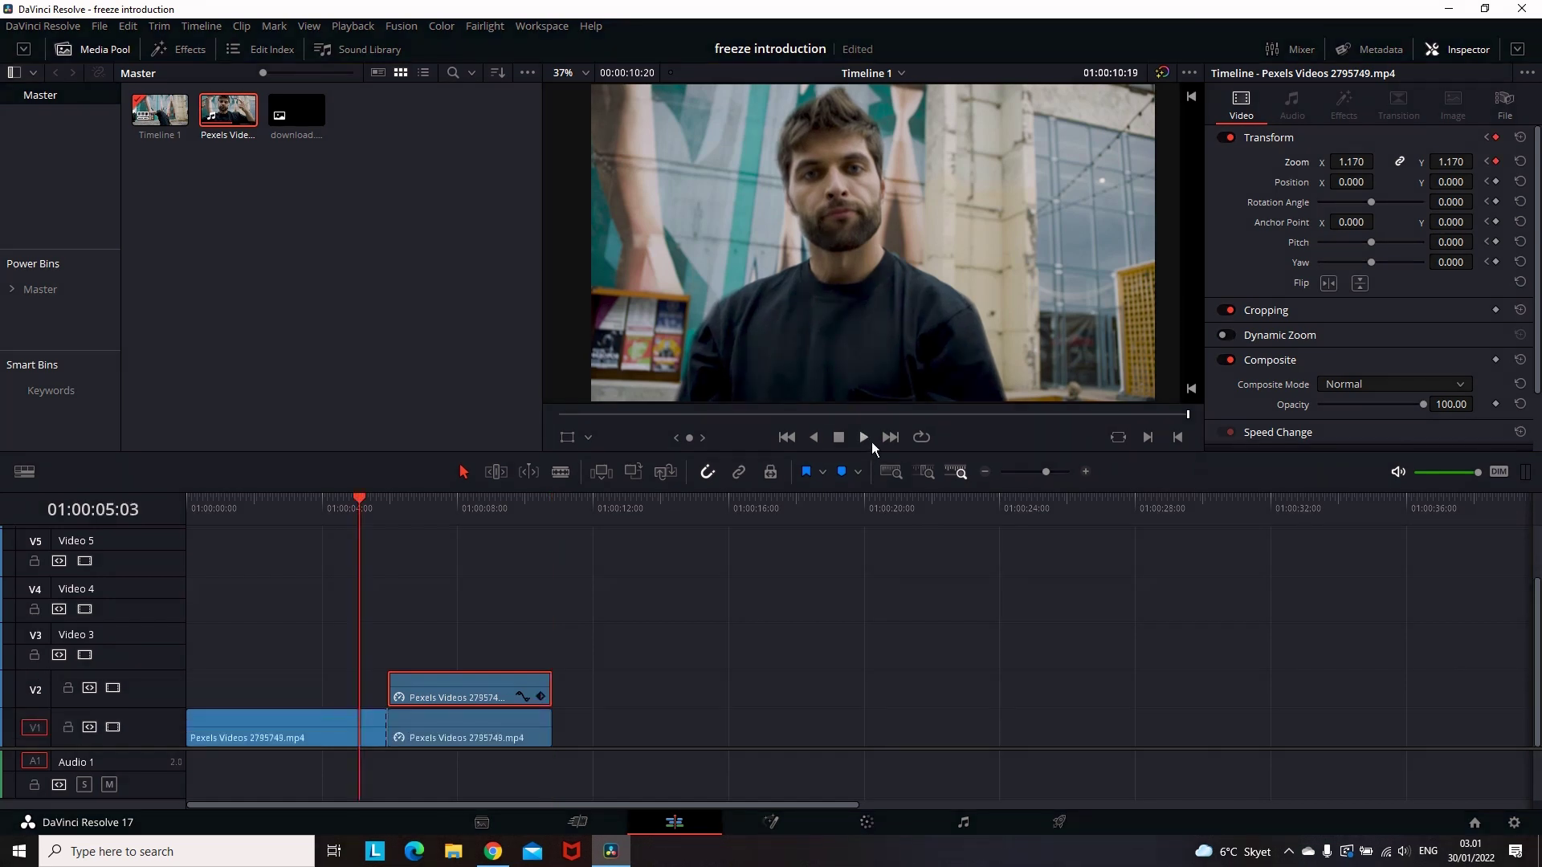
click(869, 440)
click(313, 509)
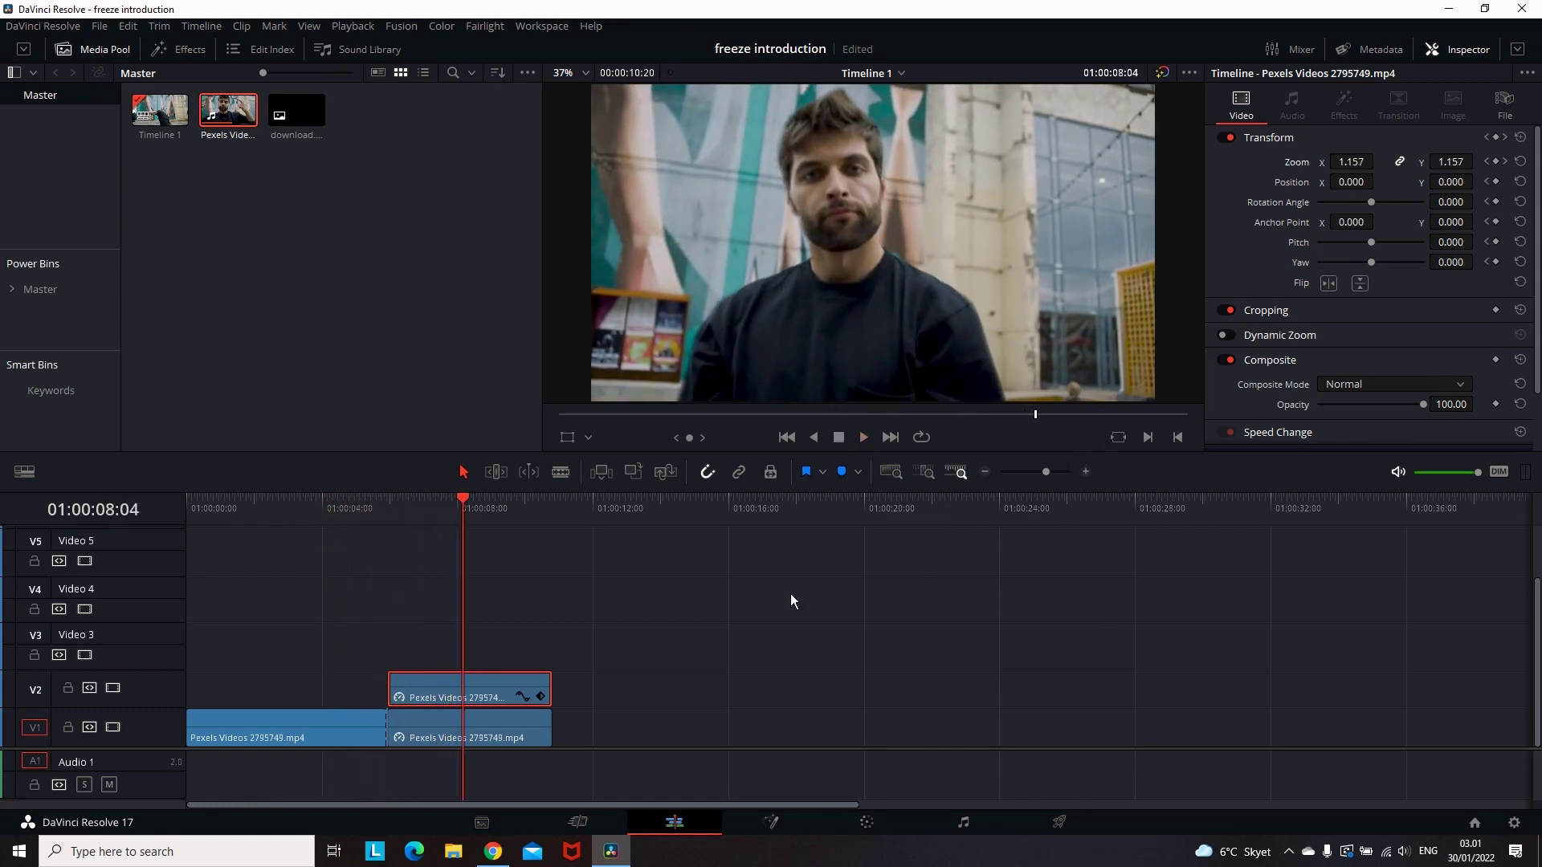
- Drag the Open FX Gaussian Blur onto the background clip on Video 1
click(506, 723)
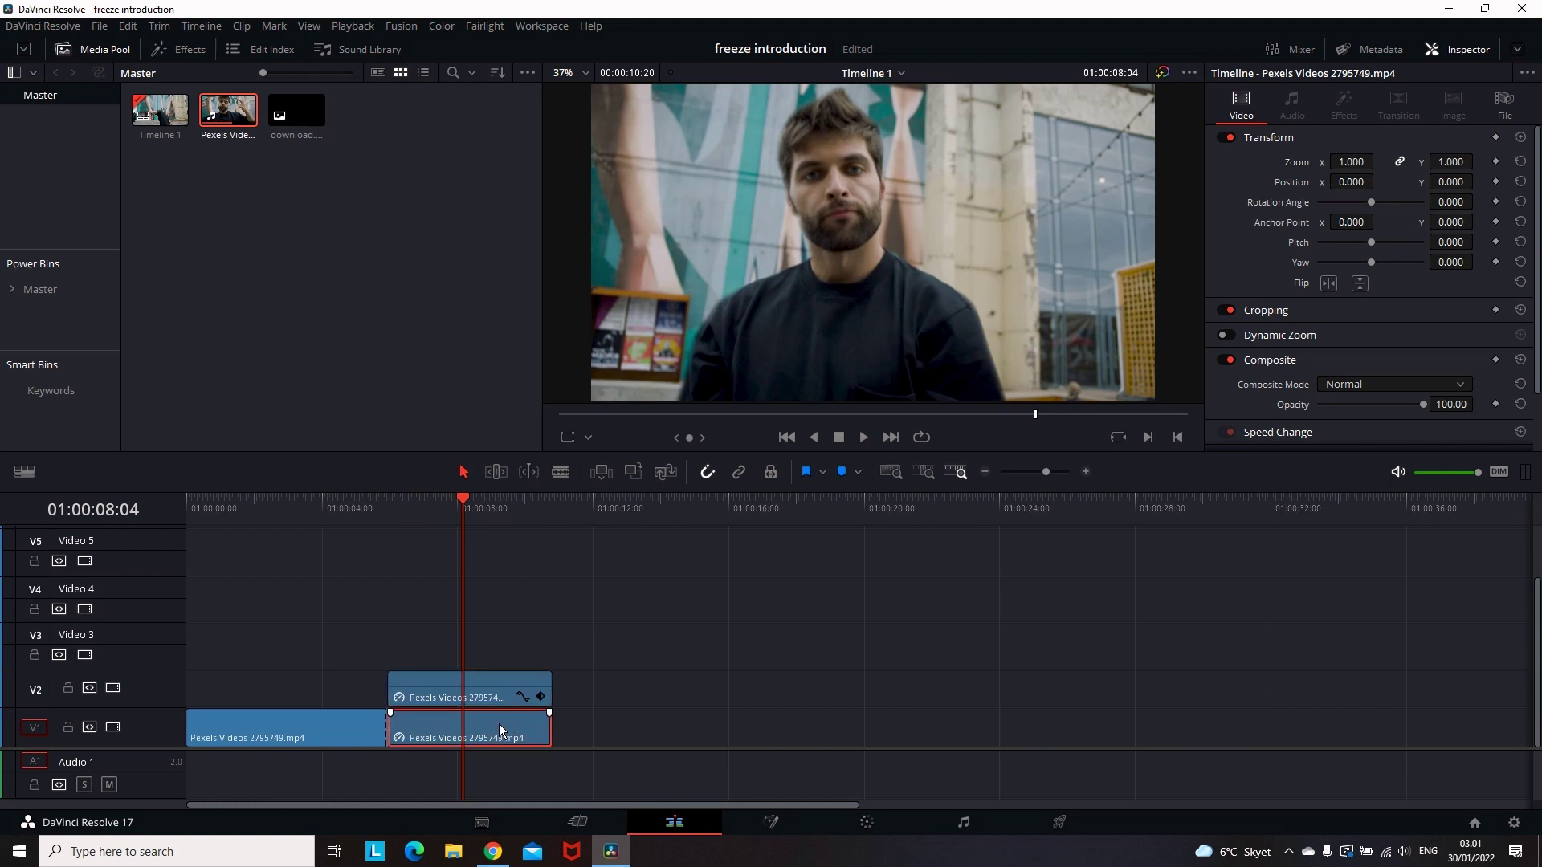
click(168, 49)
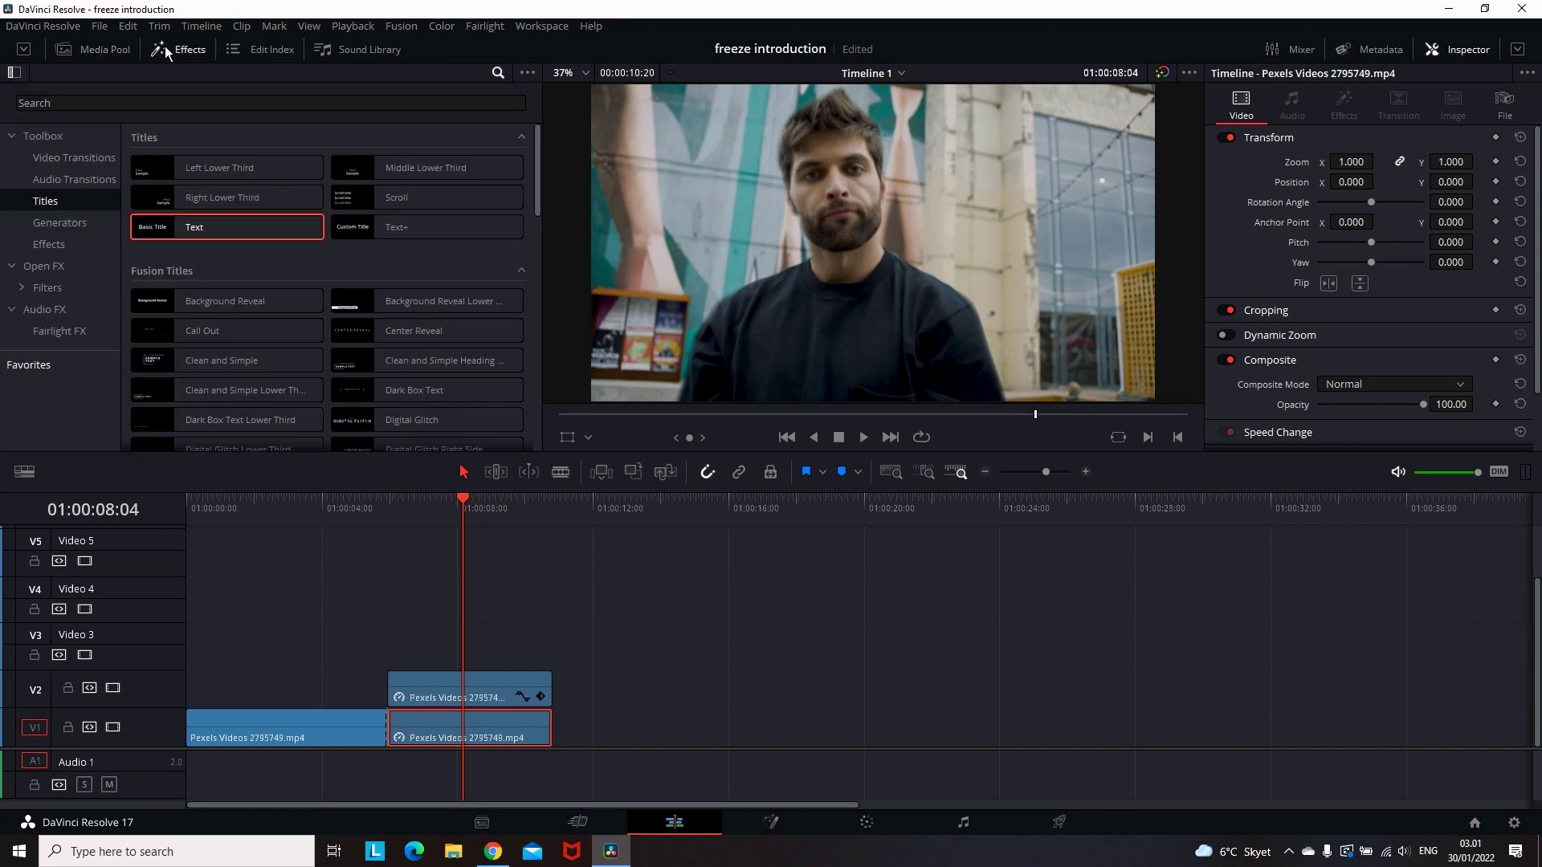
click(56, 158)
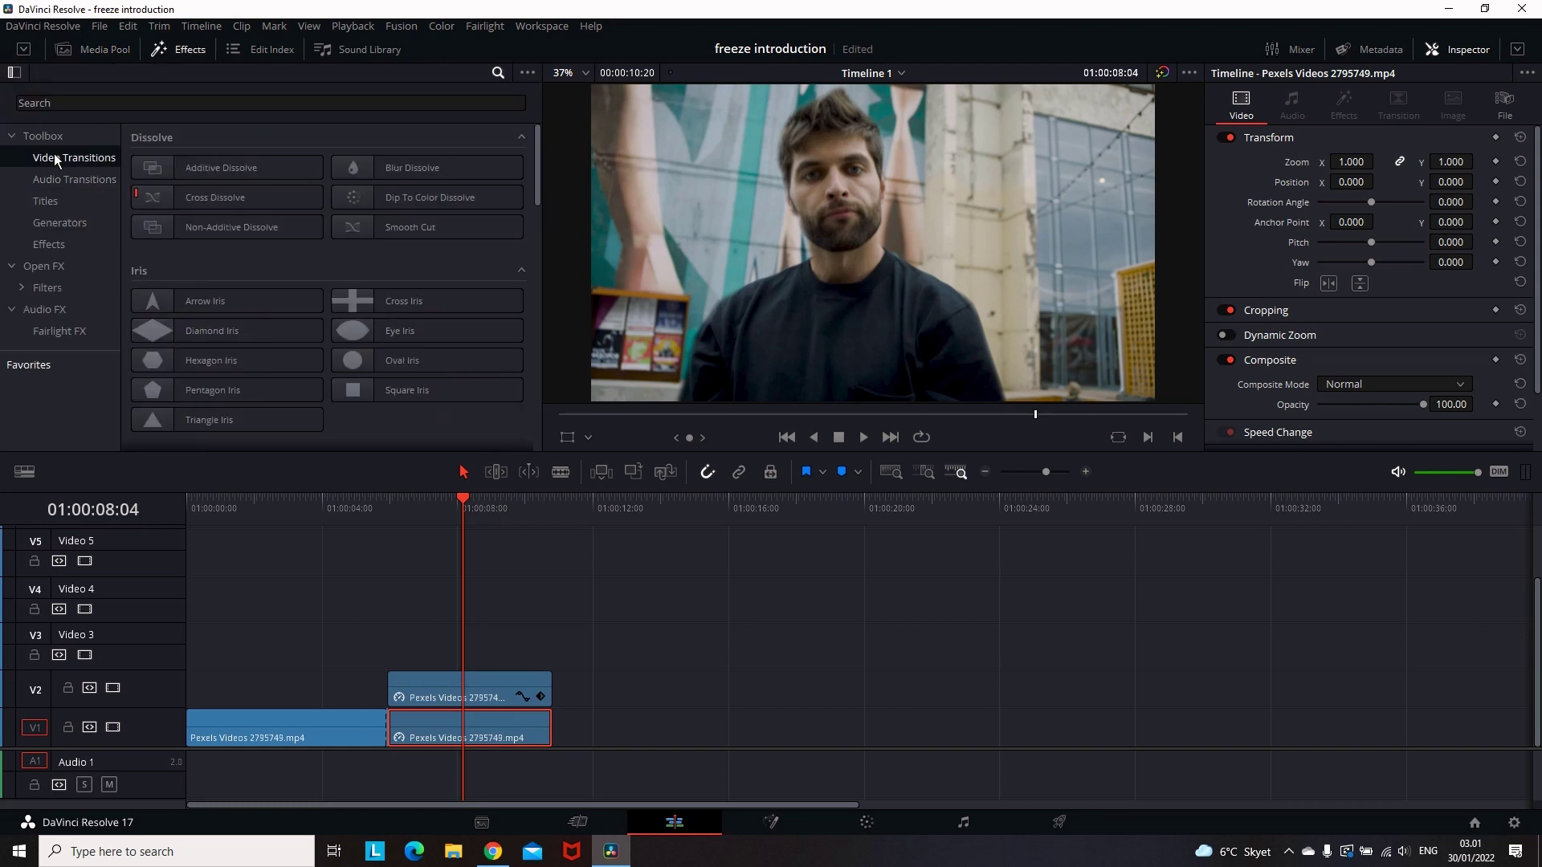
click(53, 265)
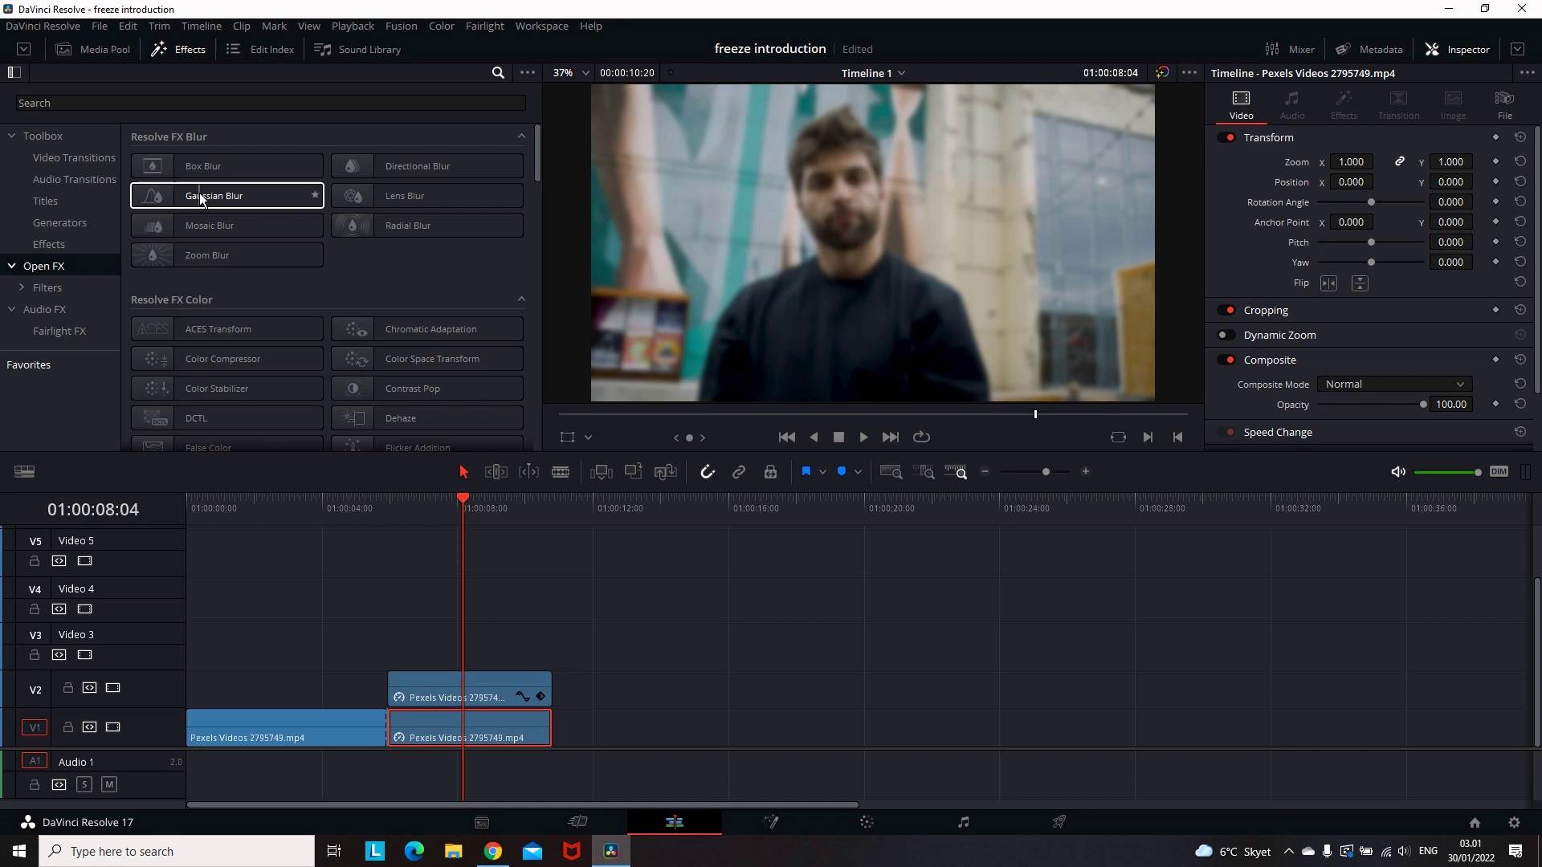
drag(199, 195, 448, 720)
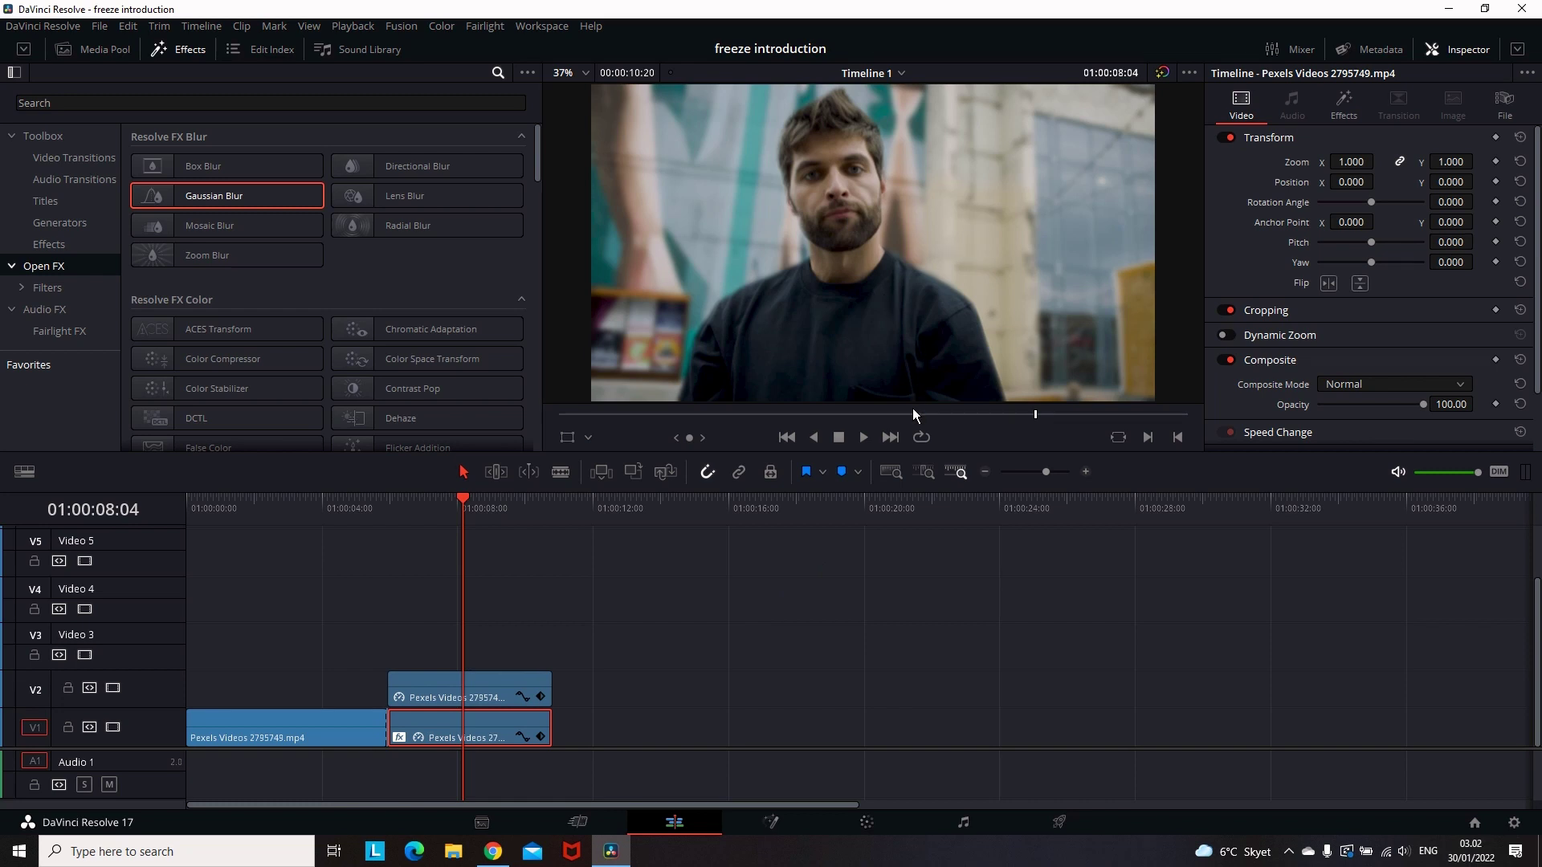
- In the RGB Mixer, tick Monochrome and drop red, green and blue outputs to -2.00
key(shift+6)
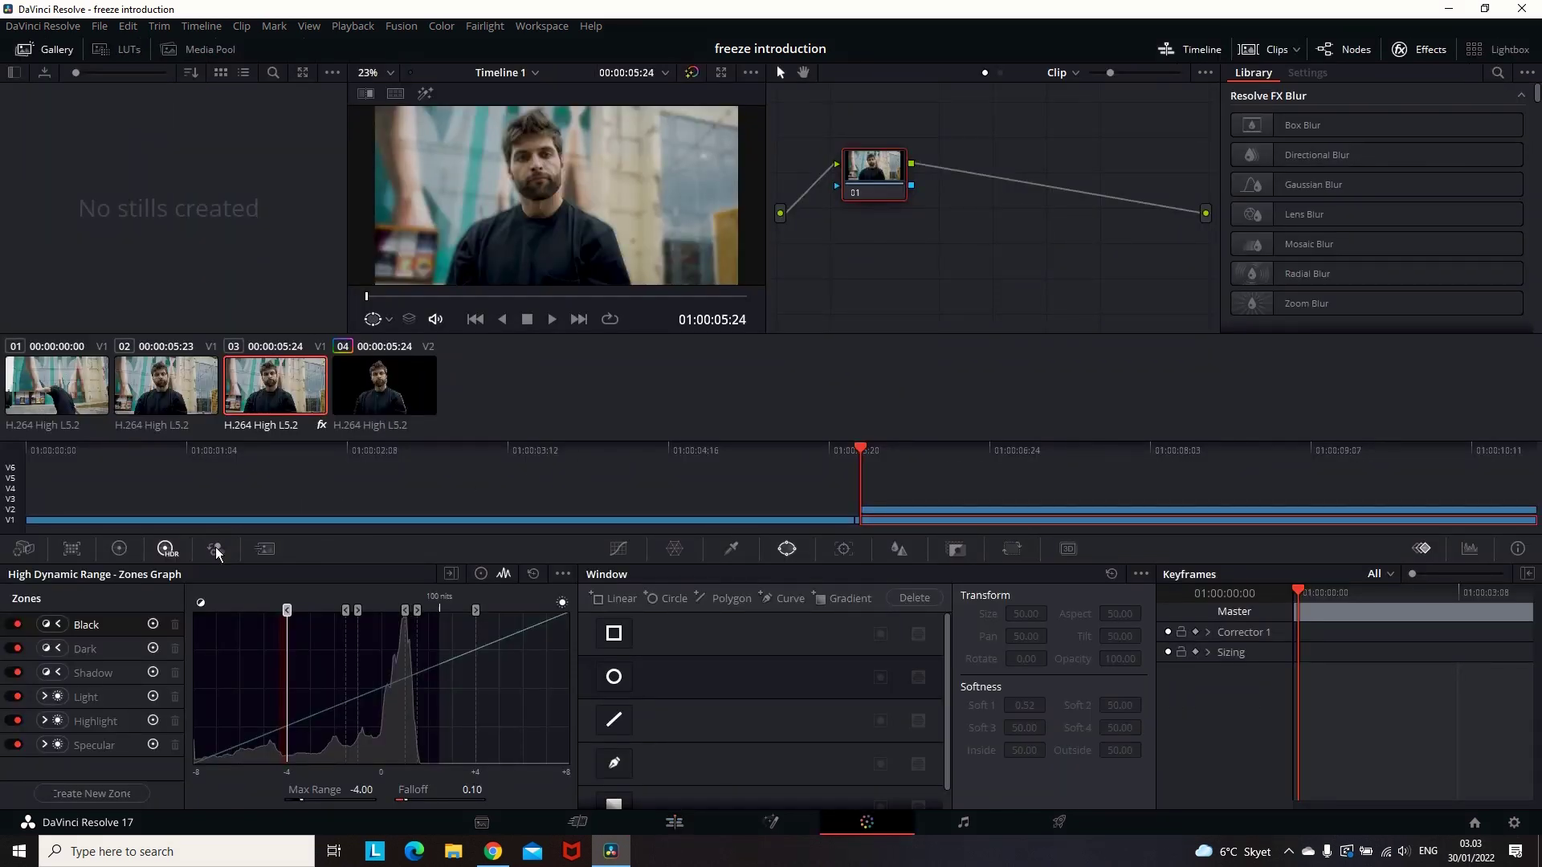
click(216, 550)
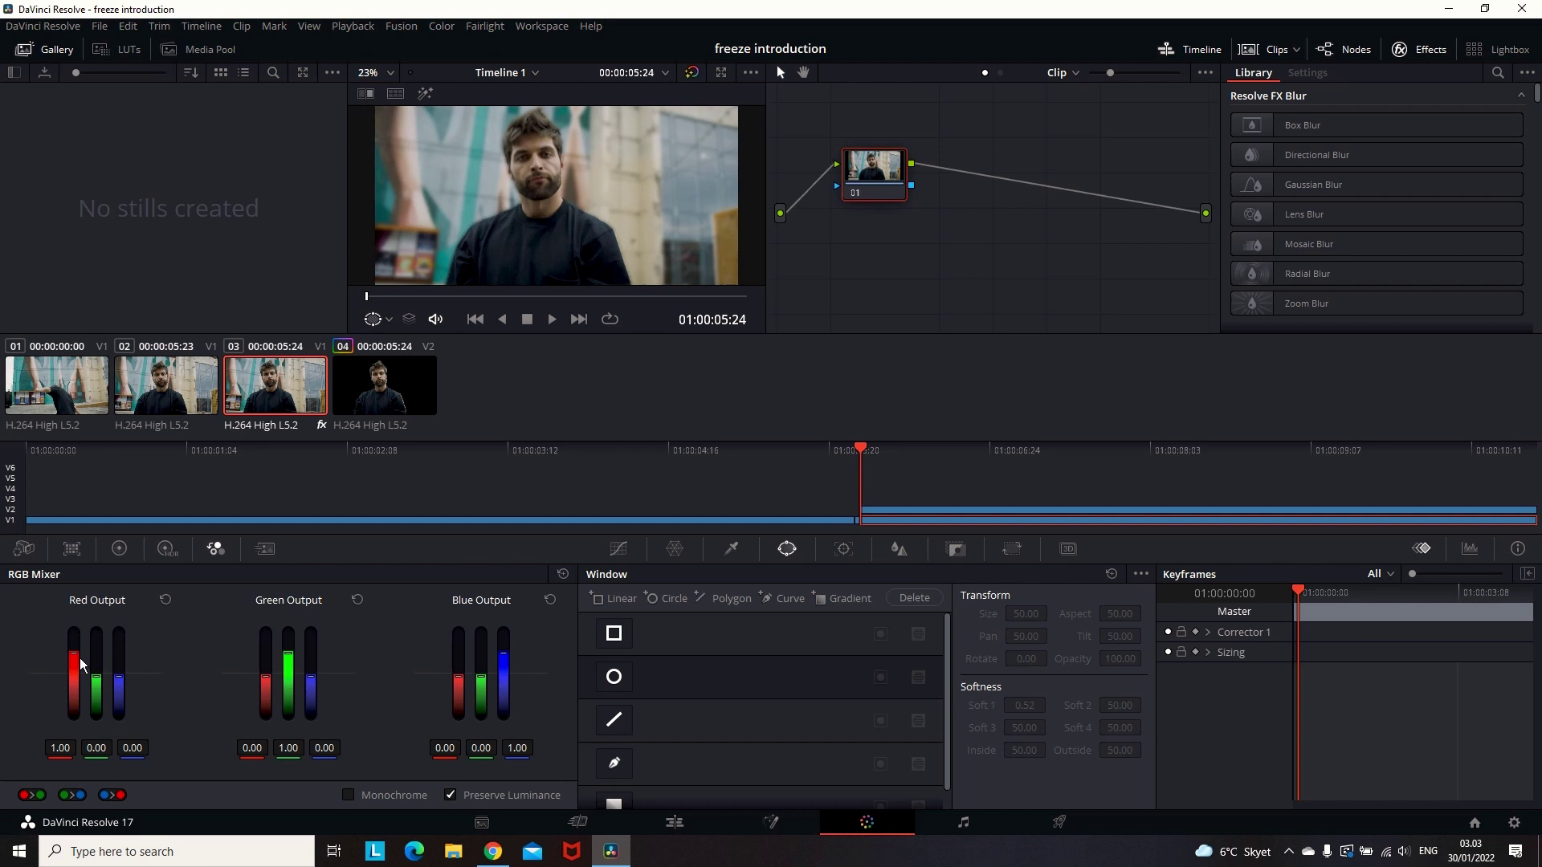
click(349, 795)
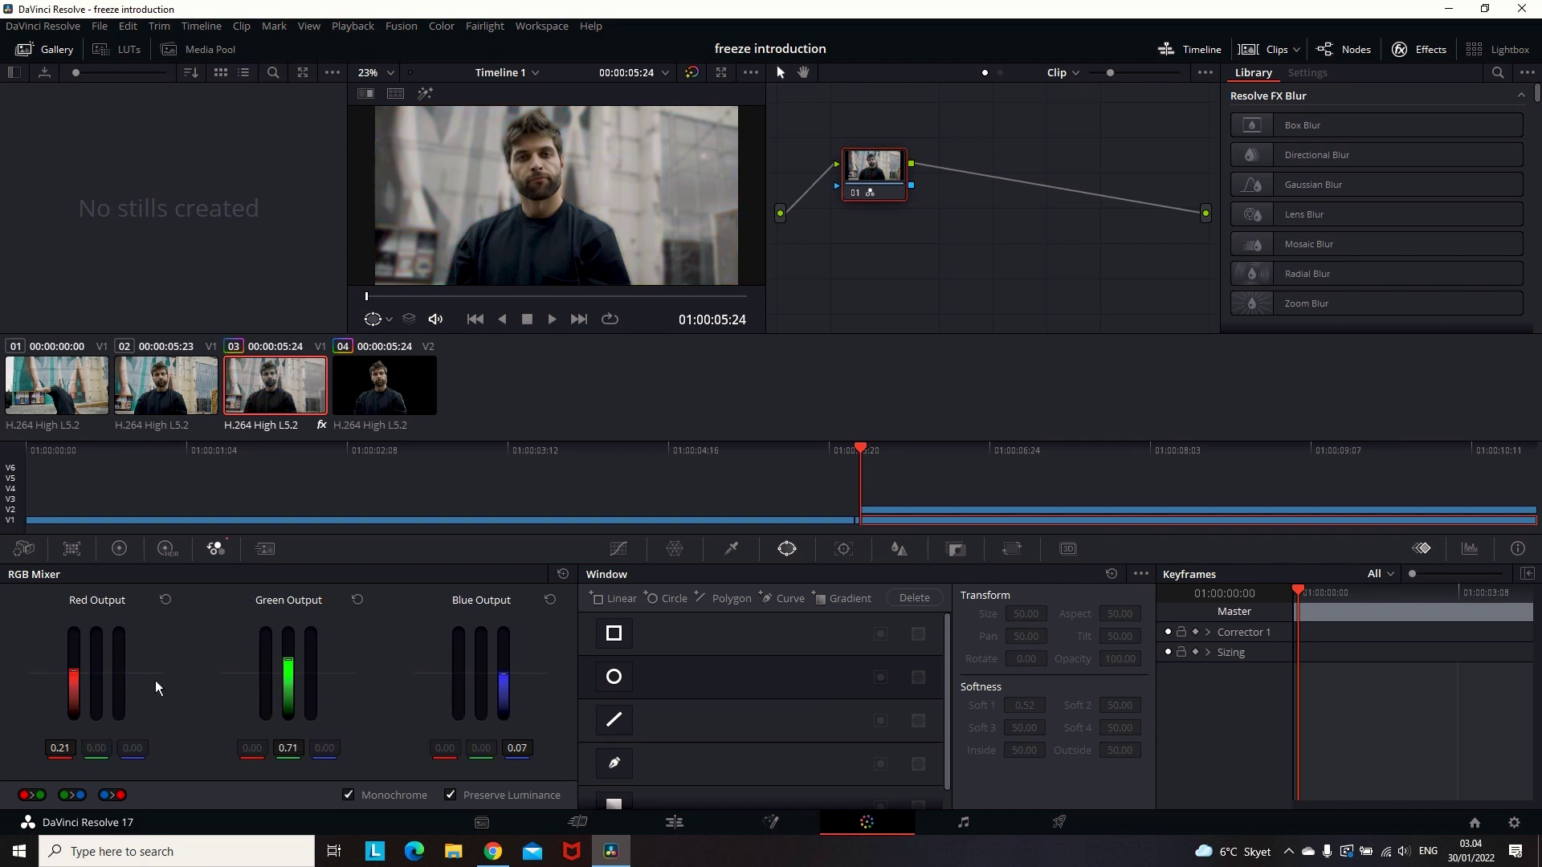
drag(288, 660, 288, 719)
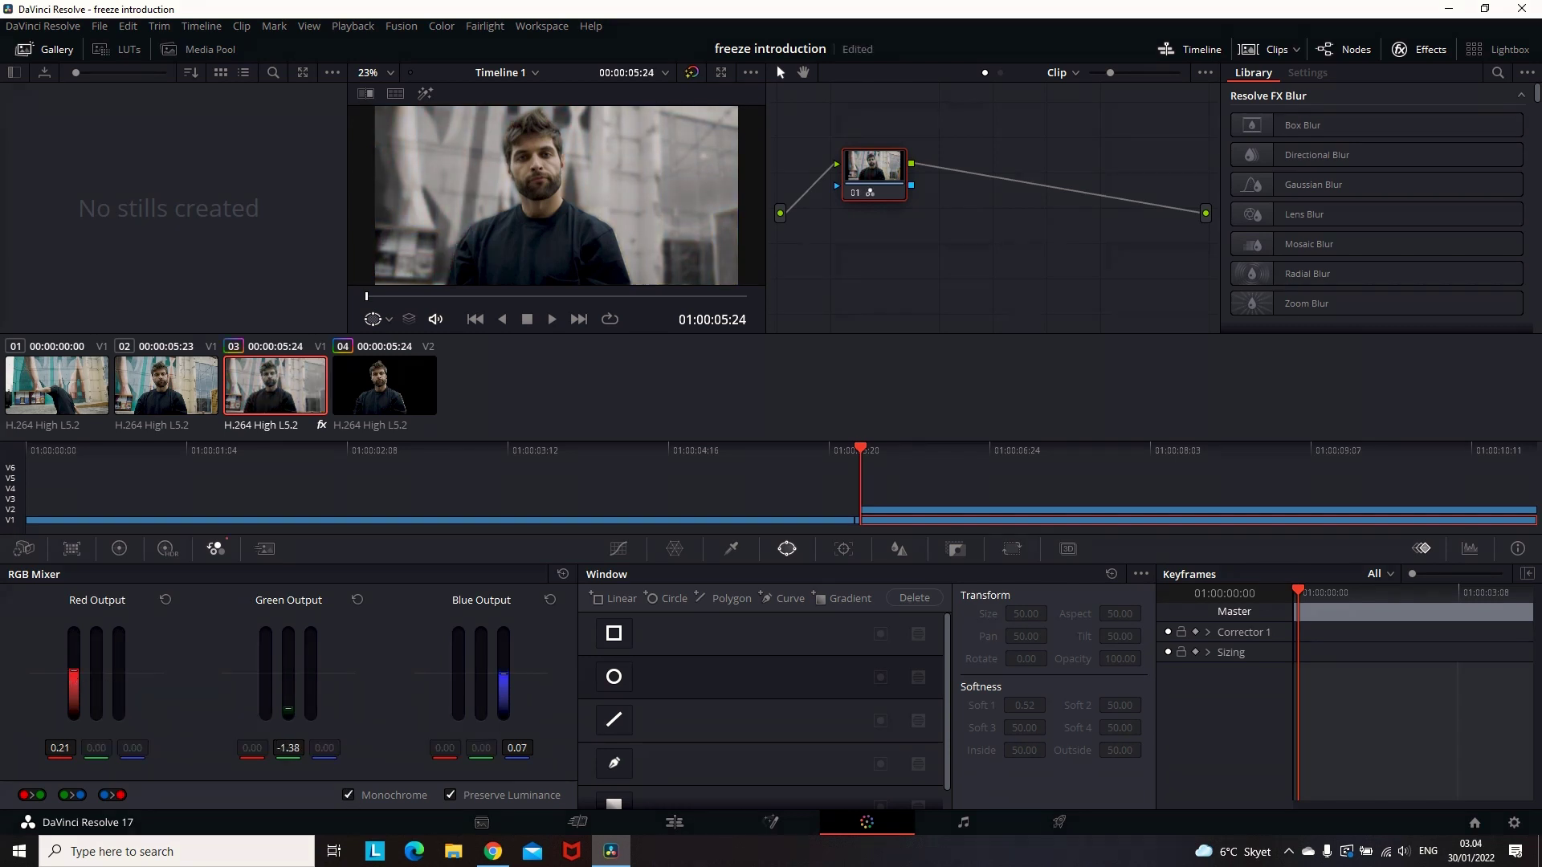
drag(73, 670, 73, 719)
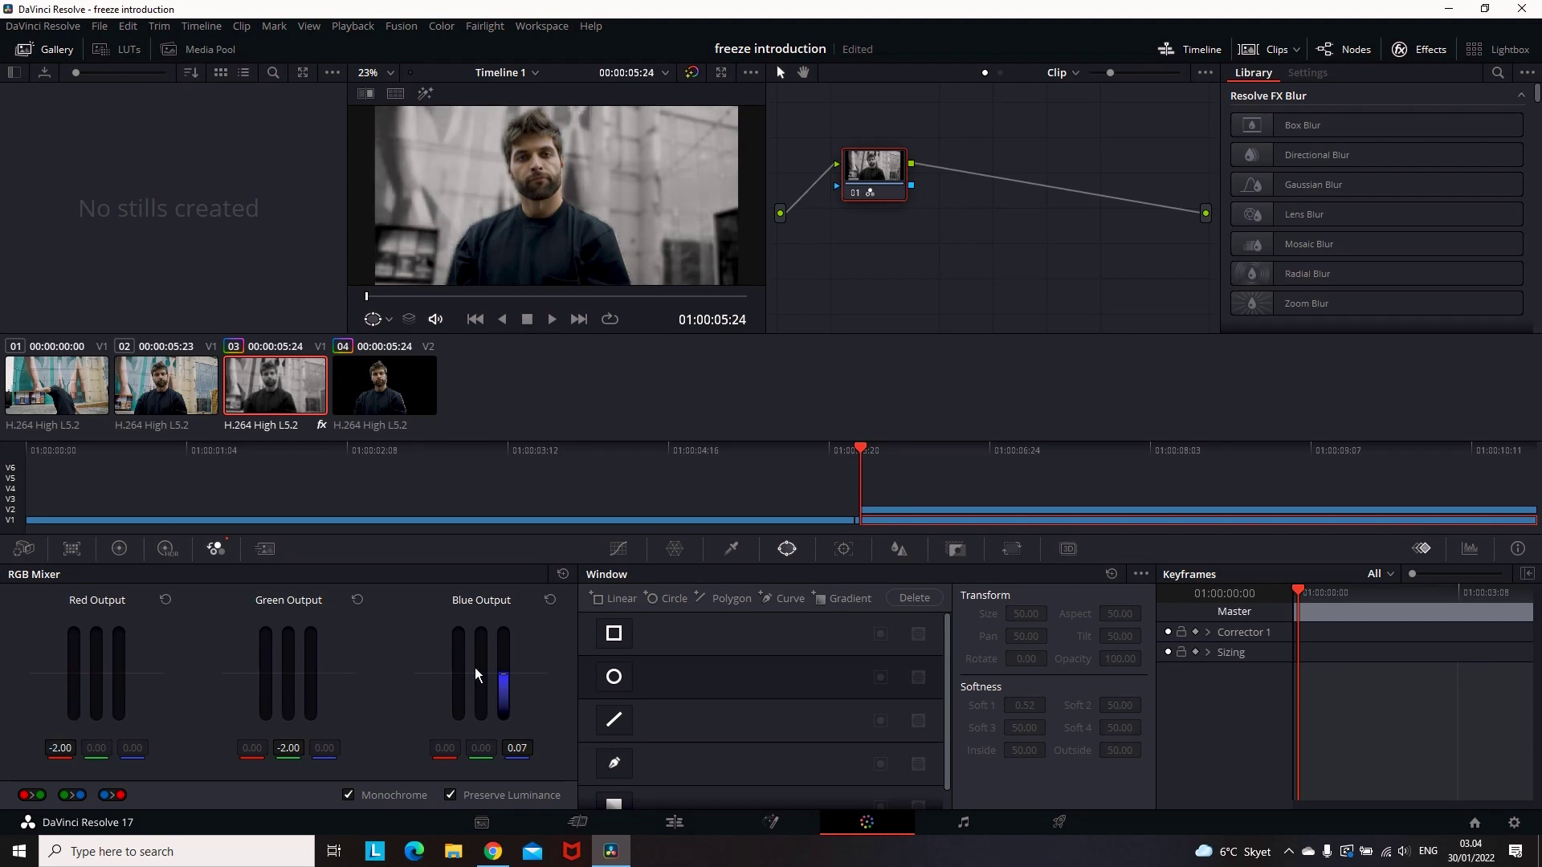
drag(503, 674, 503, 719)
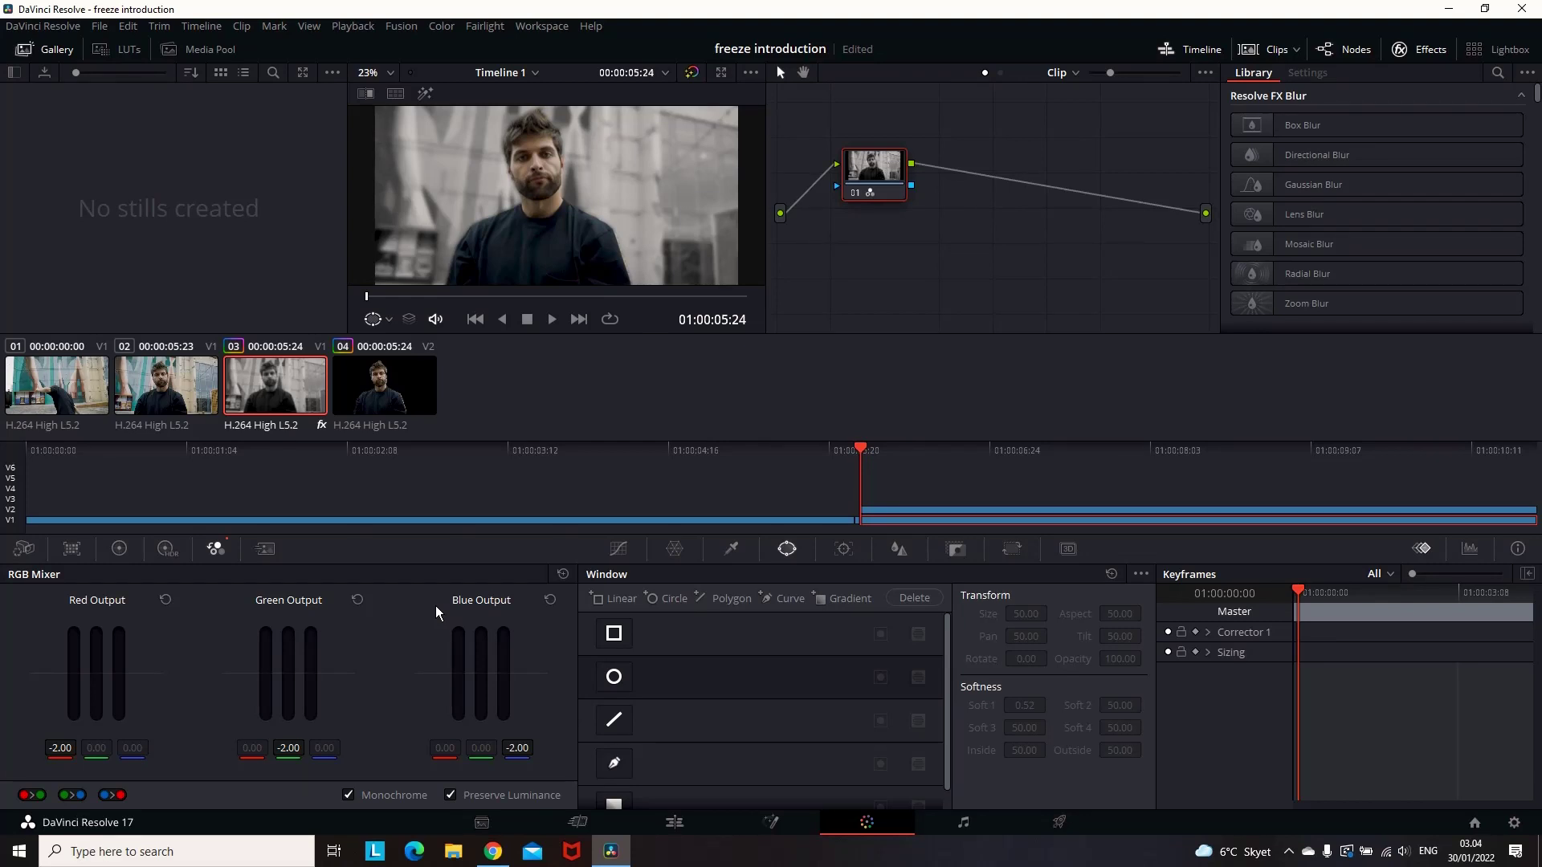
key(shift+4)
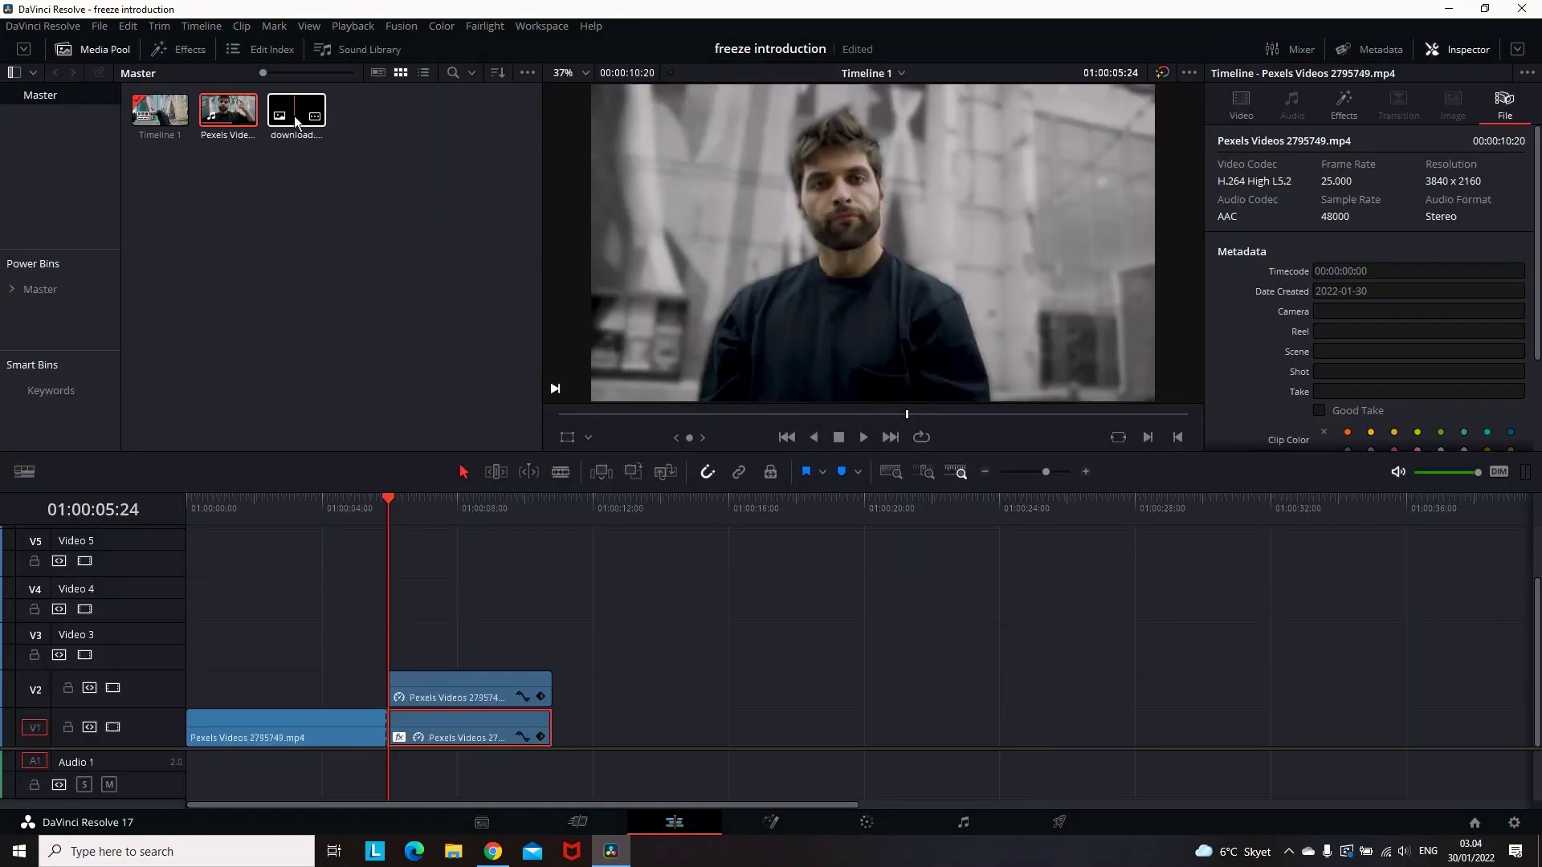
- Add download.png to the timeline, nudge the brush stroke, and save the project
mouse_move(295, 118)
mouse_down()
mouse_move(391, 615)
mouse_move(408, 607)
mouse_up()
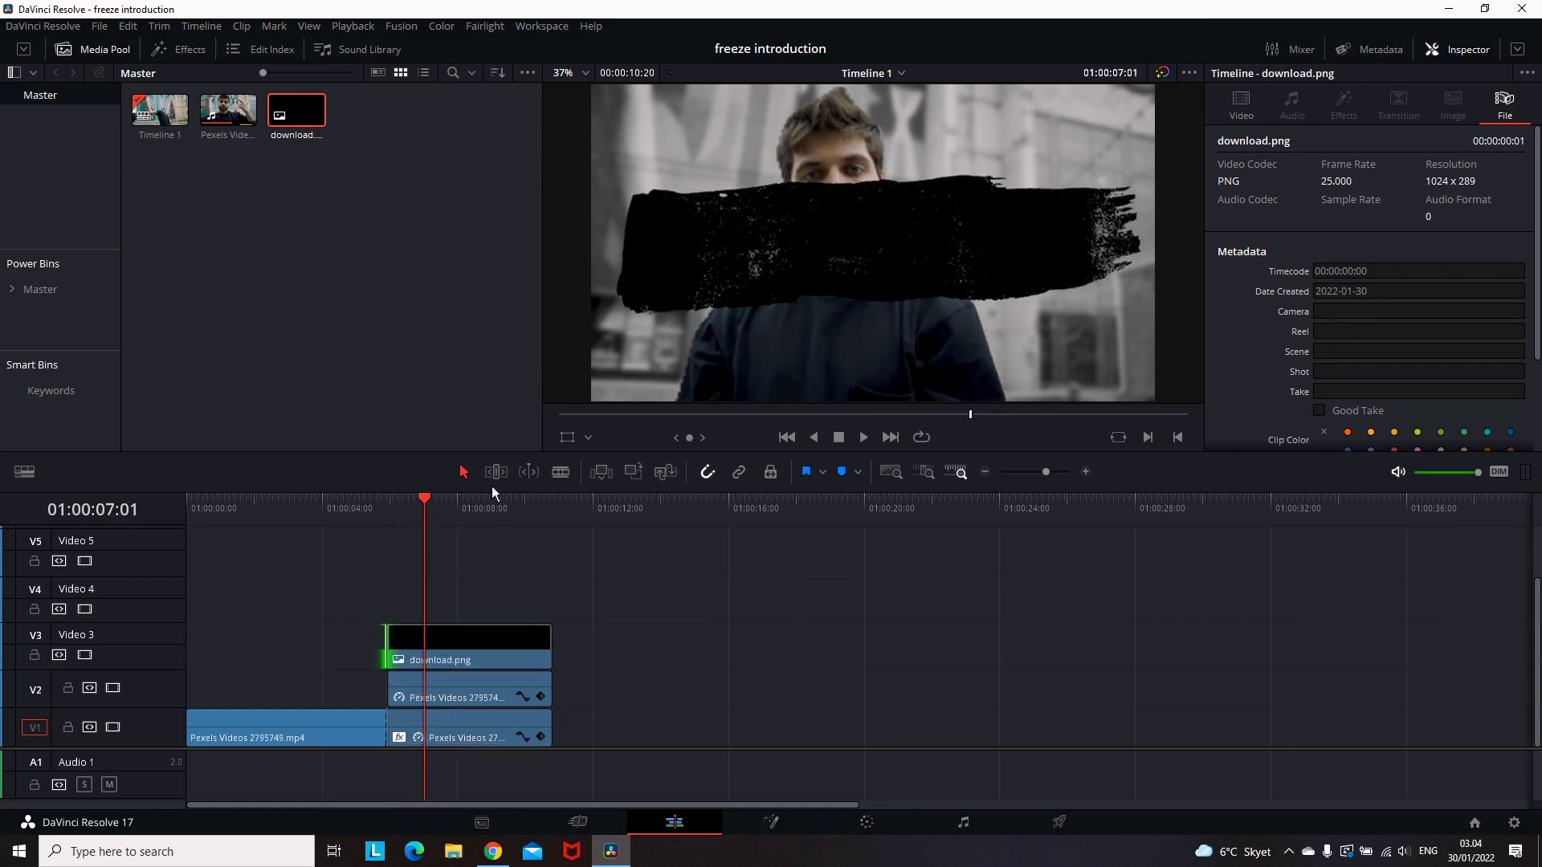
click(565, 437)
drag(919, 268, 930, 266)
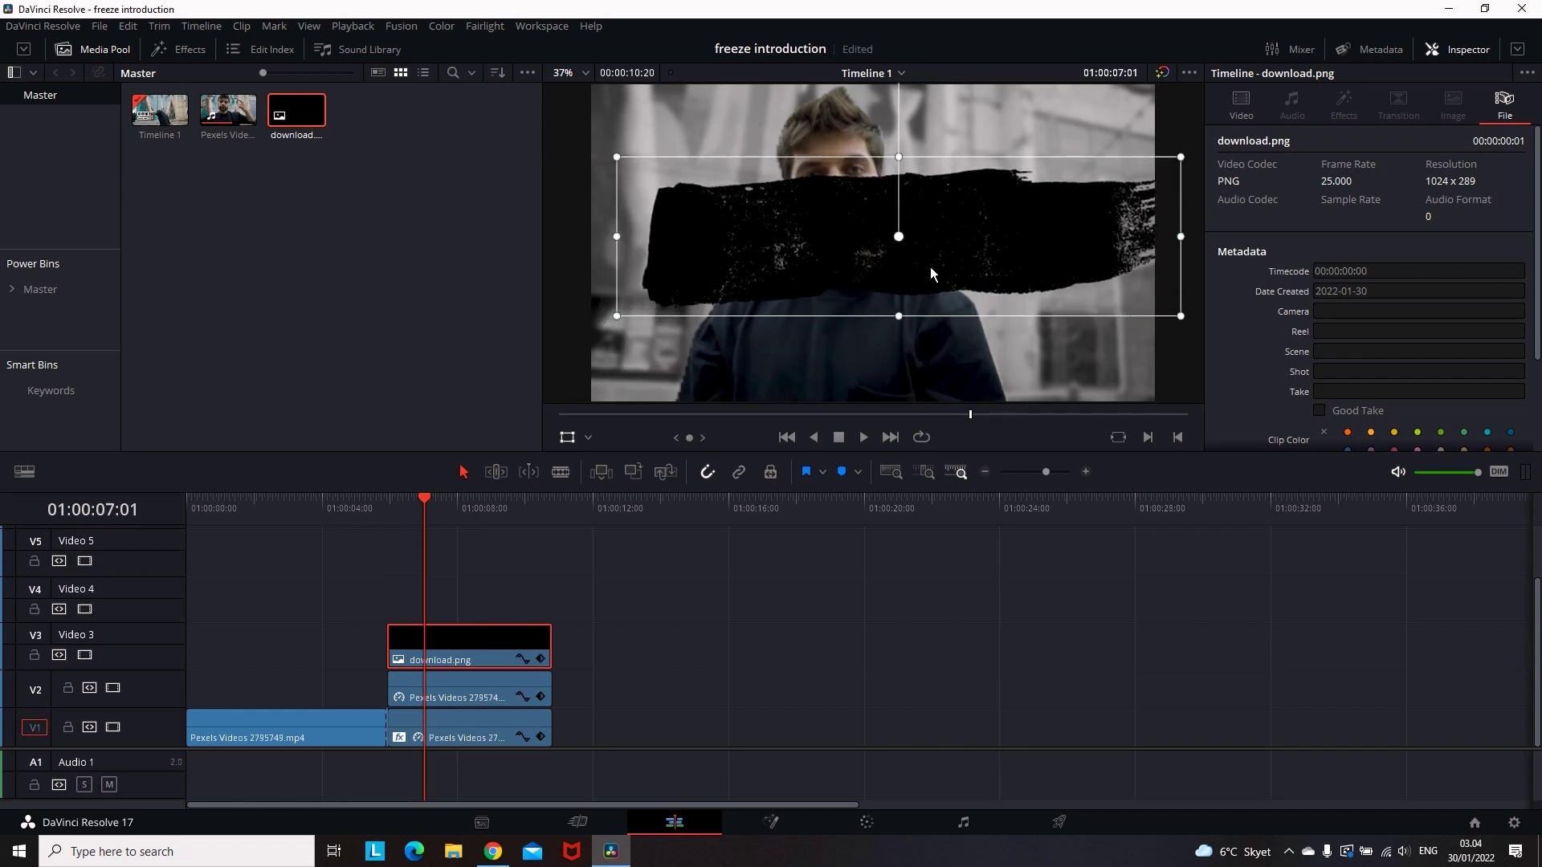
click(1241, 105)
key(ctrl+s)
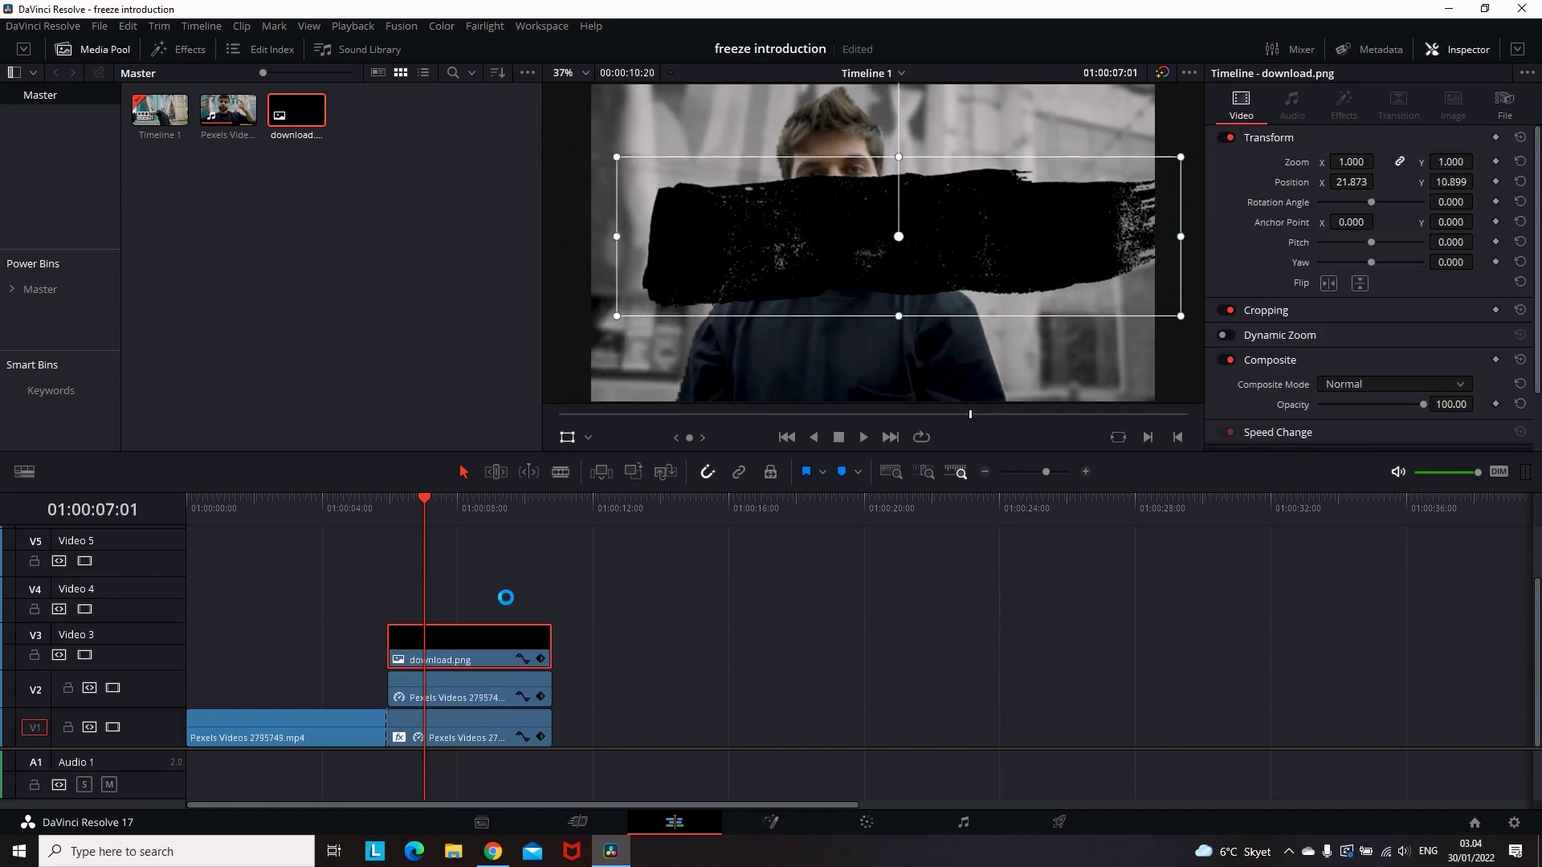
- Move the freeze clip to Video 3 and align the brush clip beneath it
click(589, 606)
mouse_move(469, 645)
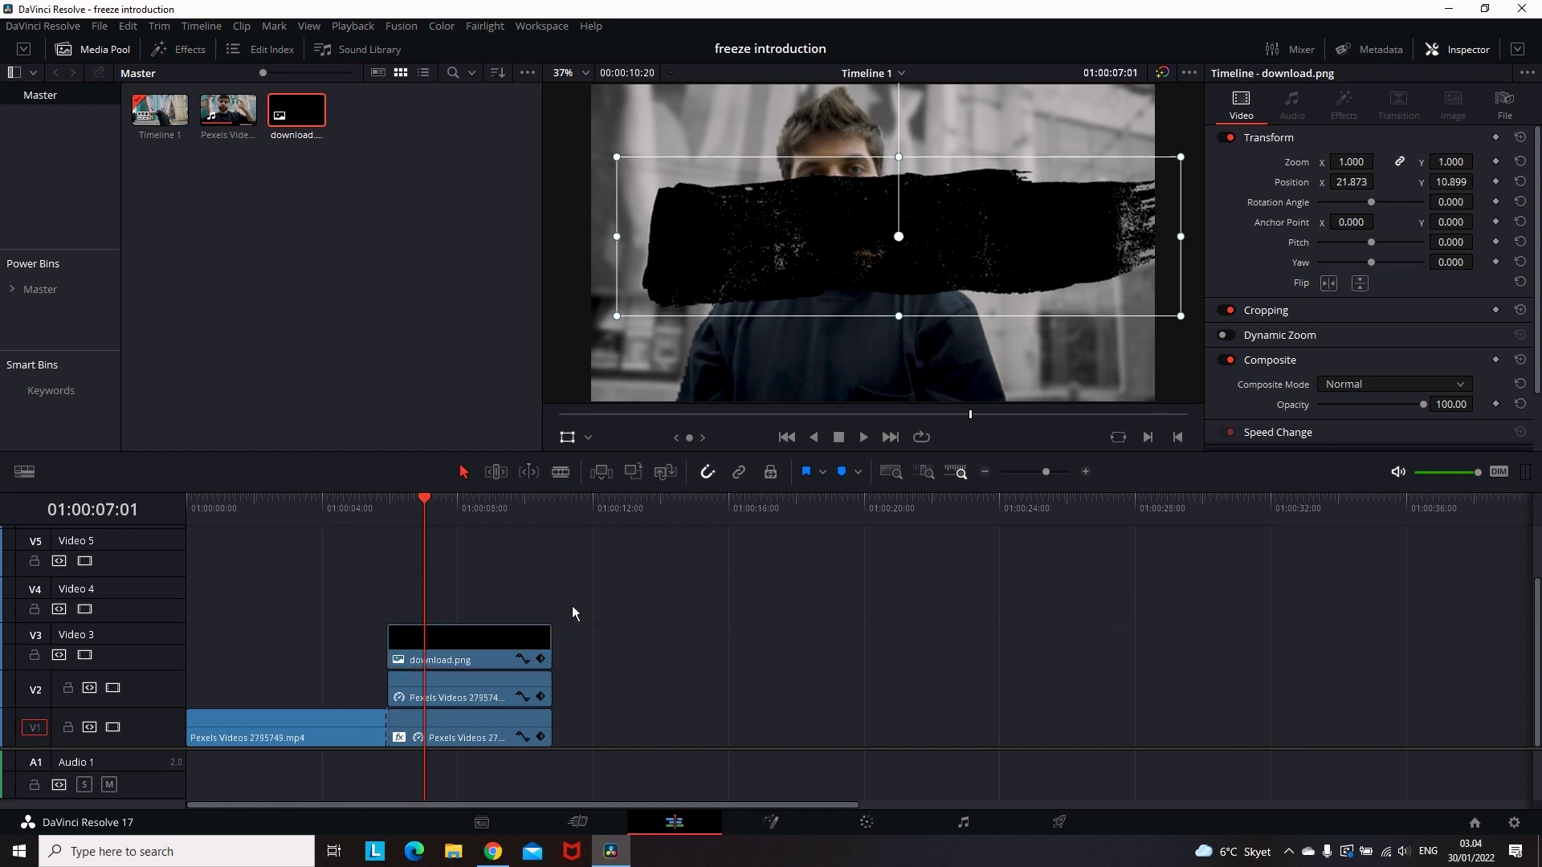
mouse_move(497, 649)
mouse_down()
mouse_move(468, 584)
mouse_move(363, 595)
mouse_up()
drag(461, 678, 461, 640)
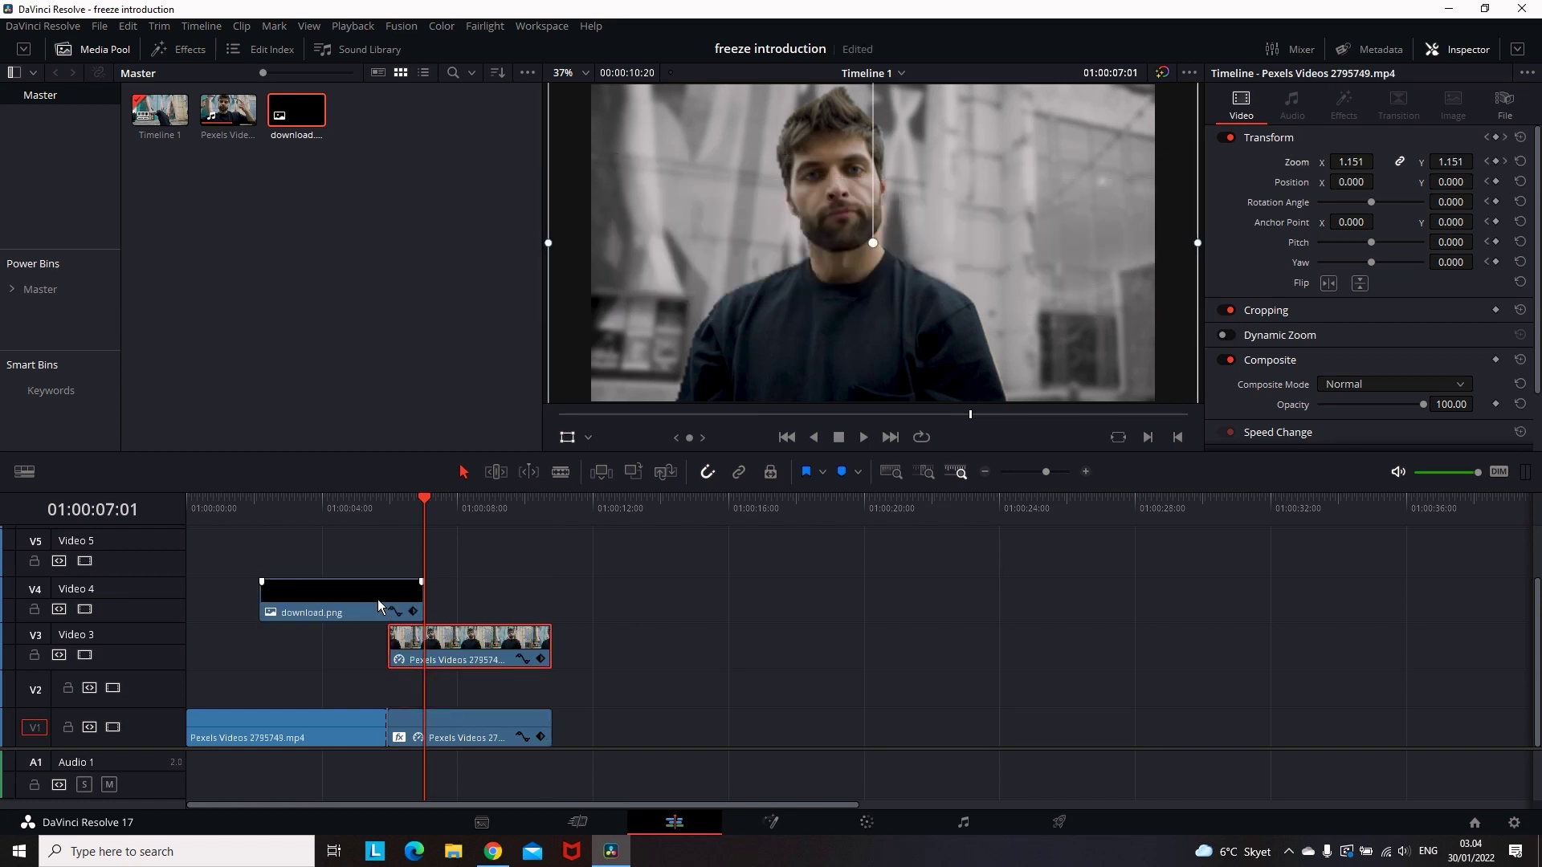
drag(379, 605, 568, 613)
drag(524, 684, 508, 680)
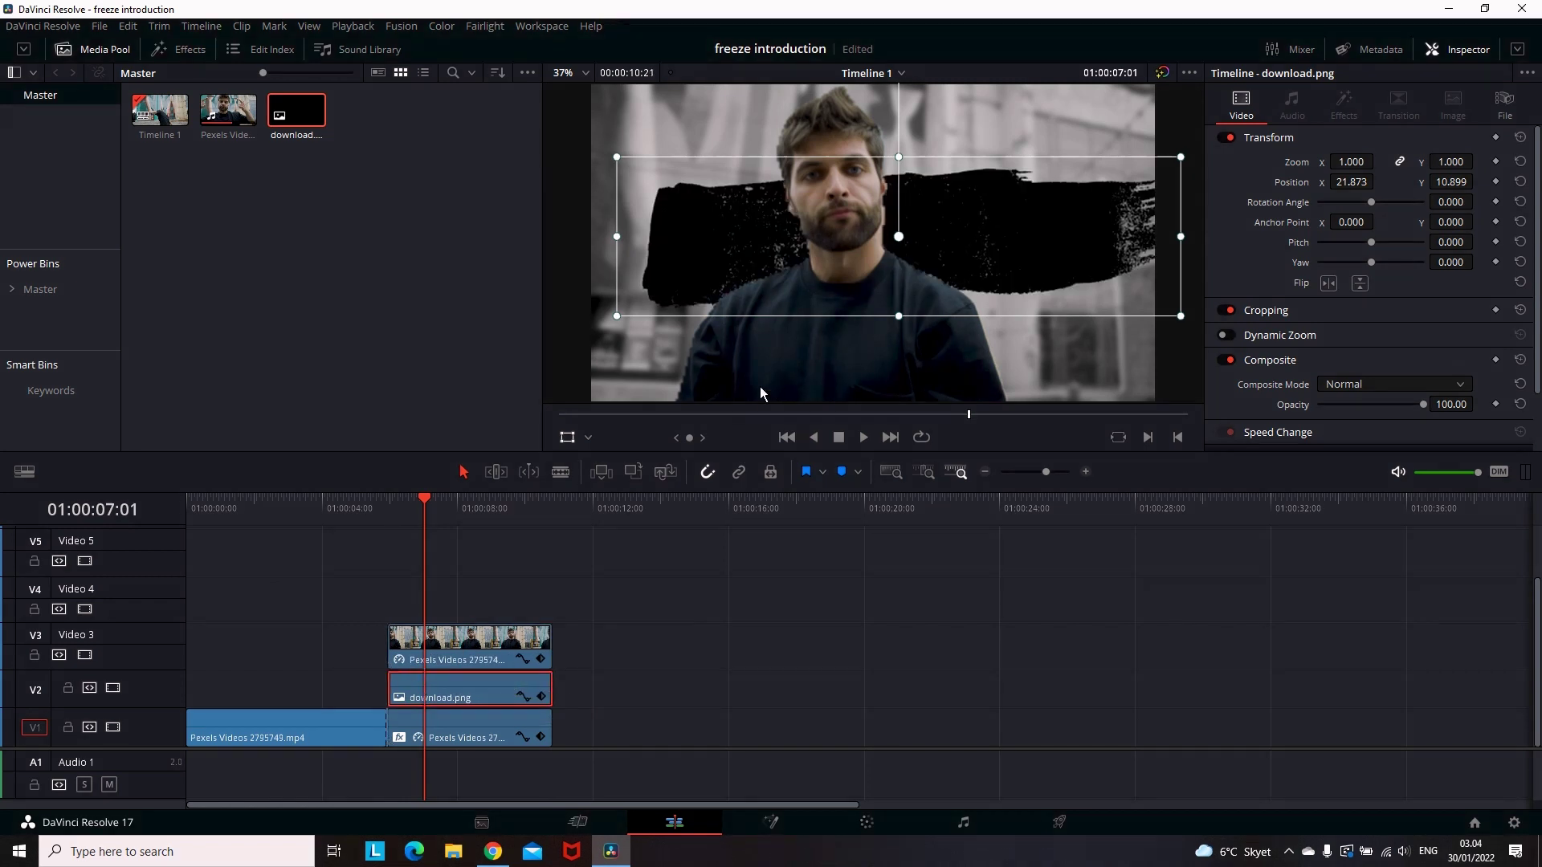
- Stretch the brush stroke into a wide, thin bar set slightly lower
drag(616, 238, 528, 238)
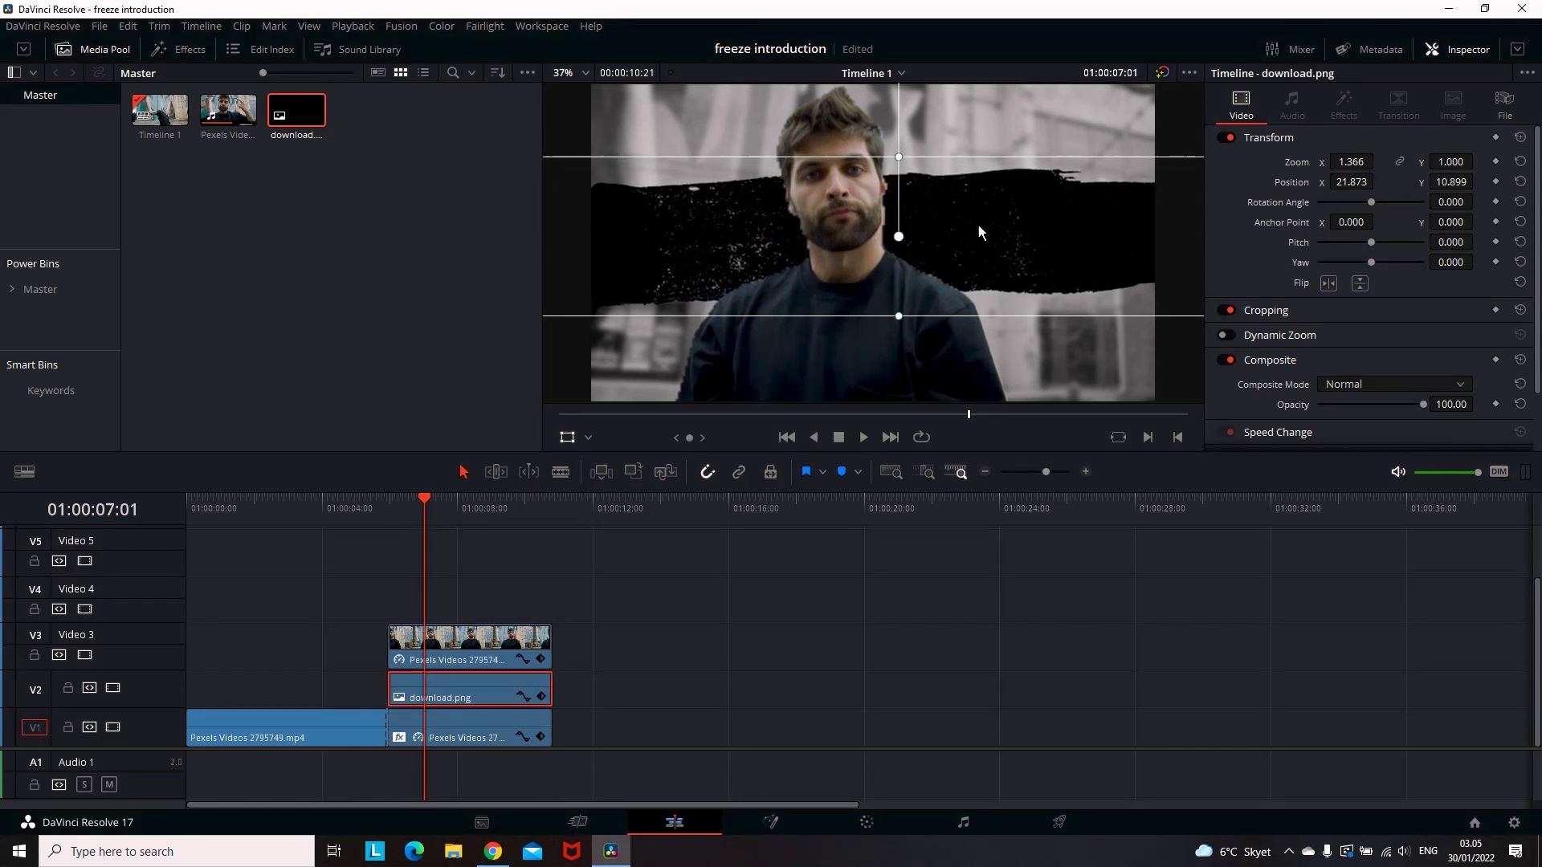
drag(1469, 171, 1445, 172)
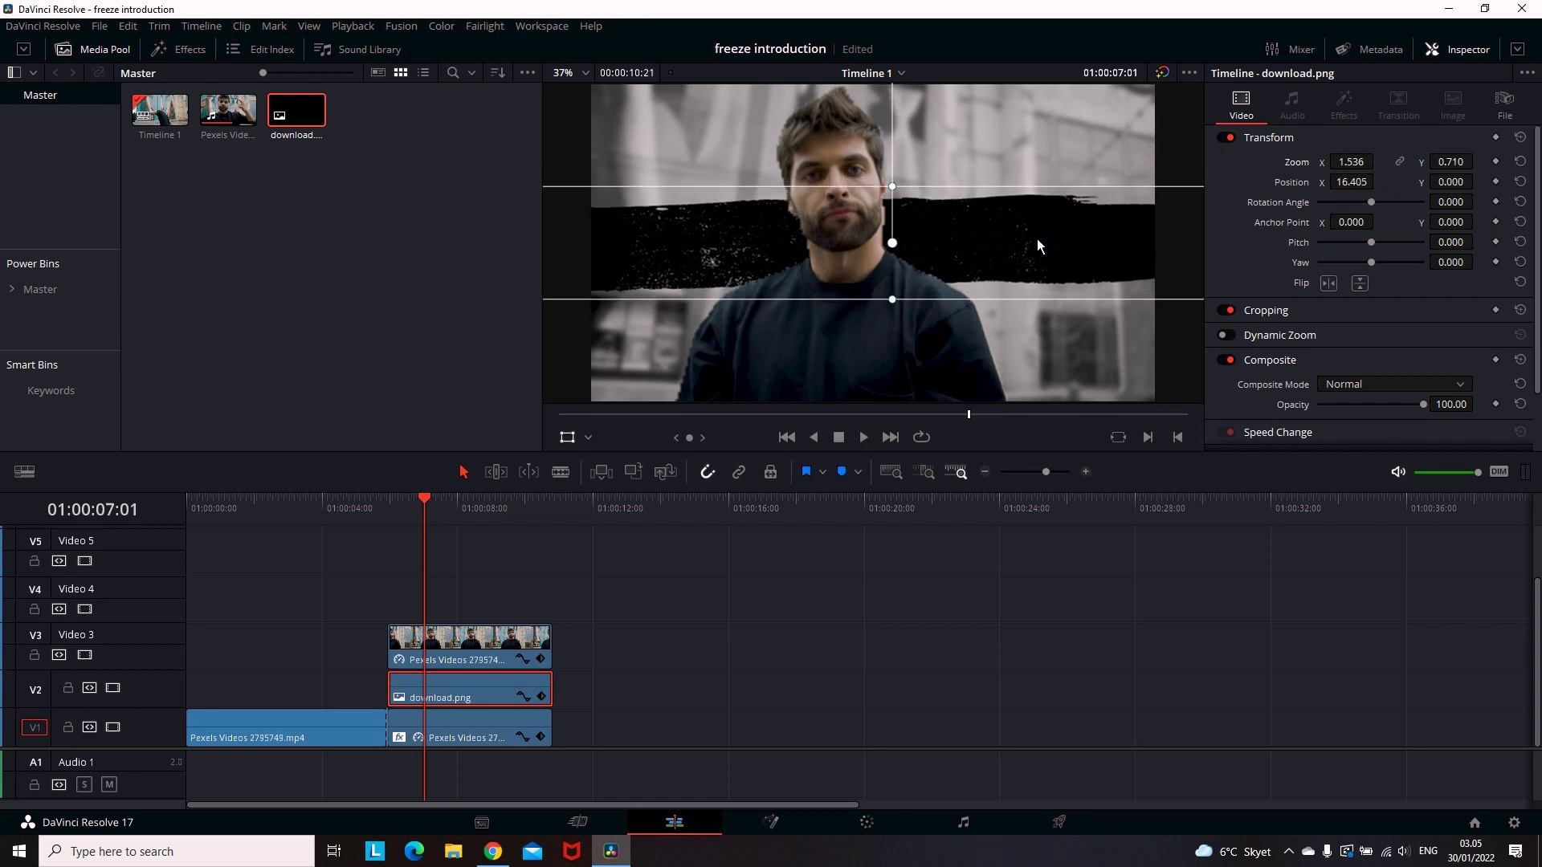
drag(1041, 231, 1038, 241)
- Fade the brush stroke to low opacity at the freeze clip's start, then step to 01:00:06:18
click(385, 522)
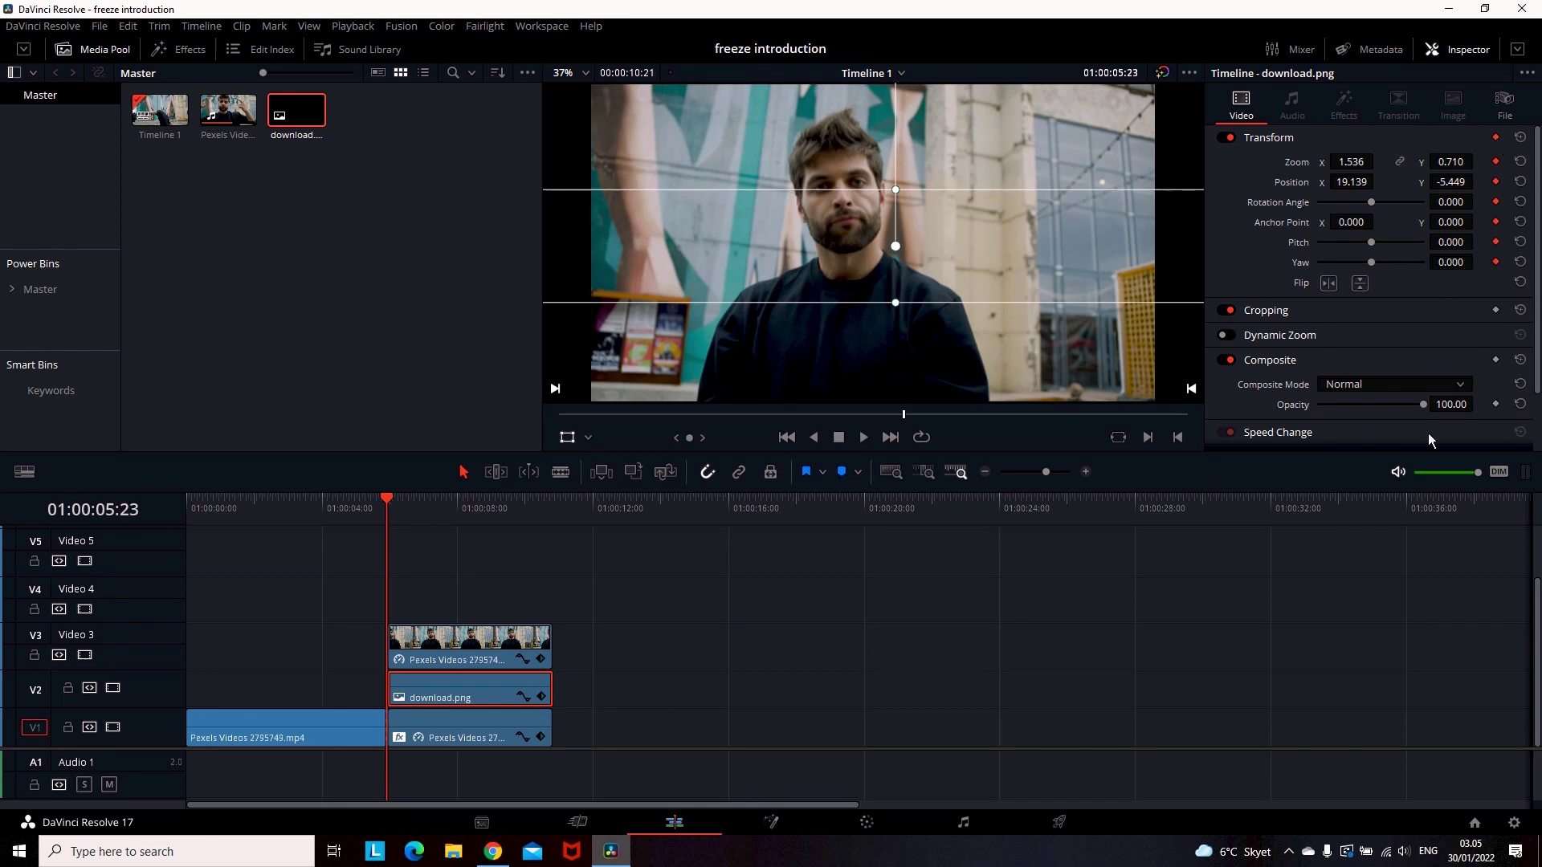
drag(1423, 407, 1326, 407)
key(Right)
key(Right)
key(Right)
key(Right)
key(Right)
key(Right)
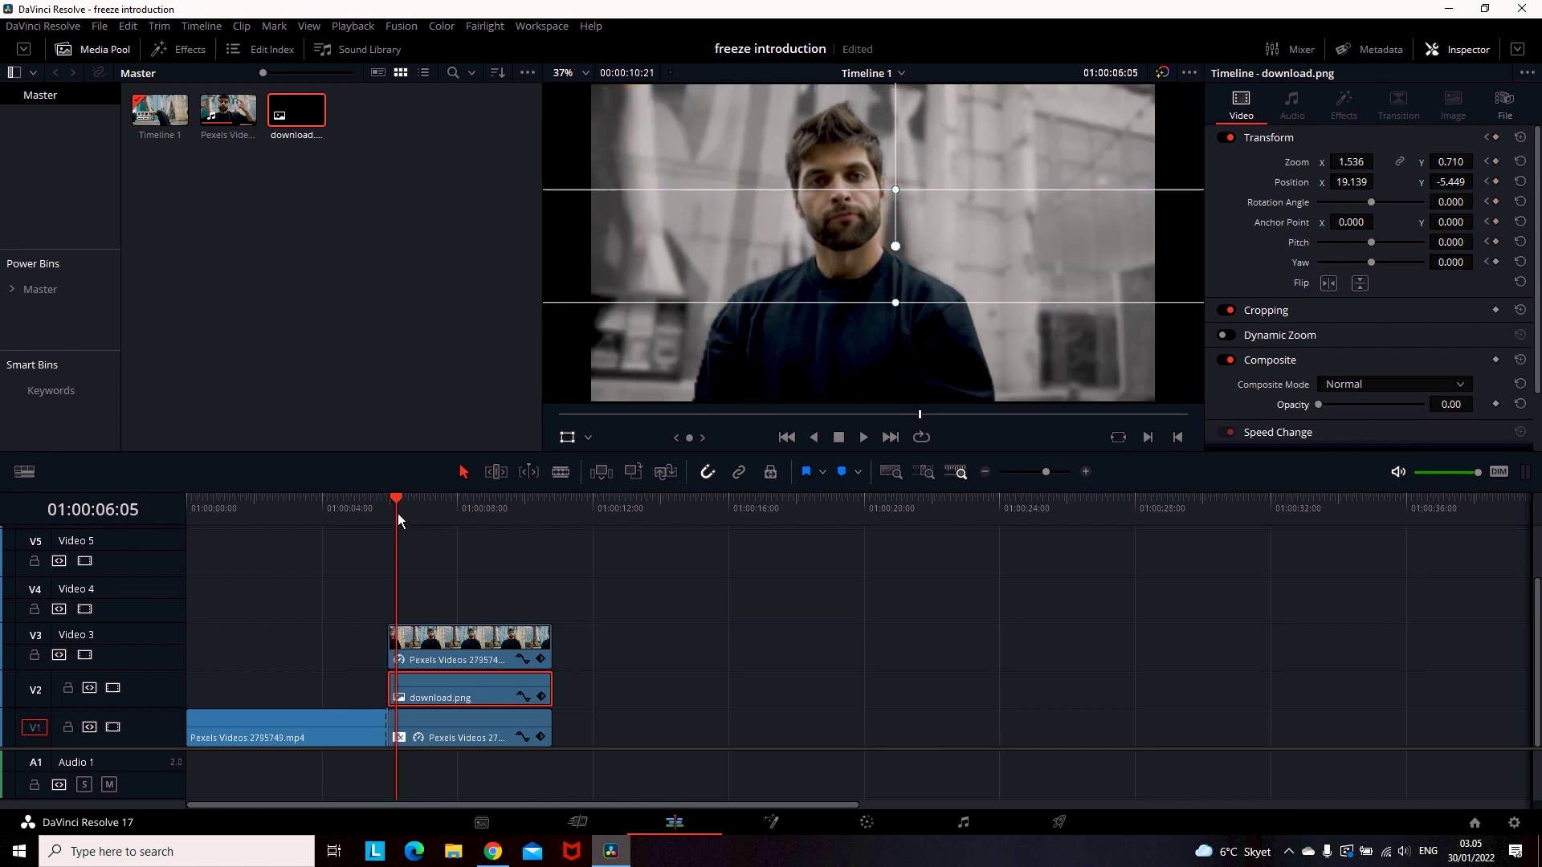
key(Right)
key(Right)
key(Right)
key(Right)
key(Right)
key(Right)
key(Right)
key(Right)
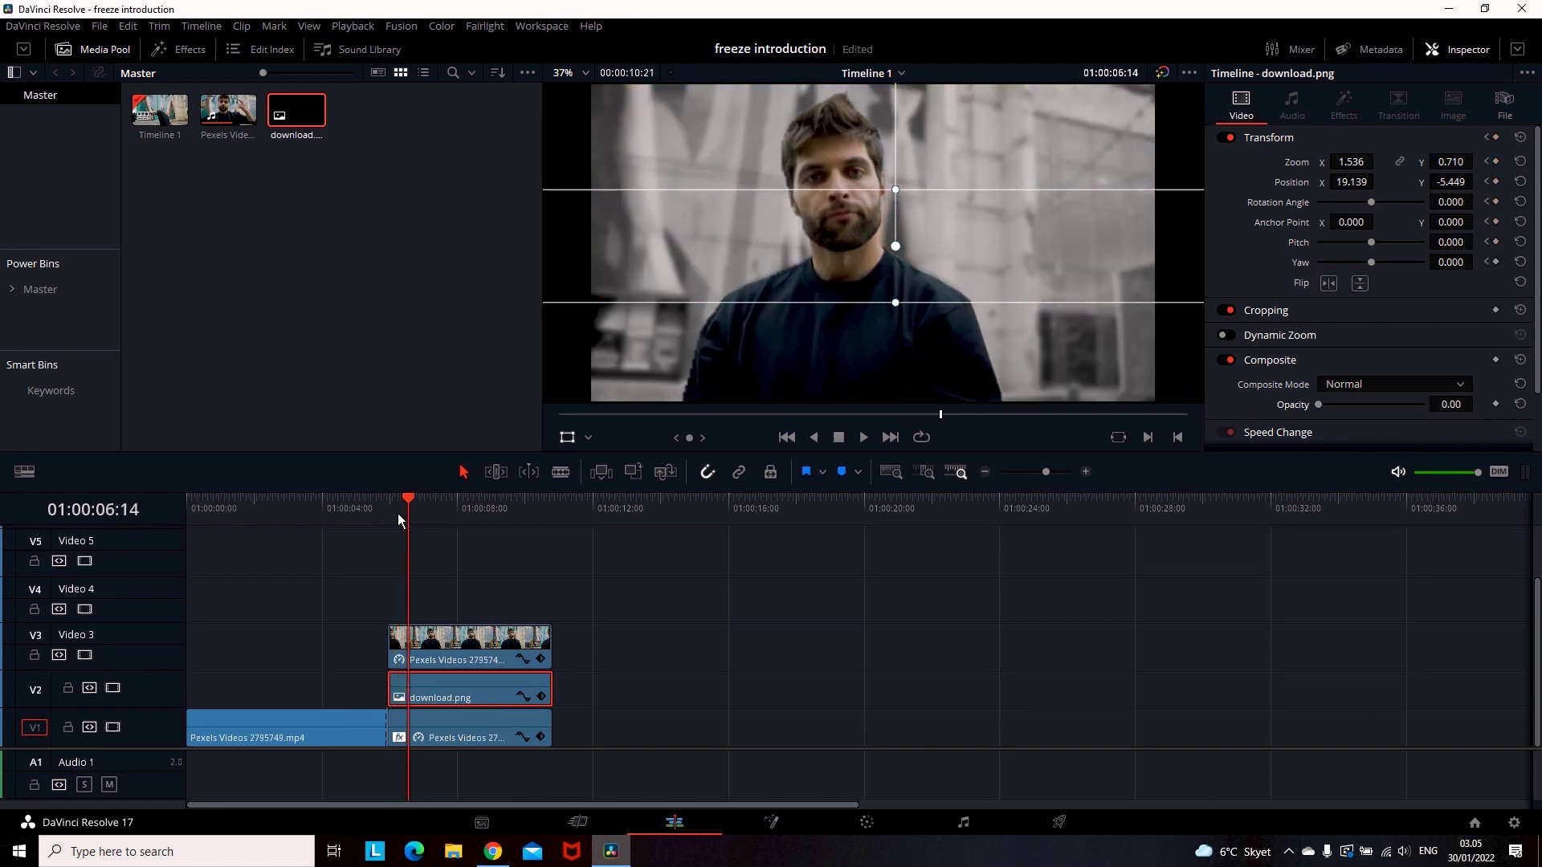
key(Right)
key(Right)
key(Right)
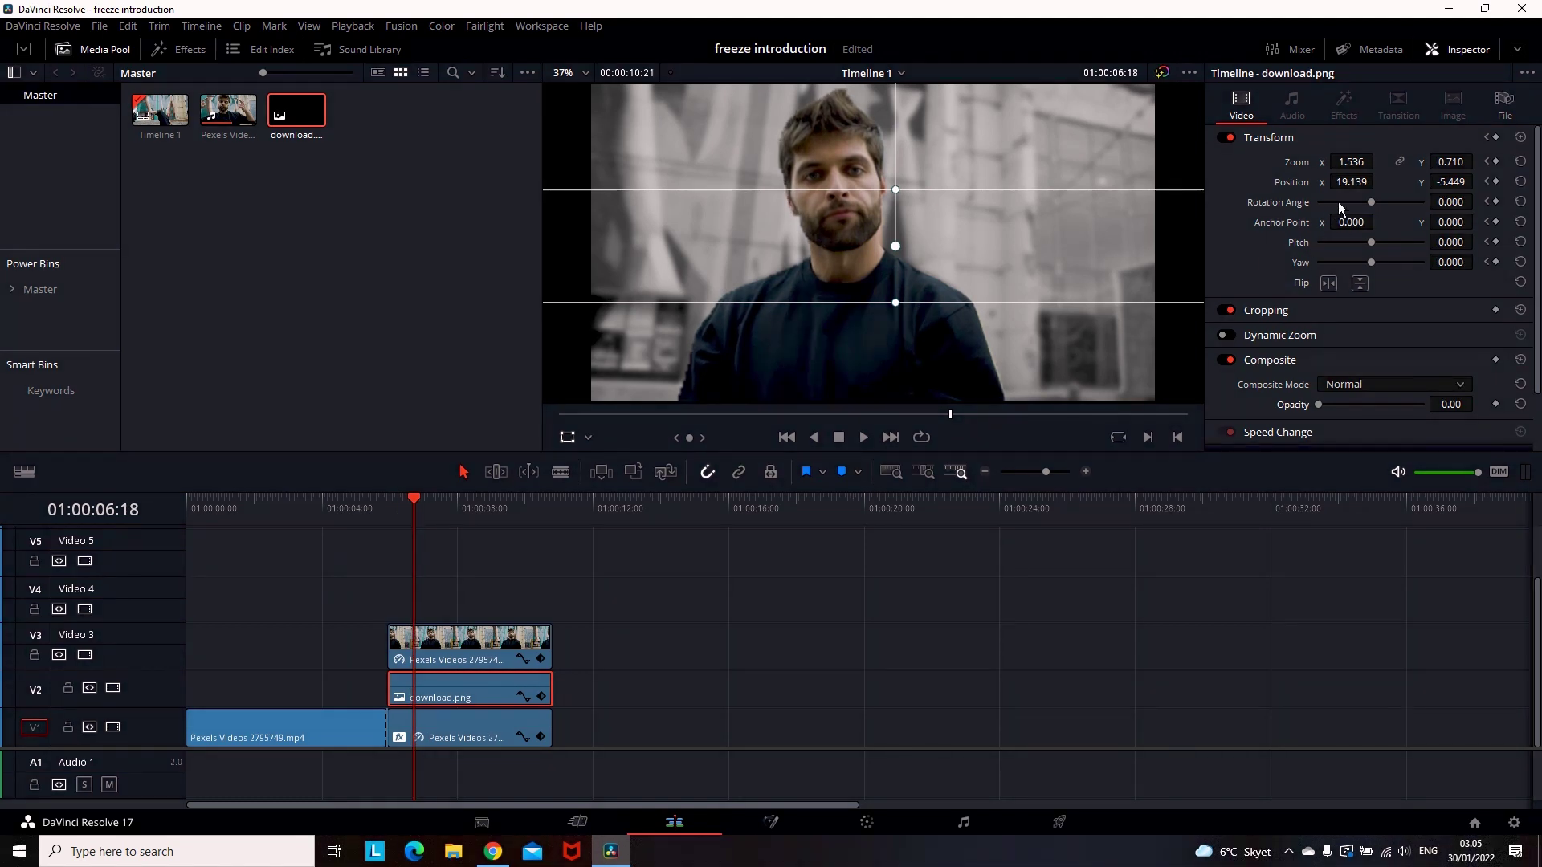
- At 01:00:06:18 set Opacity 100, rotation about -356, larger Zoom, and preview
drag(1318, 403, 1477, 400)
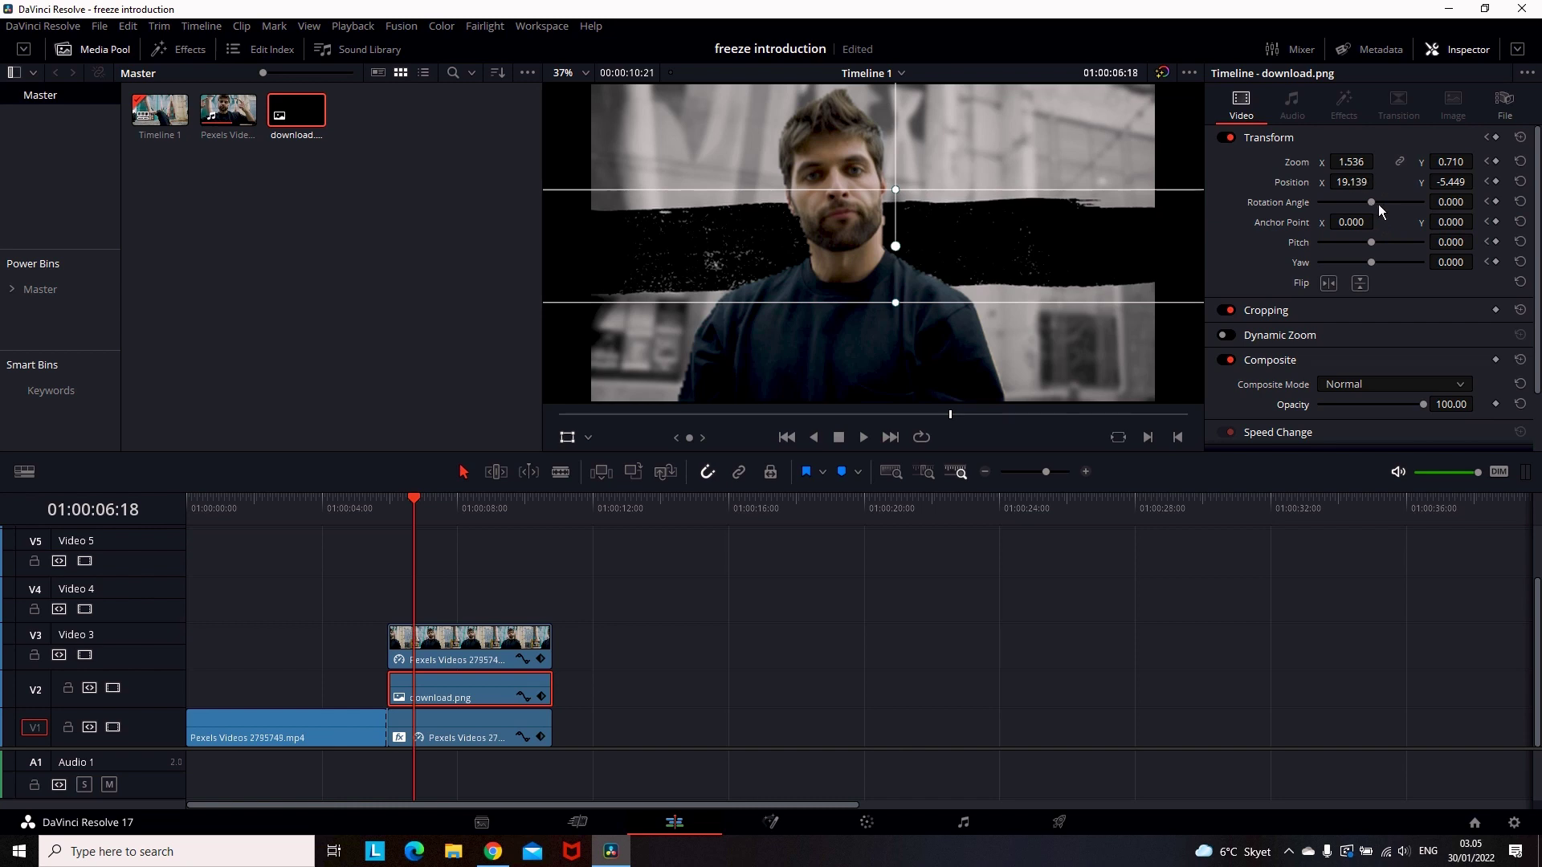
drag(1442, 200, 1478, 201)
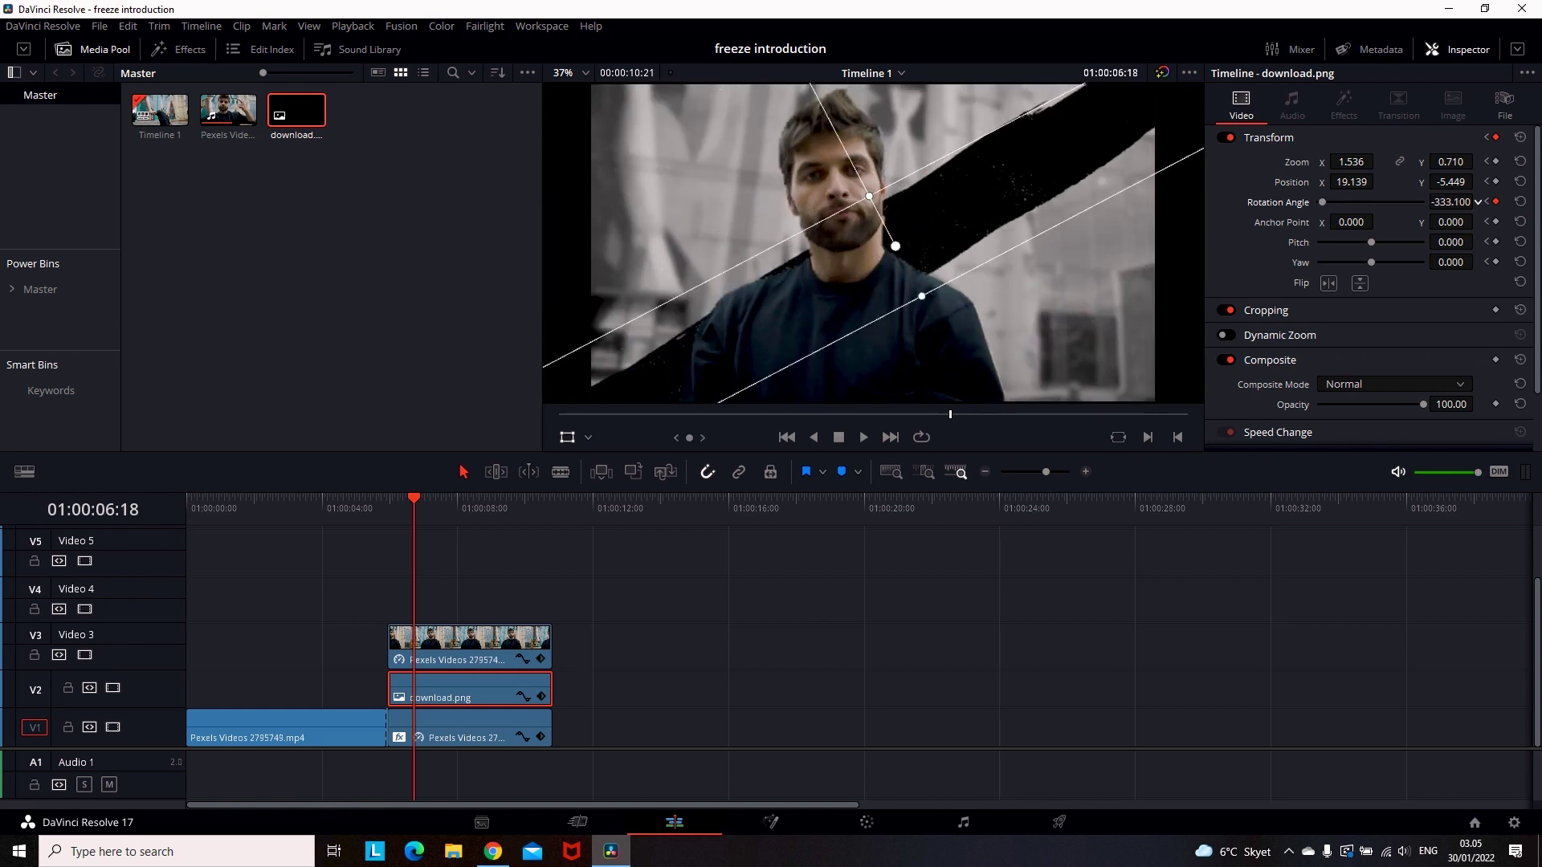
drag(1477, 202, 1478, 201)
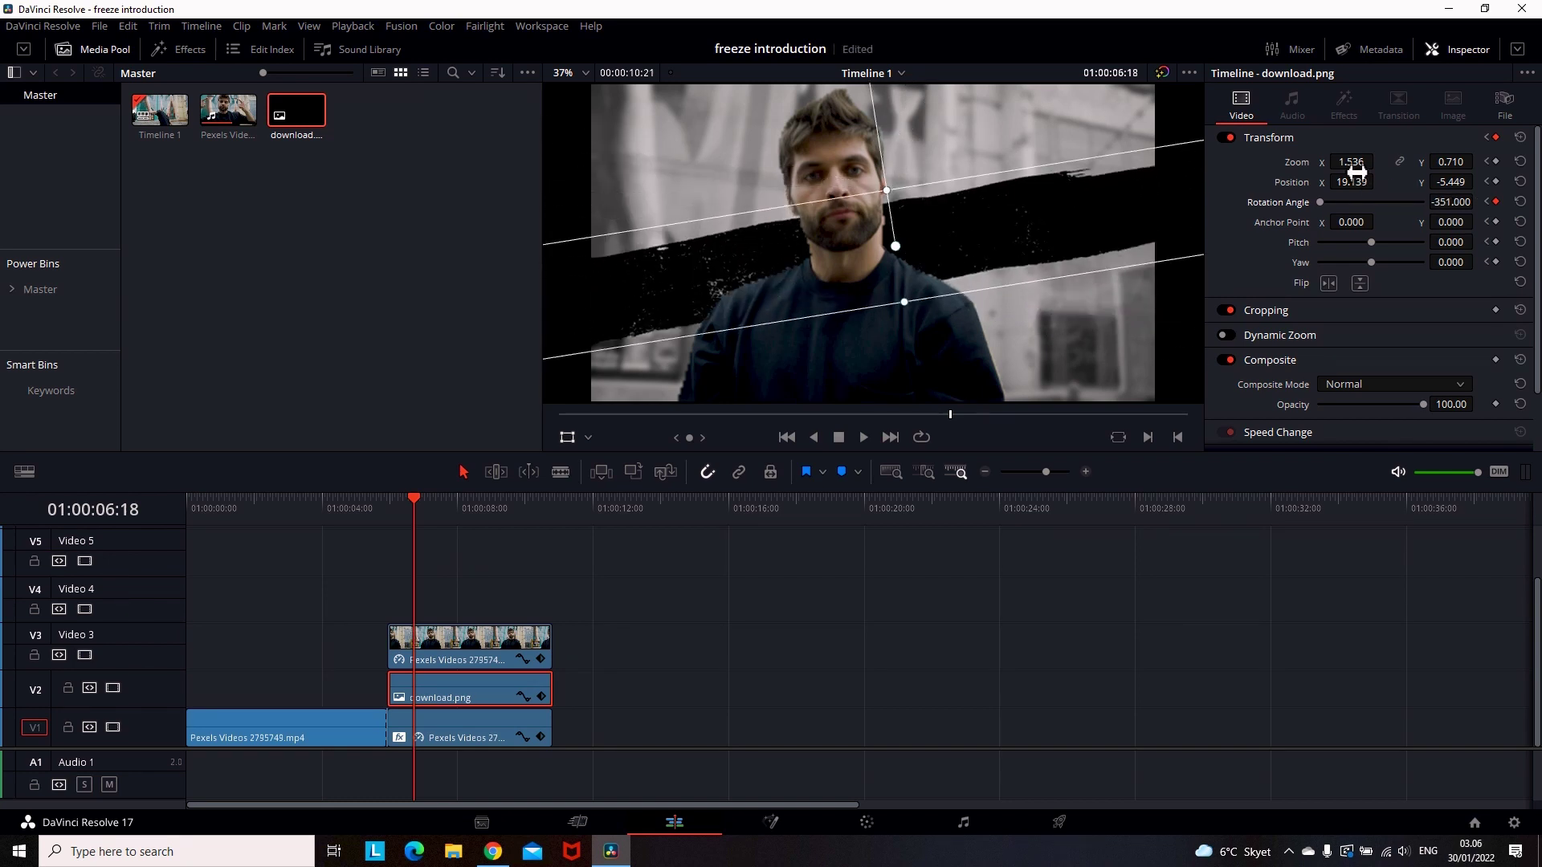
drag(1356, 172, 1390, 172)
drag(1478, 202, 1478, 202)
click(863, 437)
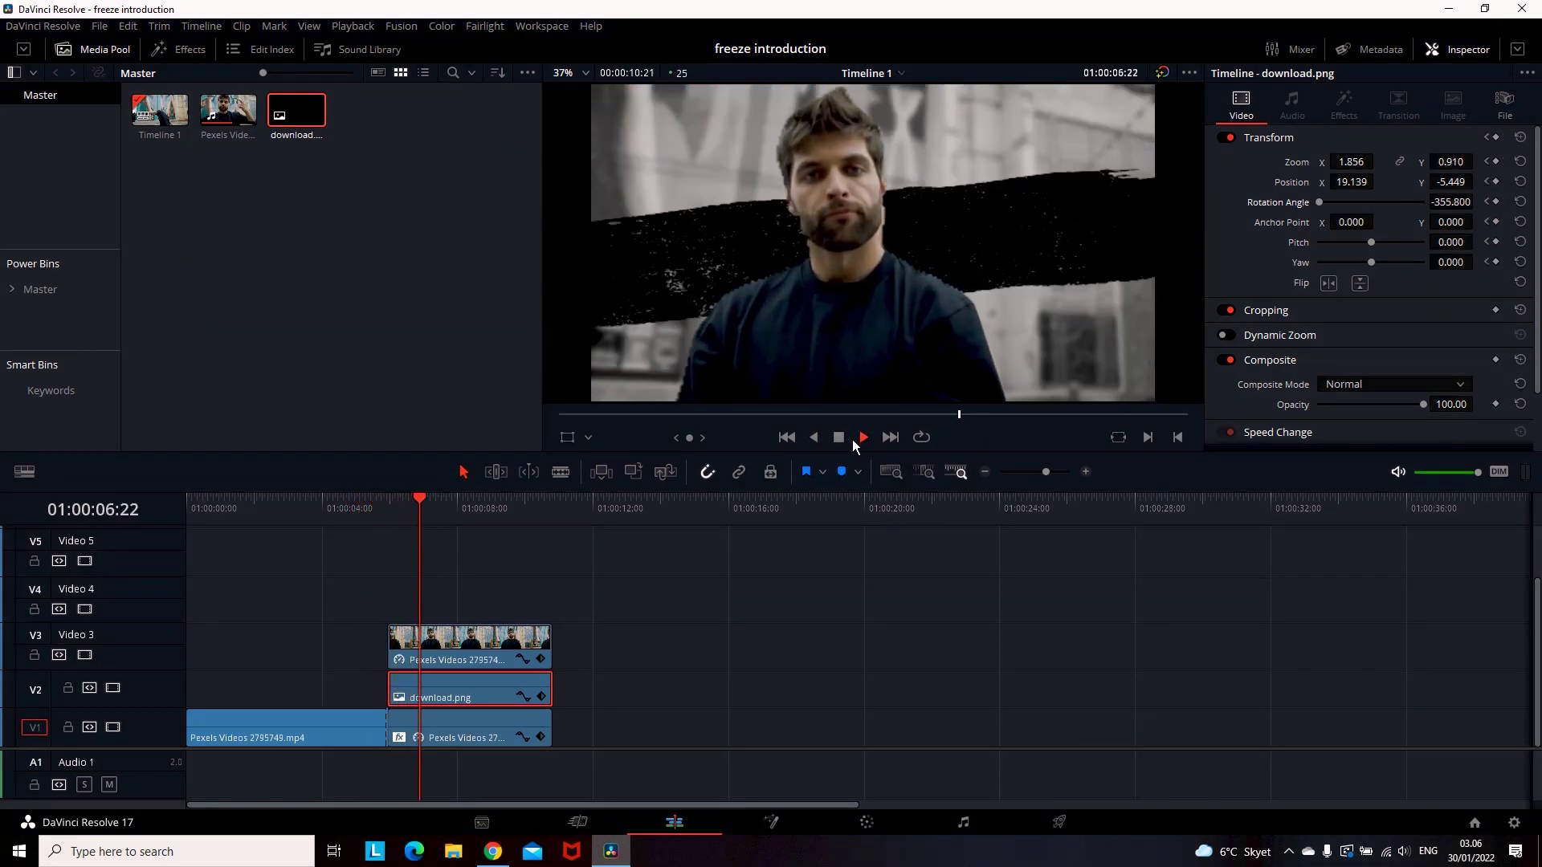
click(839, 438)
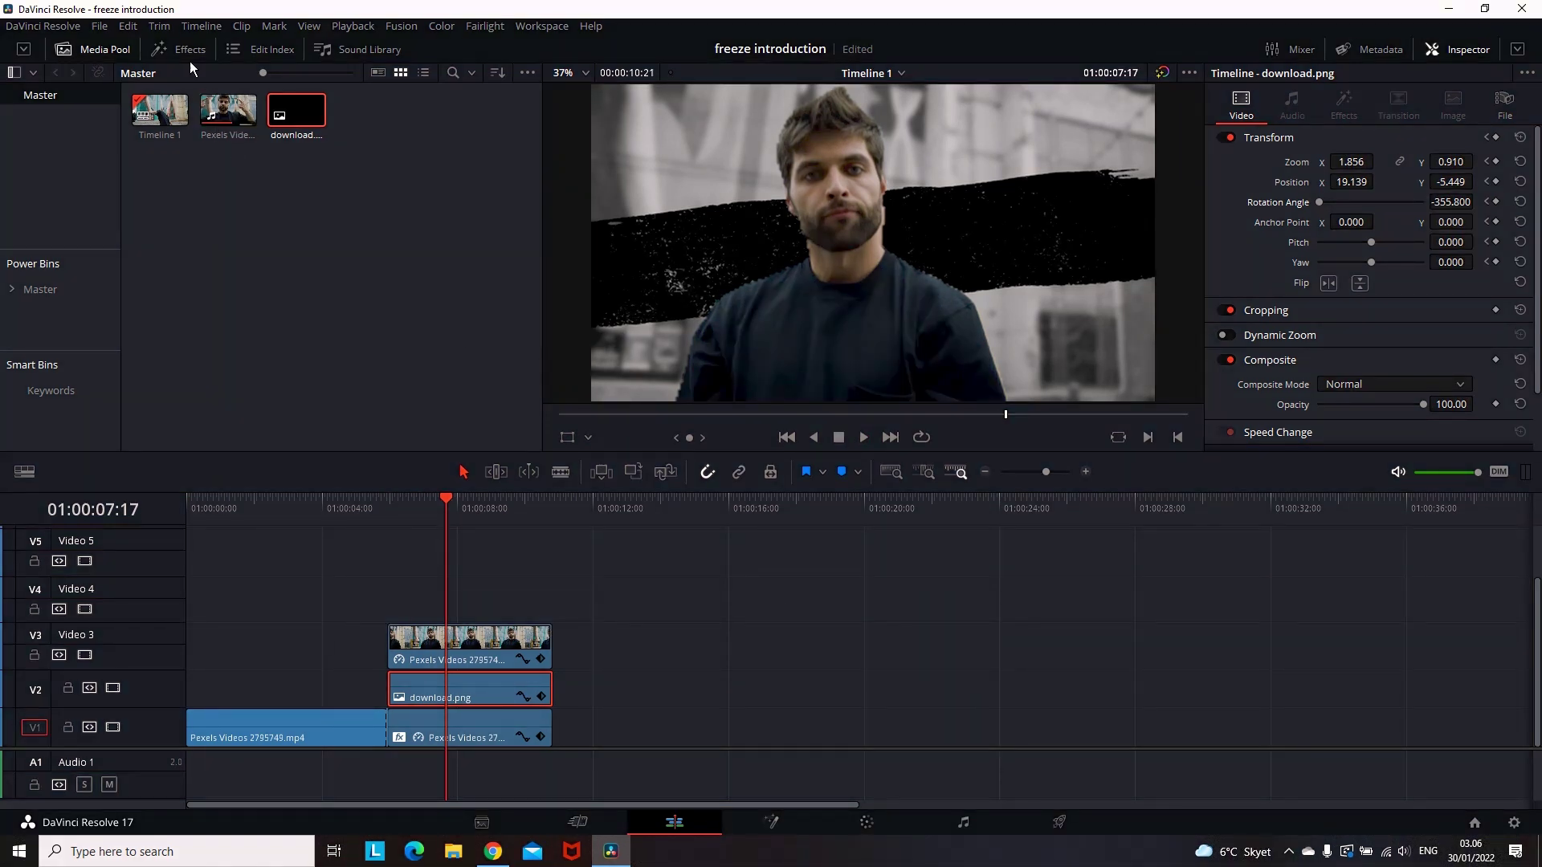
- Place a Text title above the clips reading 'JACKSON', set in MV Boli at a much larger size
click(181, 48)
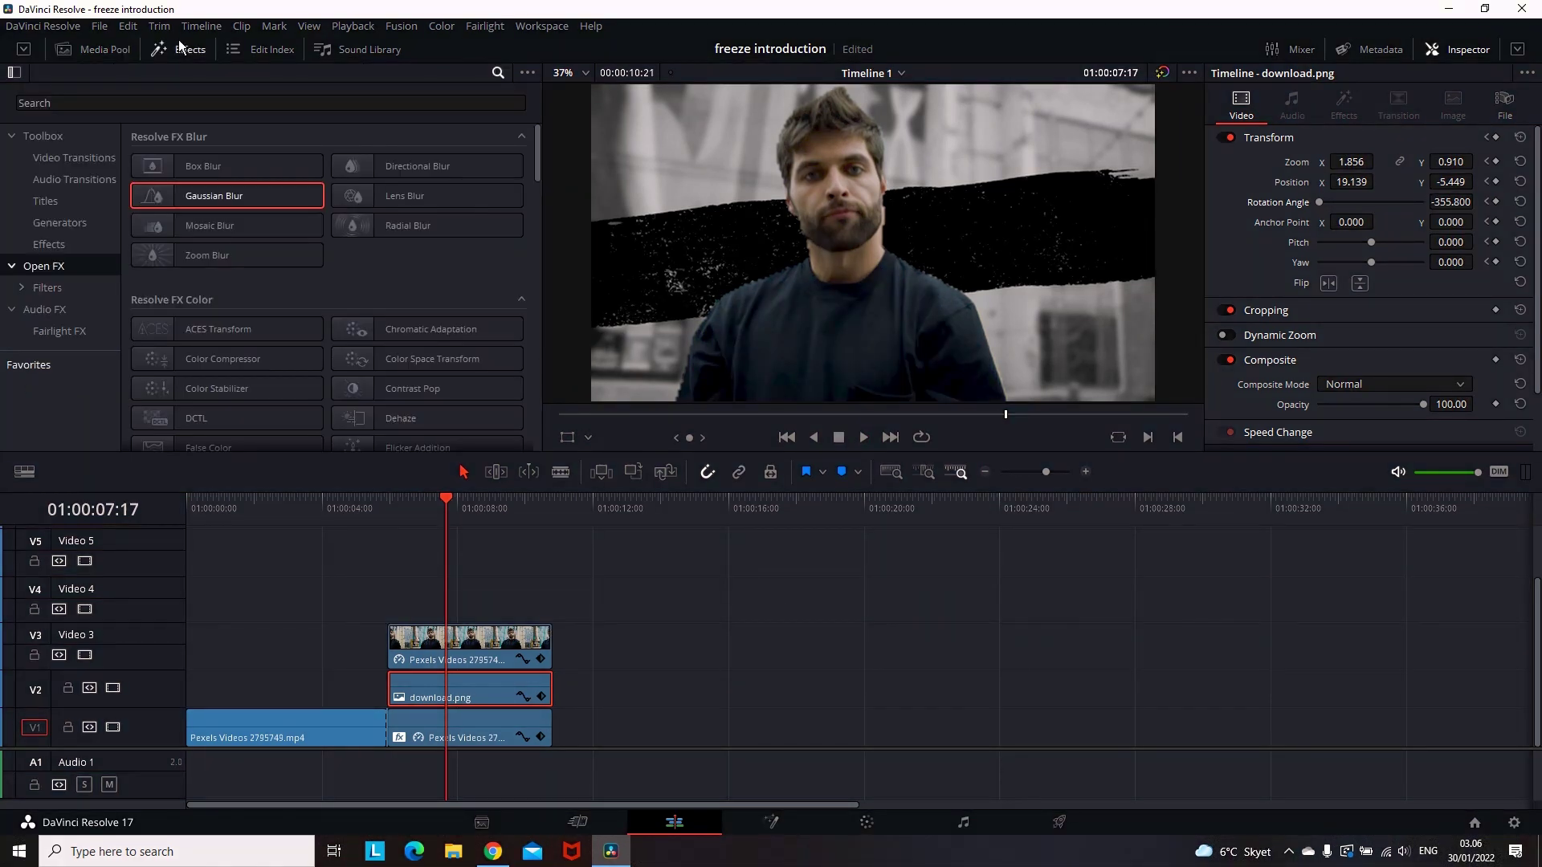
click(45, 199)
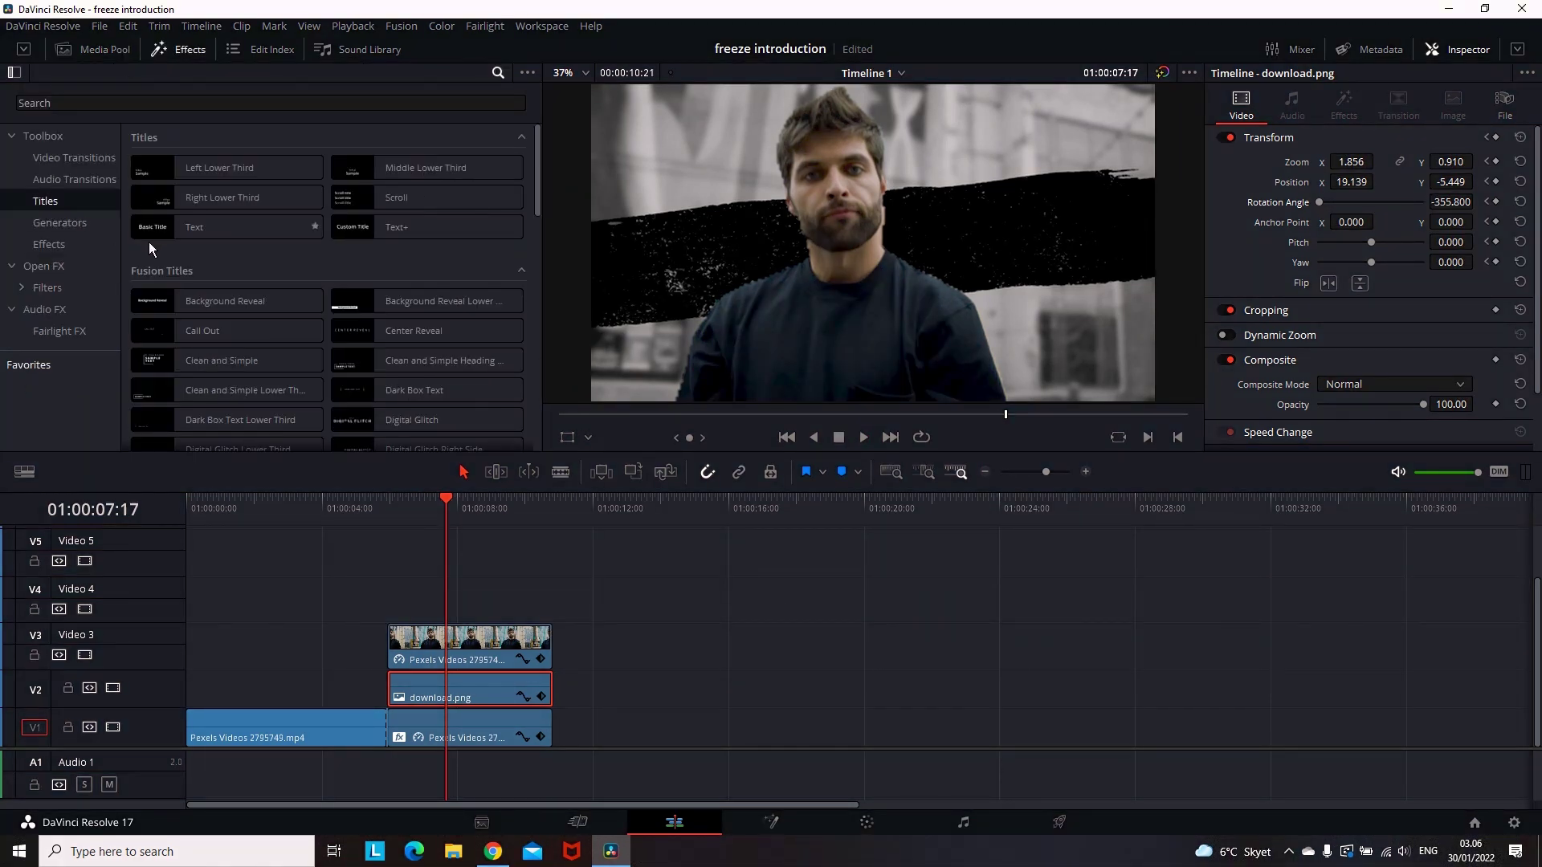
mouse_move(172, 228)
mouse_down()
mouse_move(374, 589)
mouse_move(362, 610)
mouse_up()
triple_click(1327, 201)
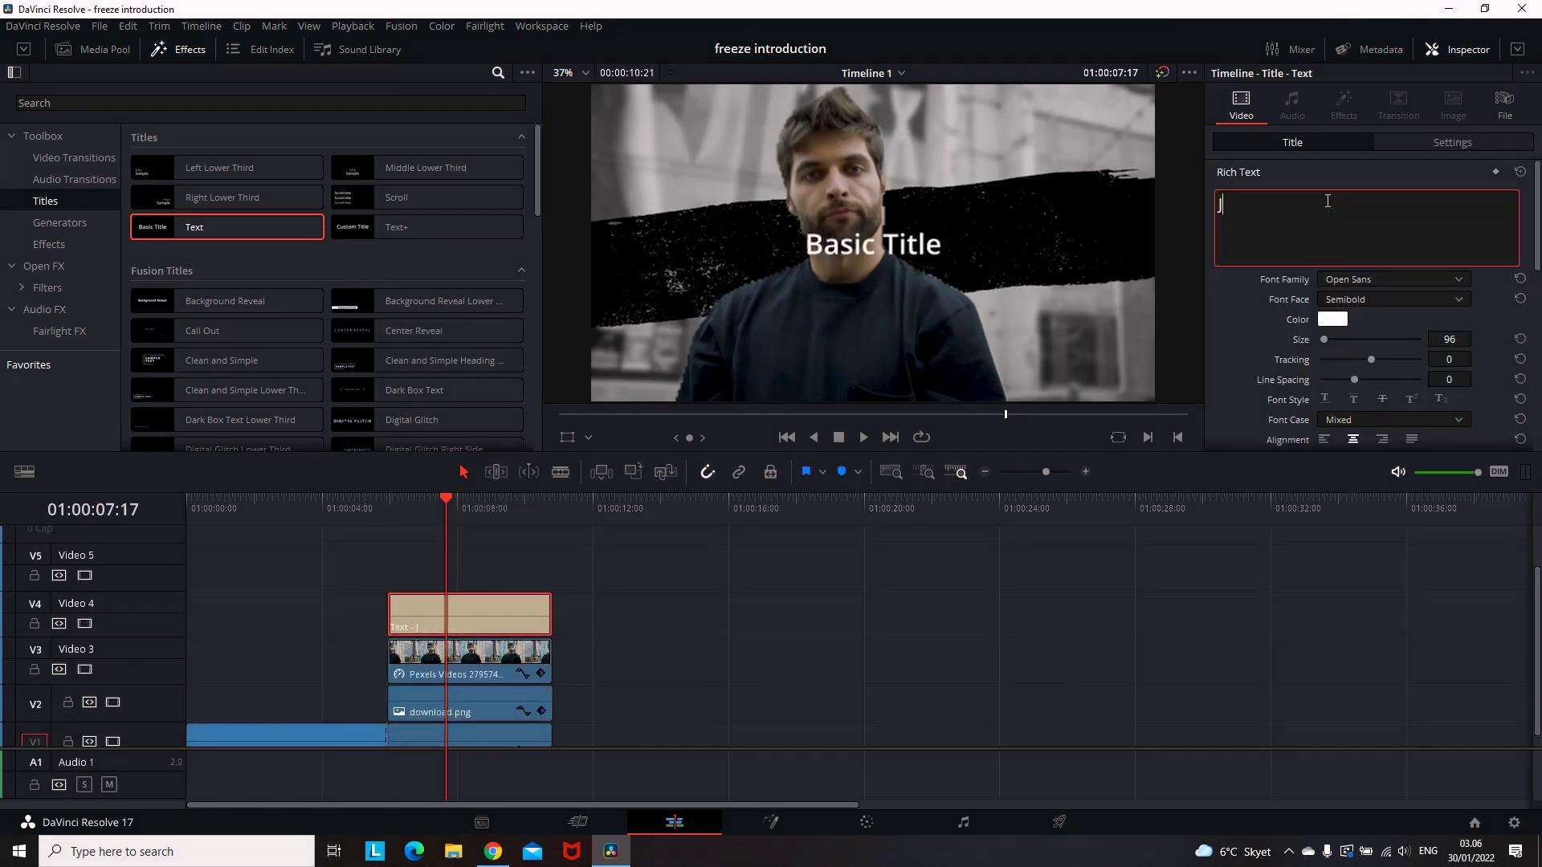
text(JACKSON)
click(1365, 280)
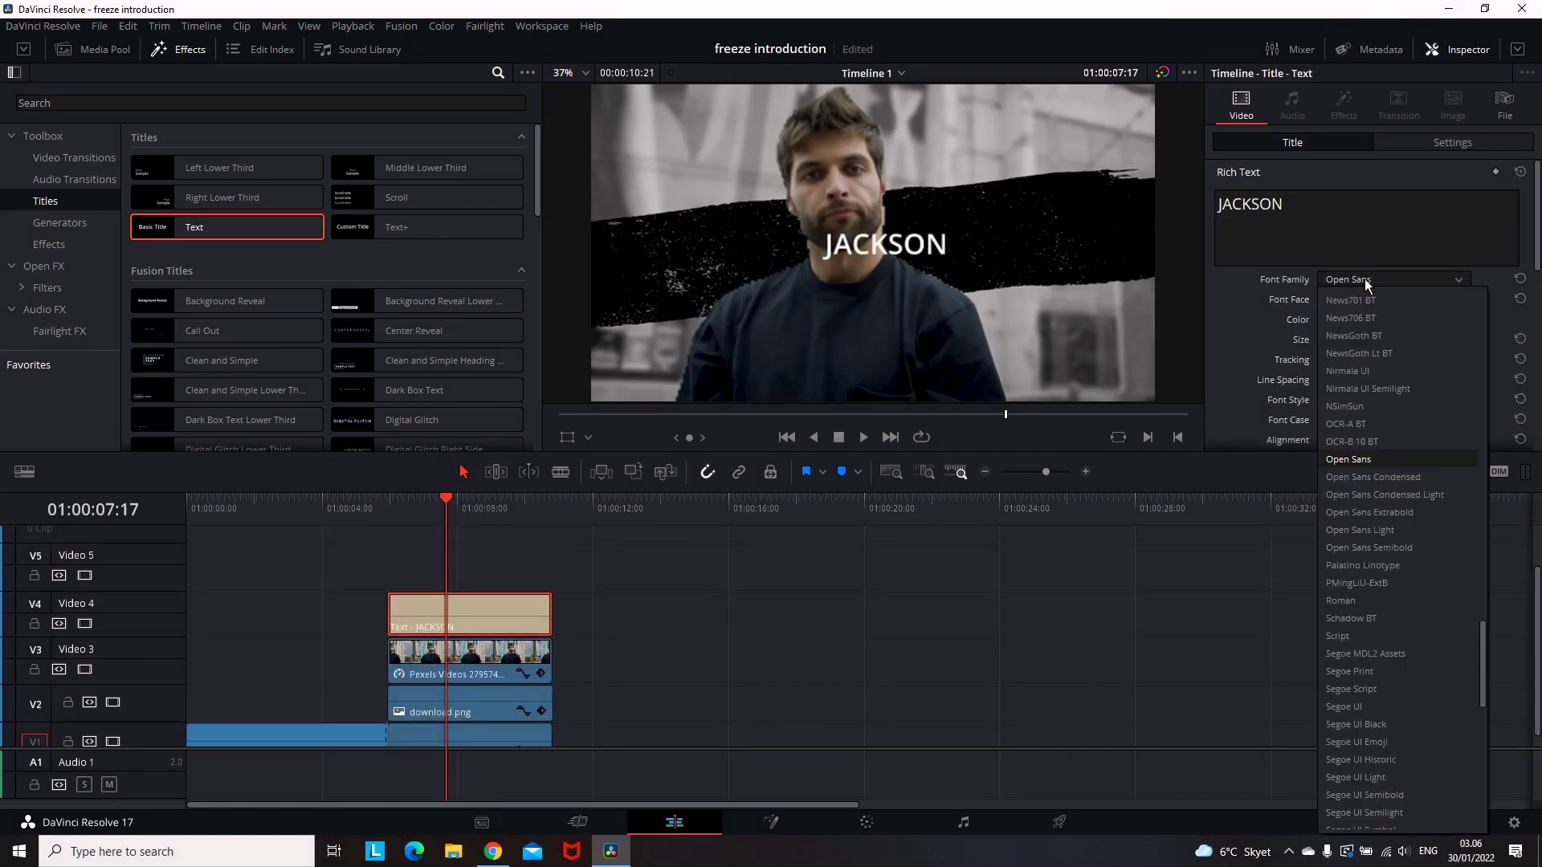
click(1401, 322)
drag(1450, 339, 1485, 338)
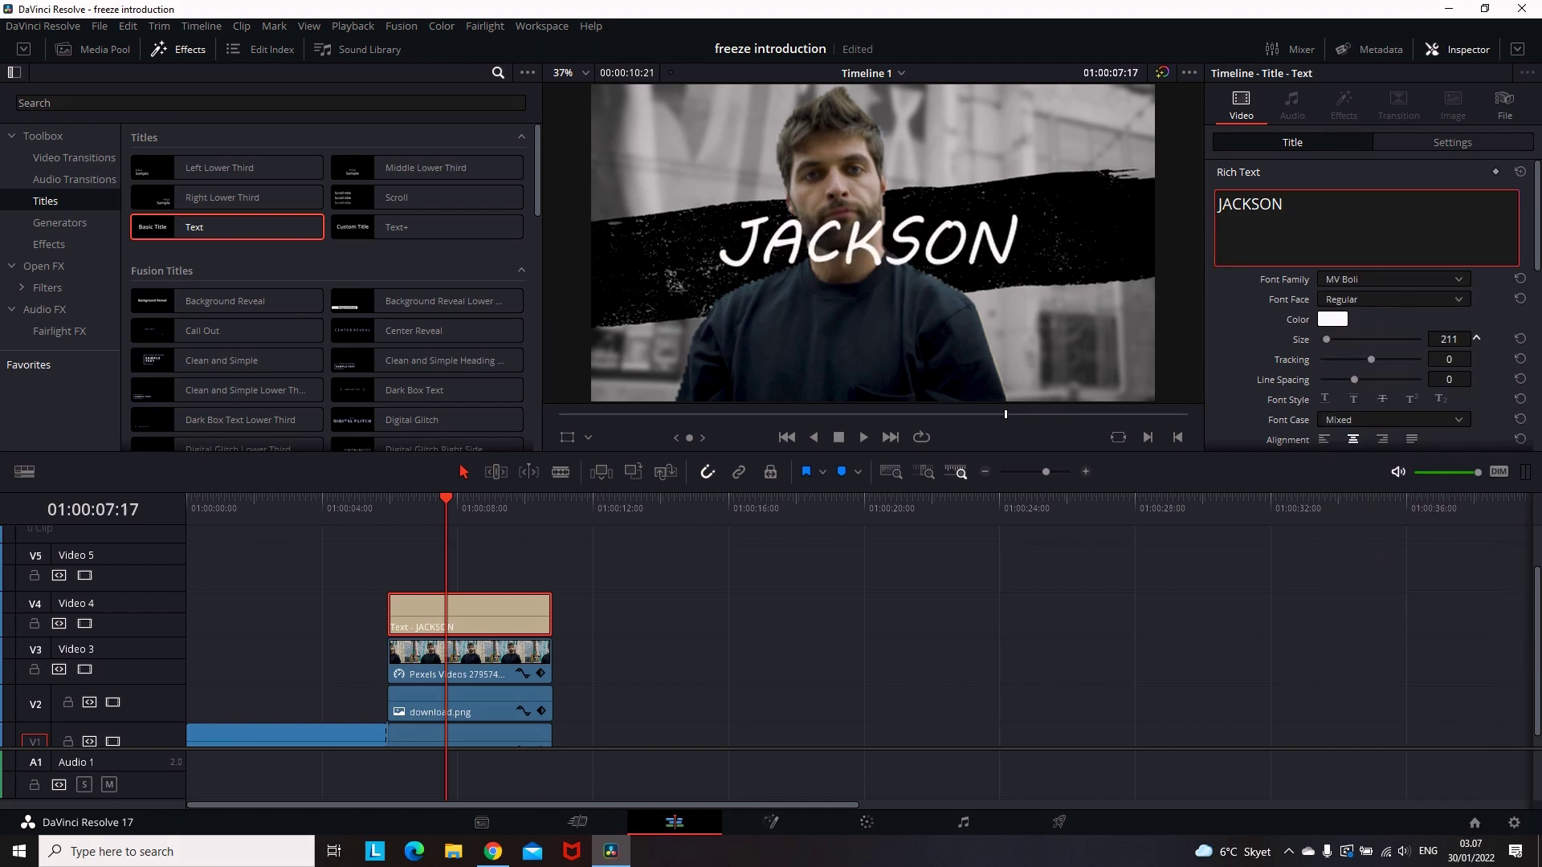
- Keyframe the title's Position Y so JACKSON slides up from below the frame into place
click(568, 437)
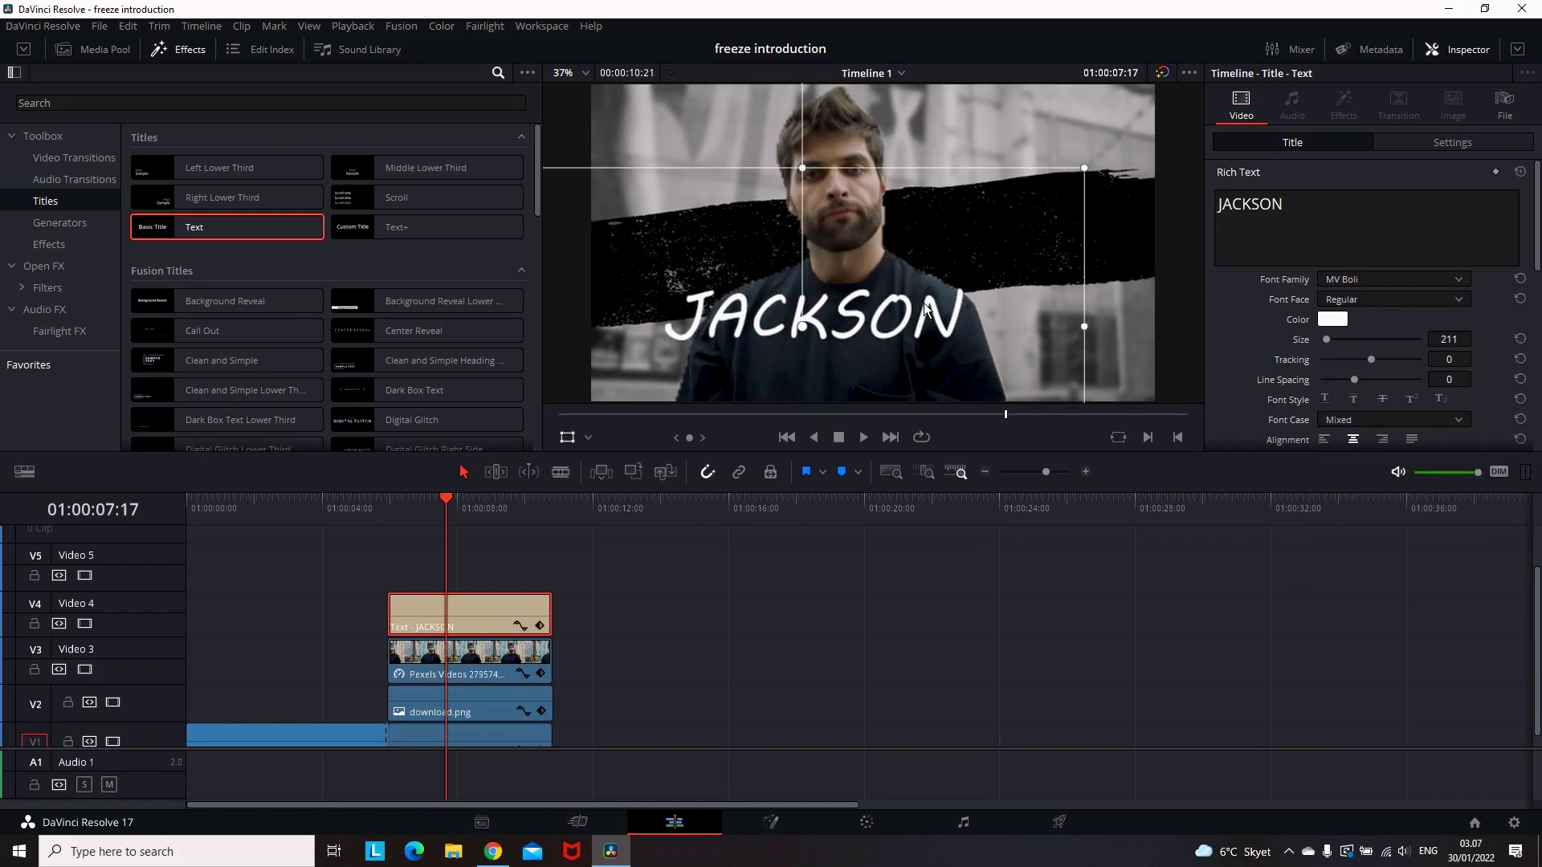
drag(914, 291, 806, 399)
click(1452, 142)
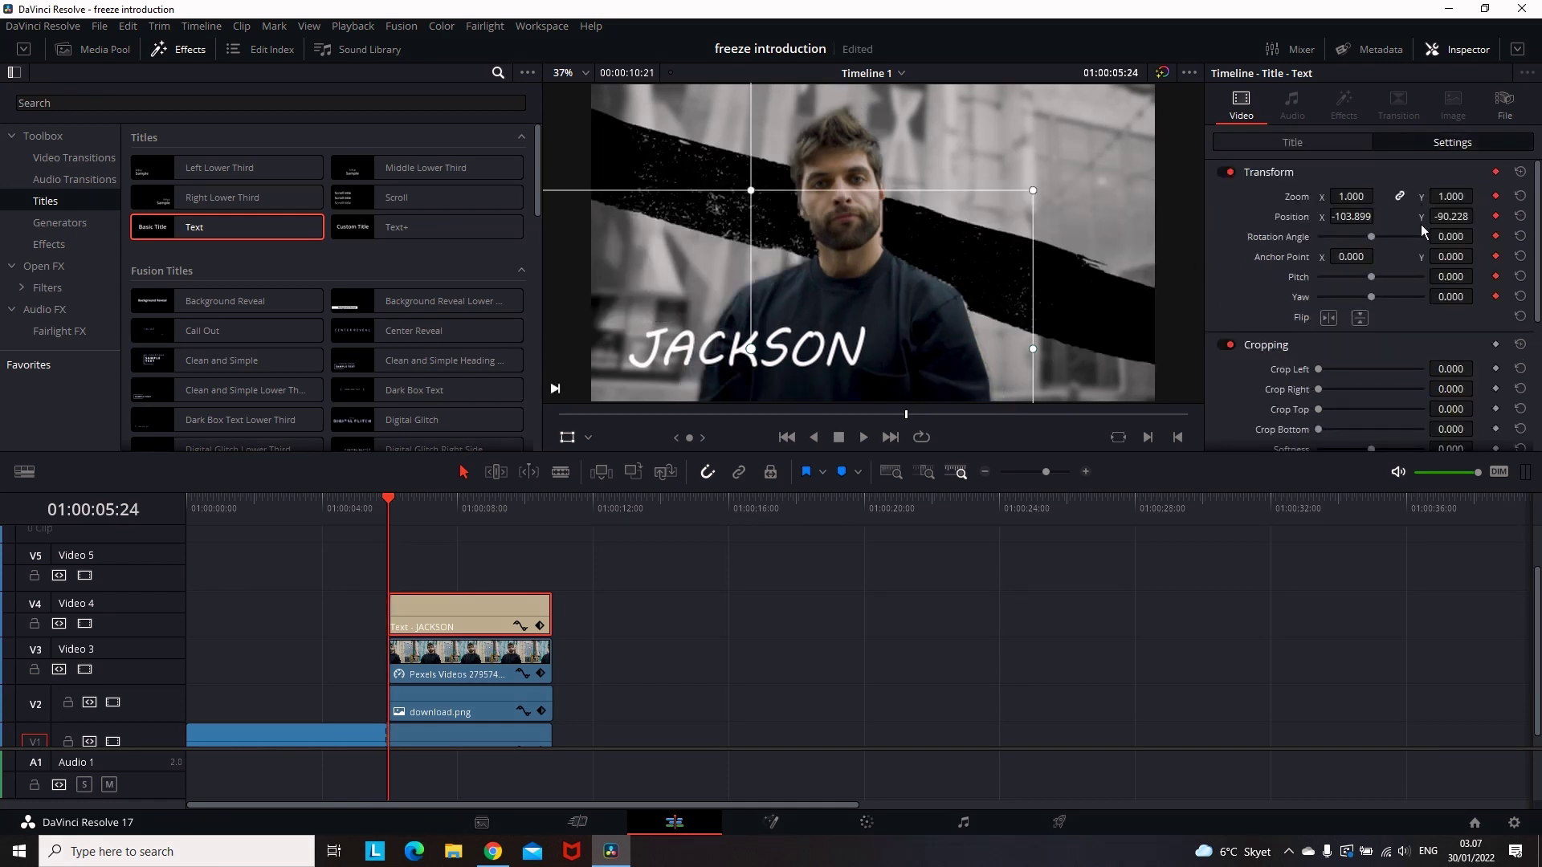
drag(1452, 216, 549, 581)
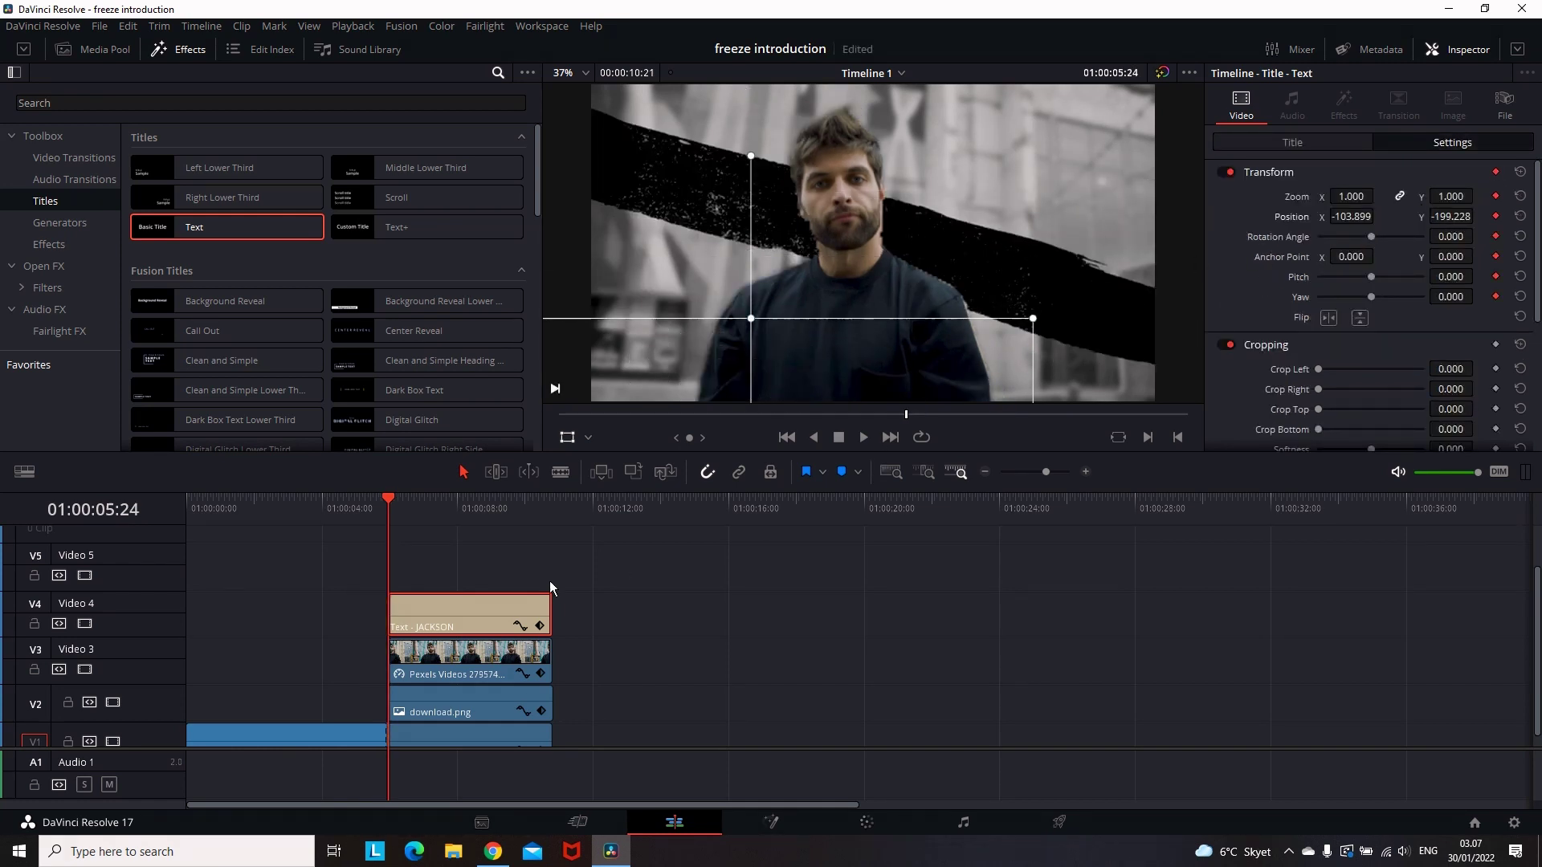
key(space)
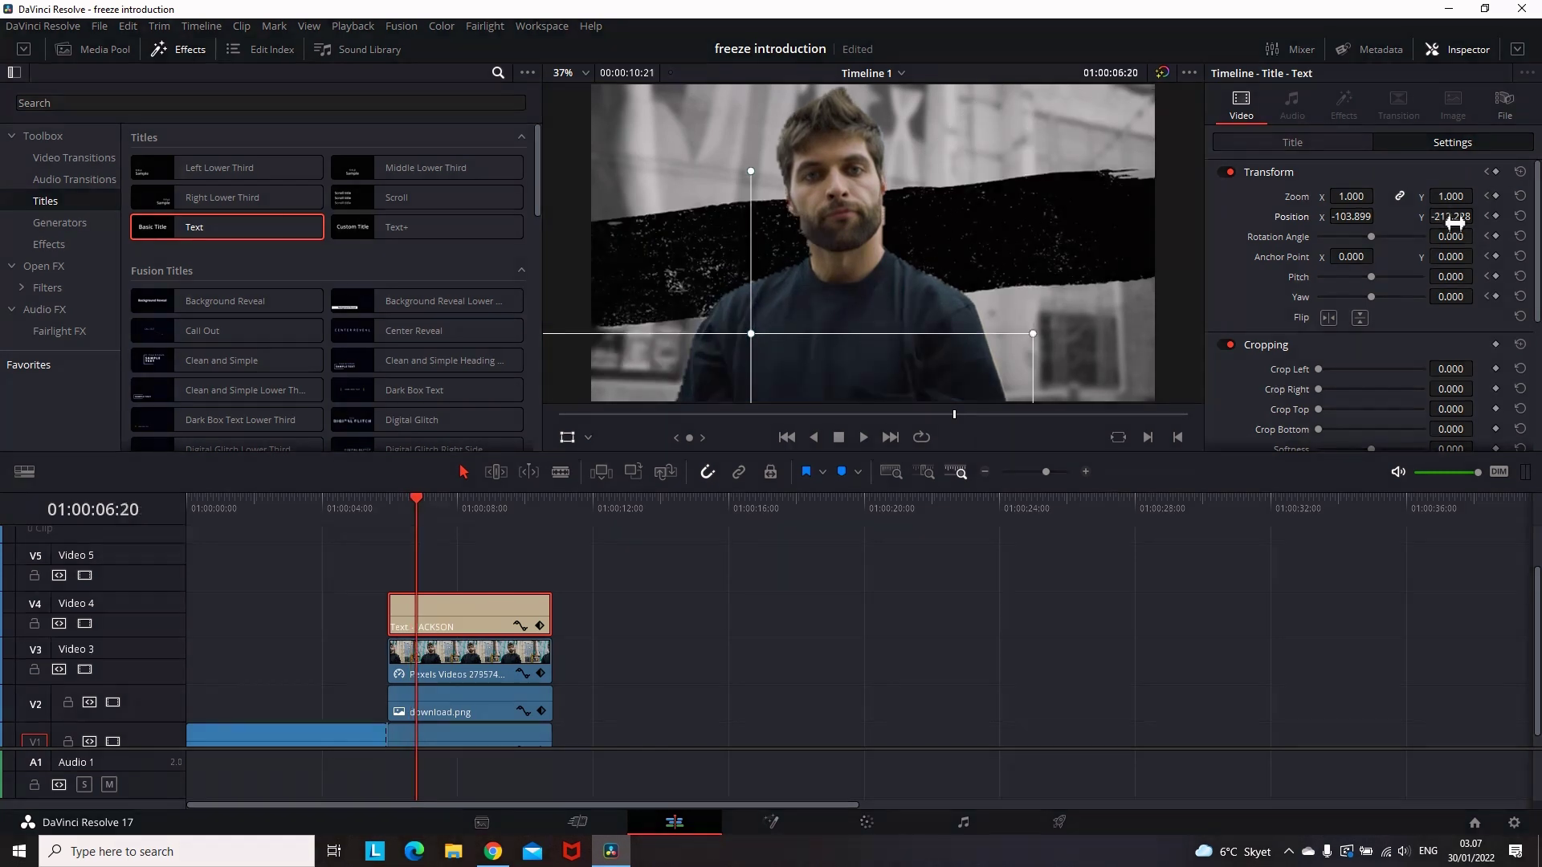
drag(1450, 216, 1477, 215)
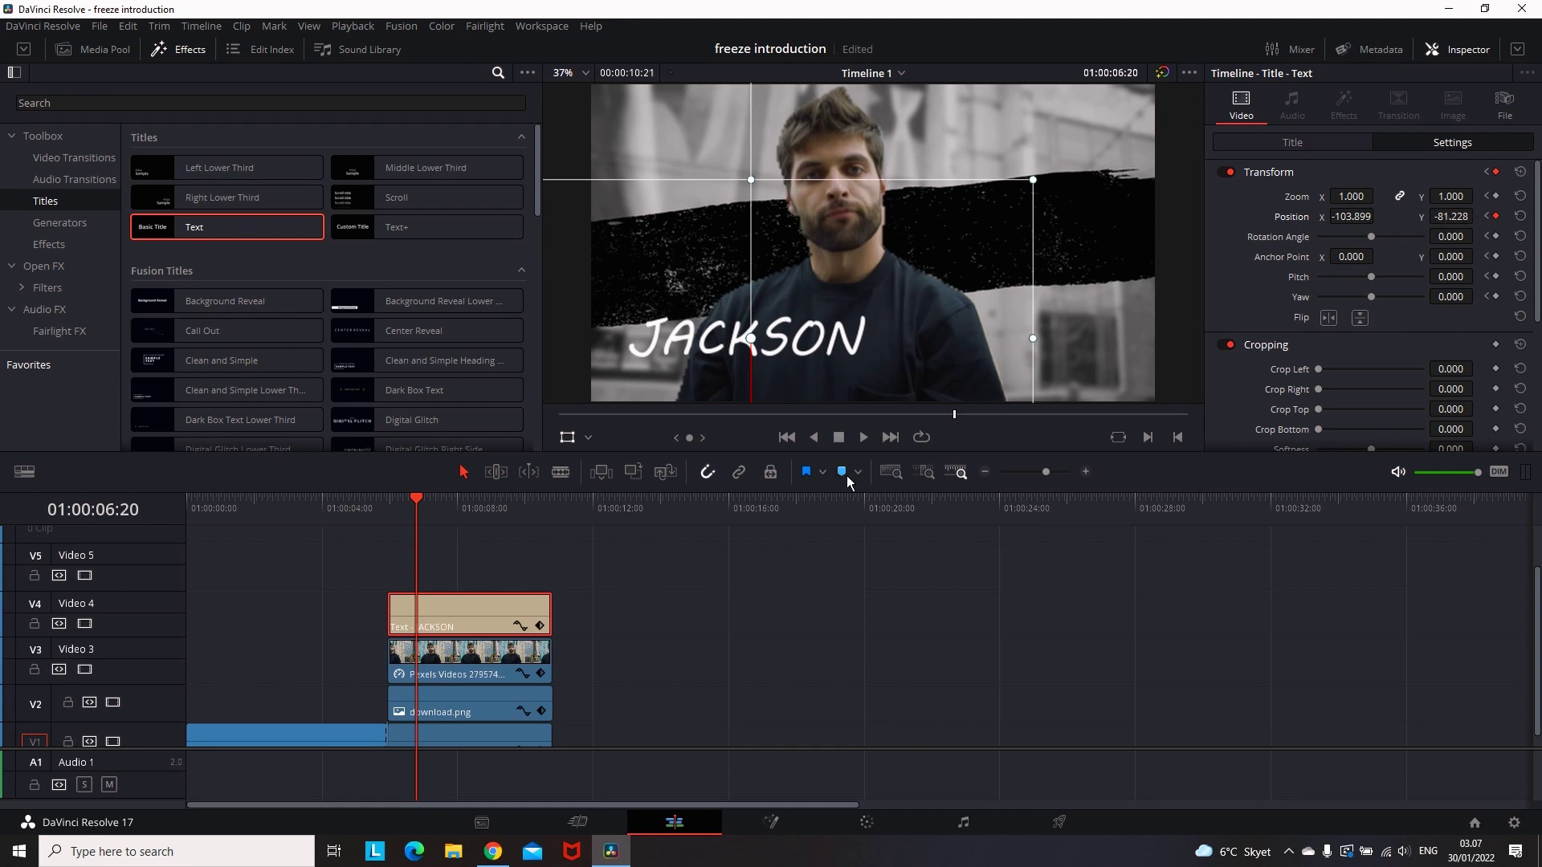
- Play back the JACKSON slide-up animation and check its keyframe track
key(slash)
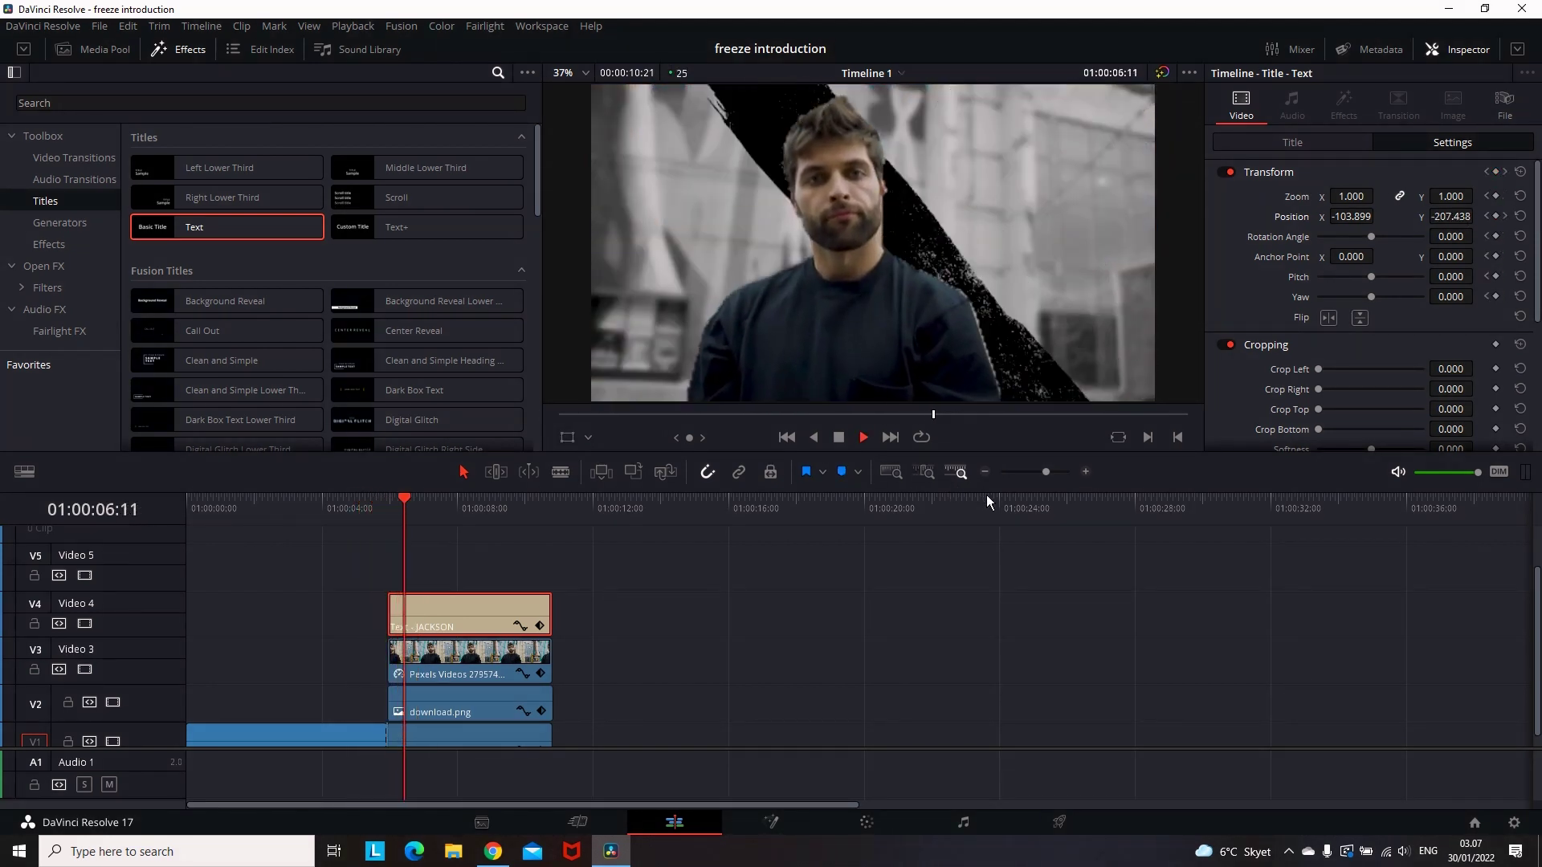
click(838, 437)
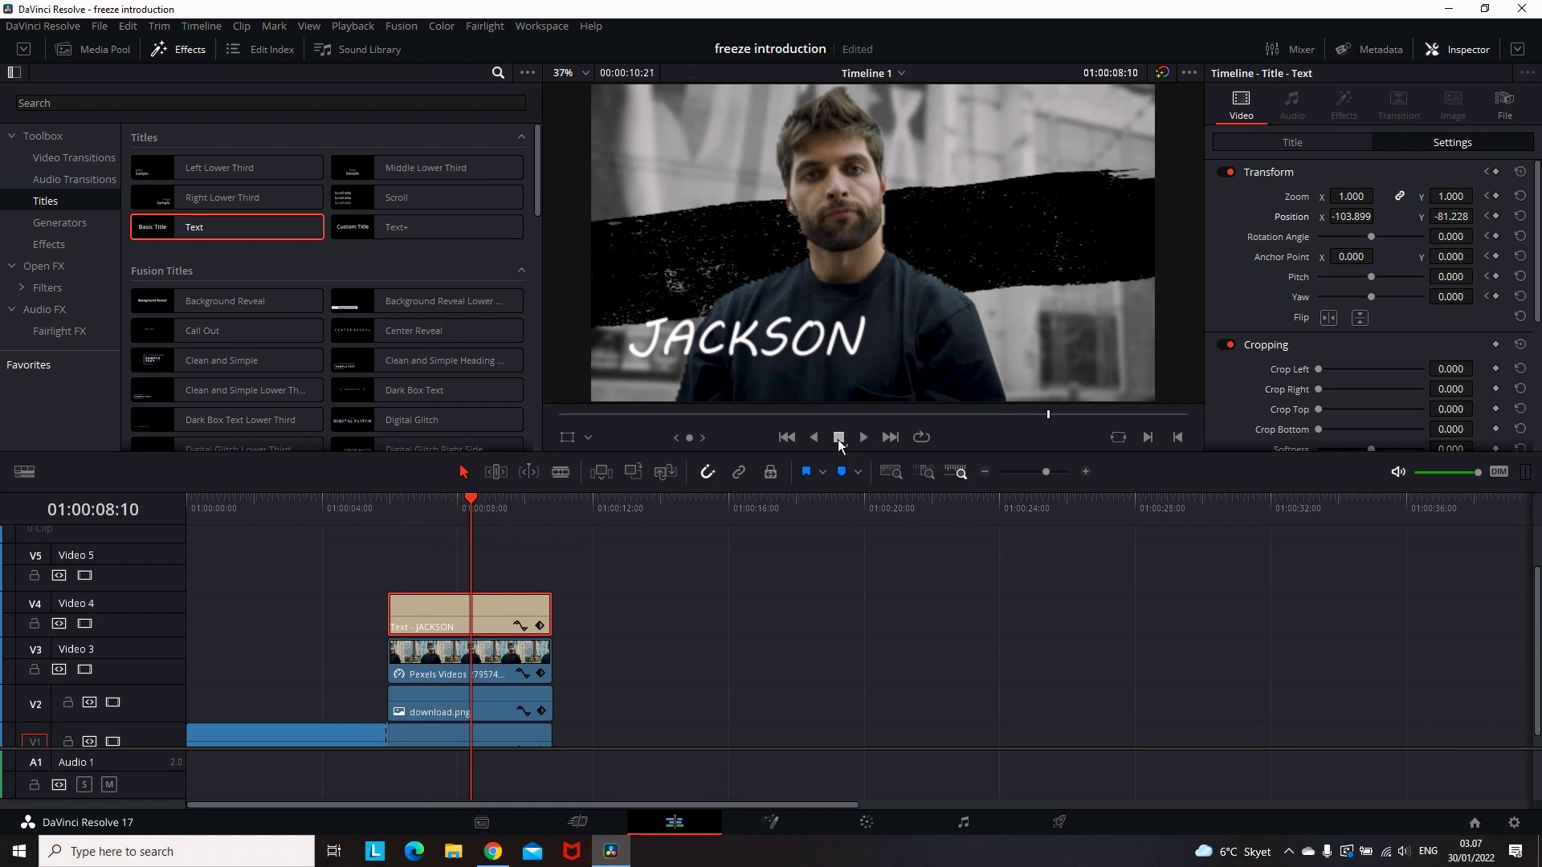
click(540, 626)
scroll(452, 663, up, 3)
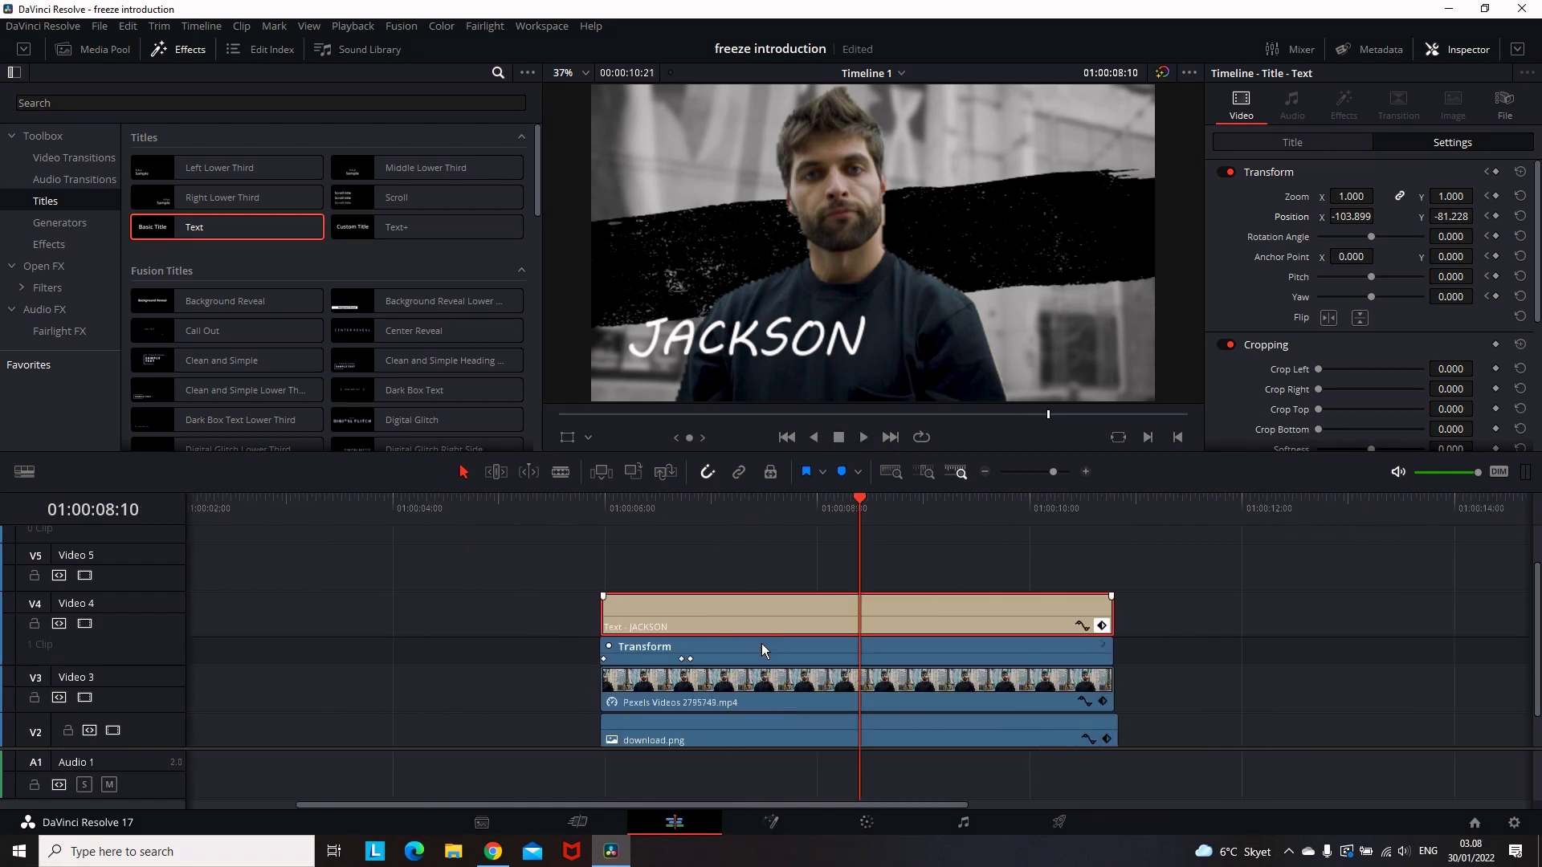
click(486, 508)
key(space)
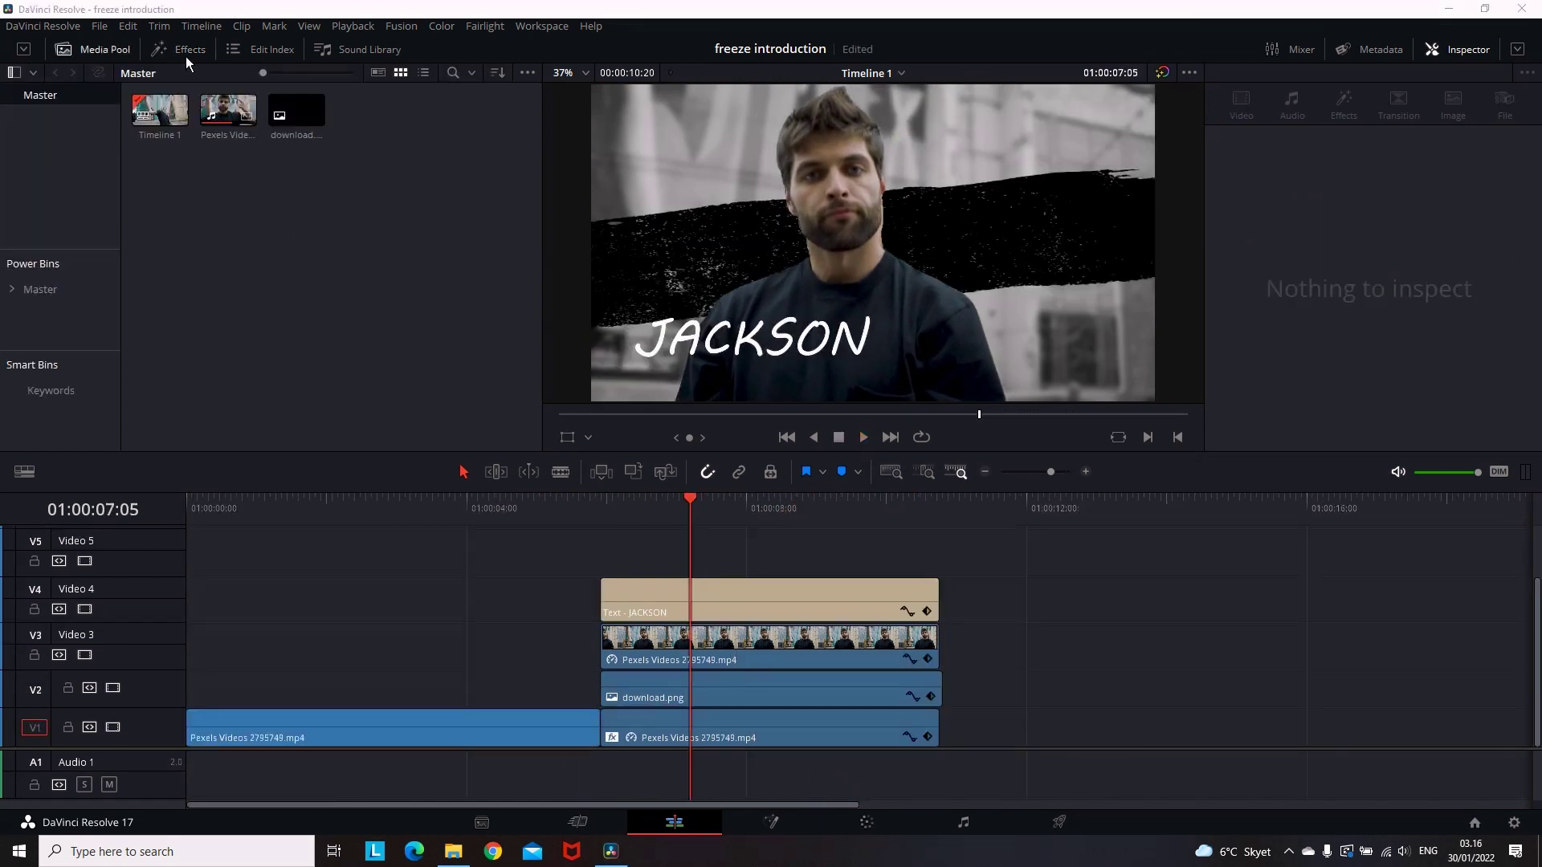
- Search the effects for 'flash' and drop Brightness Flash onto the V1 cut
click(171, 50)
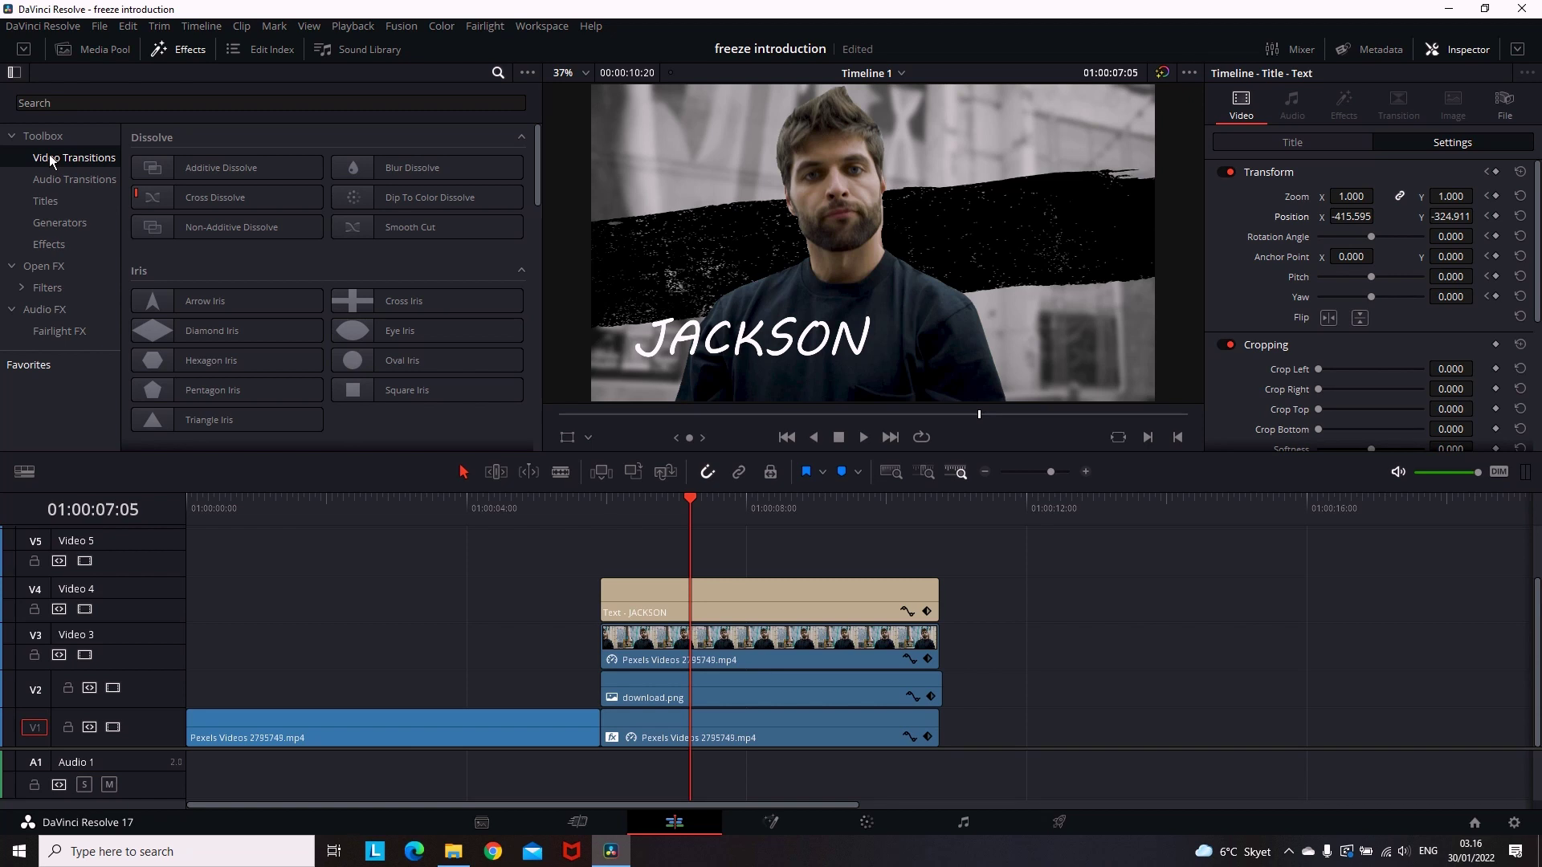
click(89, 104)
text(flash)
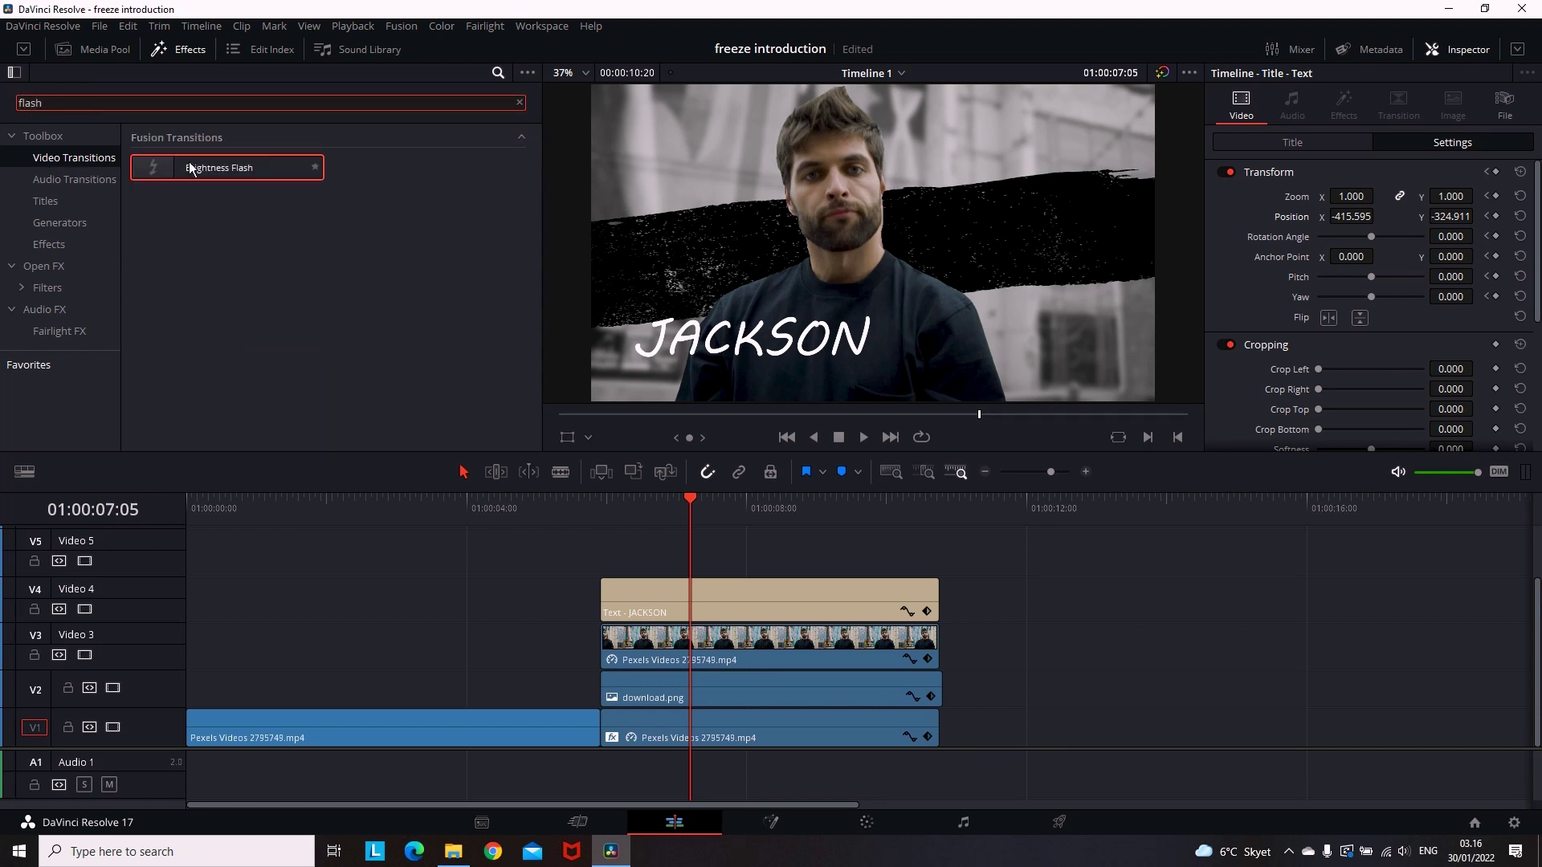
mouse_move(191, 168)
mouse_down()
mouse_move(530, 727)
mouse_move(581, 737)
mouse_up()
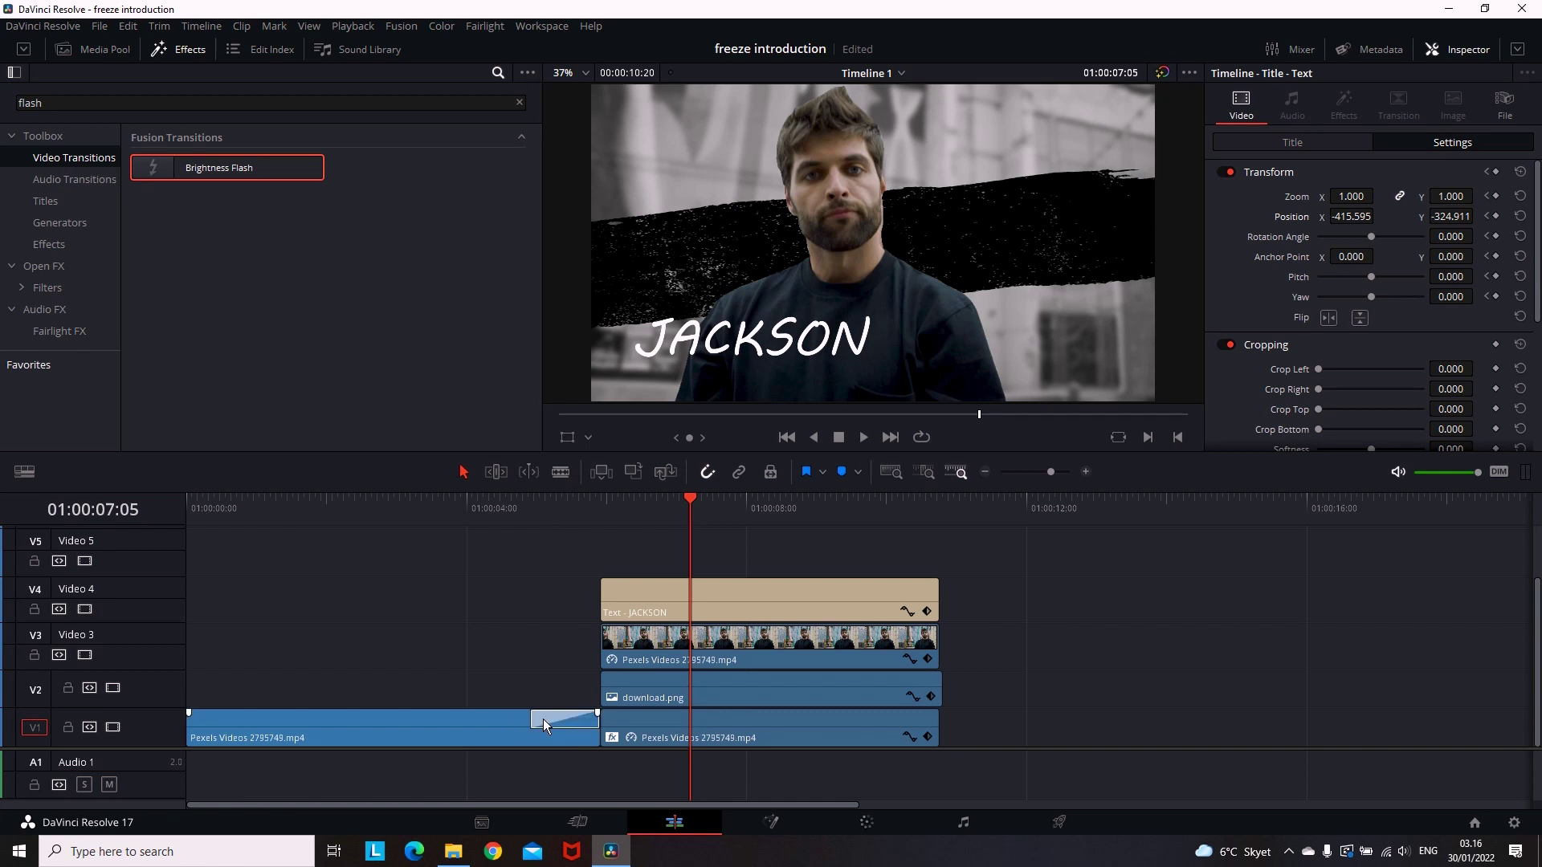
- Set the Brightness Flash duration to 0.4 seconds and play through it
click(544, 725)
text(0.4)
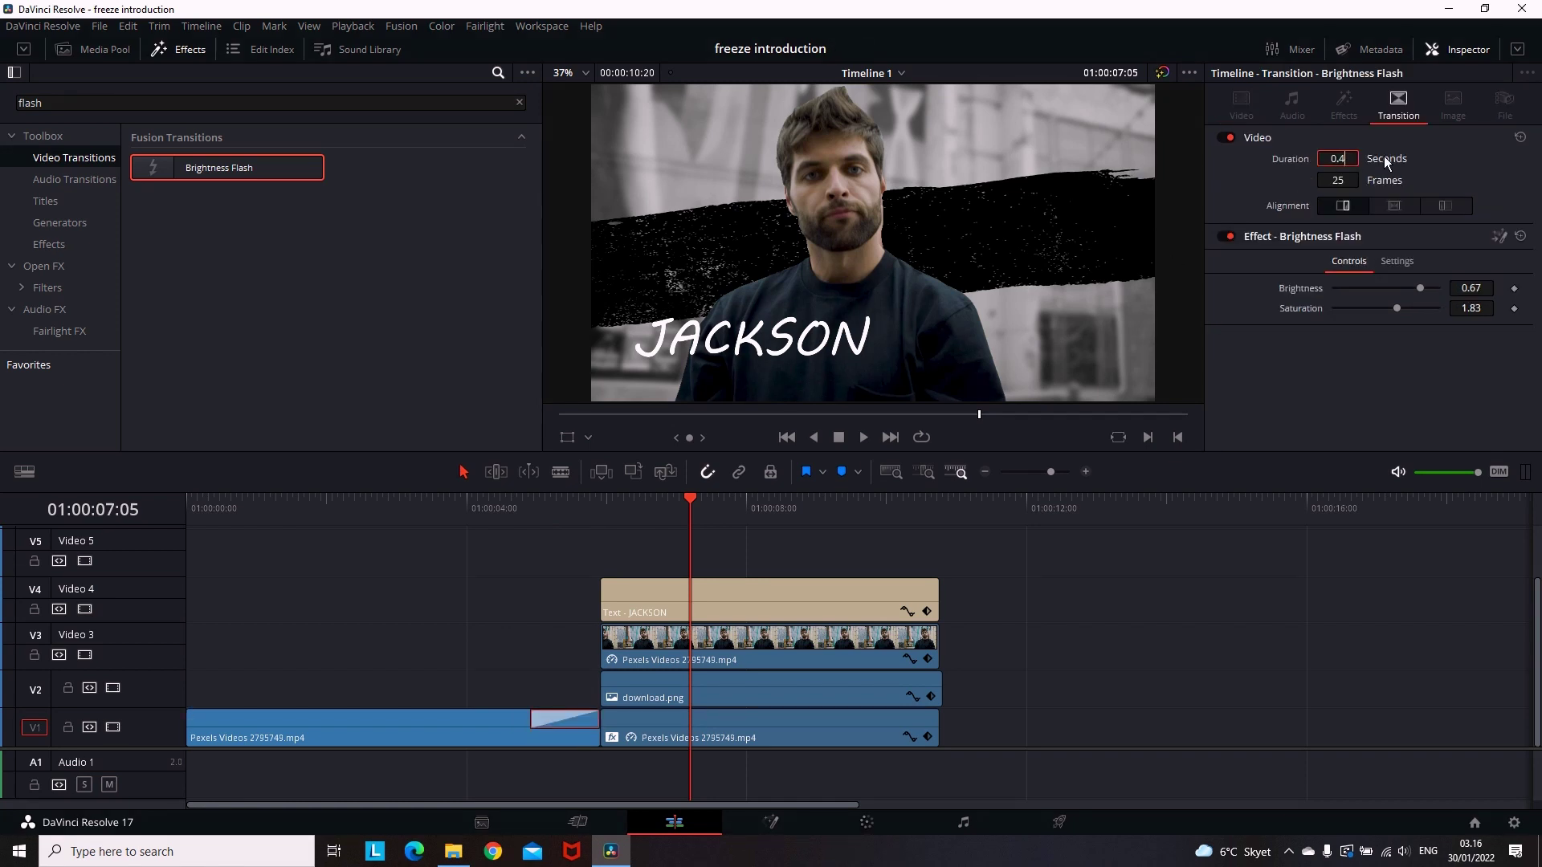
click(469, 507)
click(864, 436)
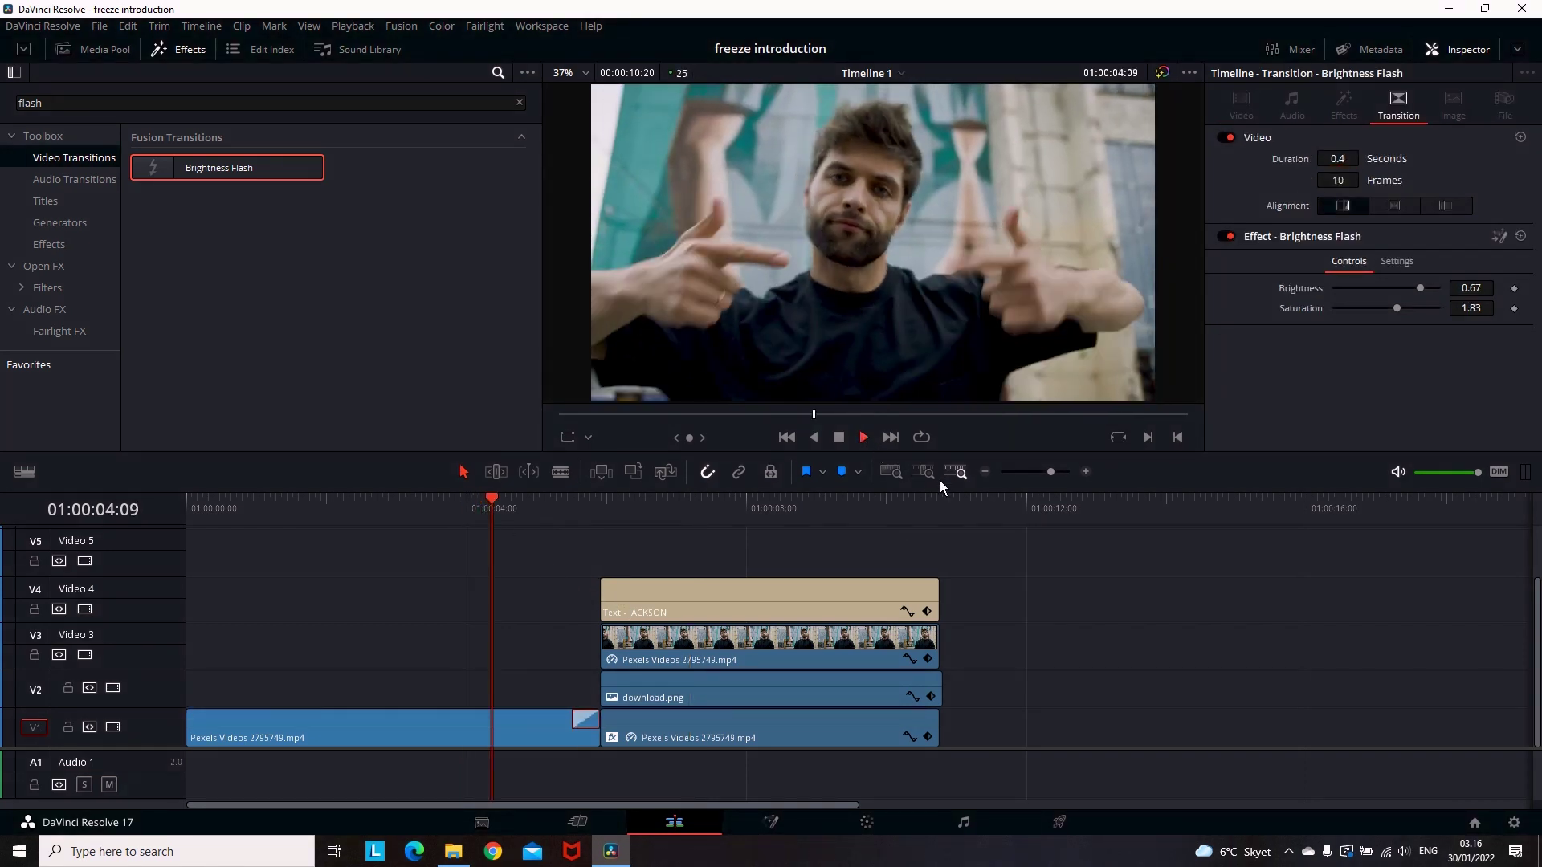